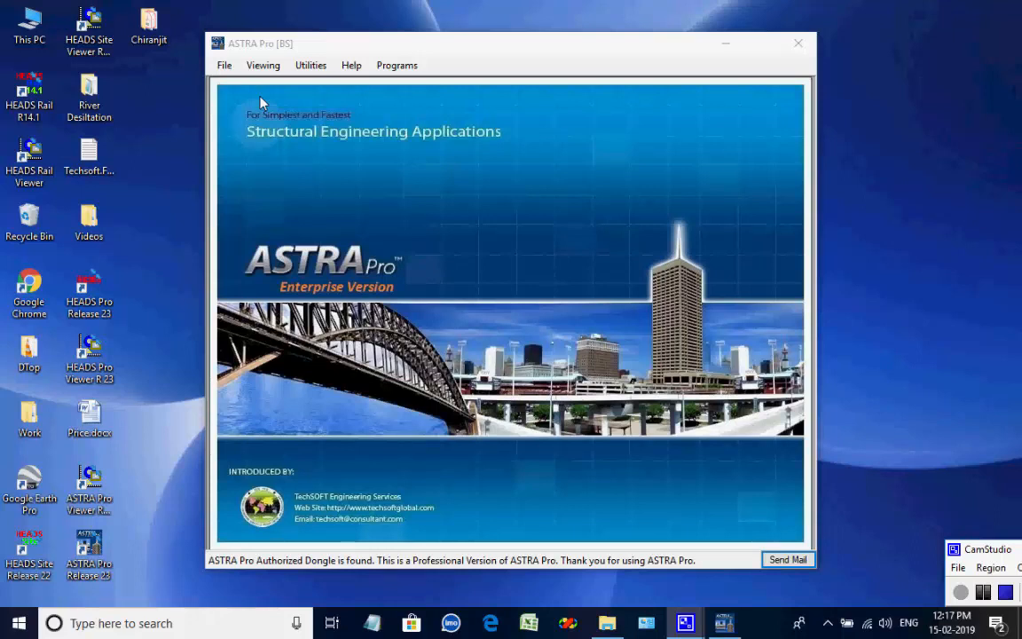
Set the working folder to the Desktop Work folder.
{"action": "left_click", "coordinate": [225, 66]}
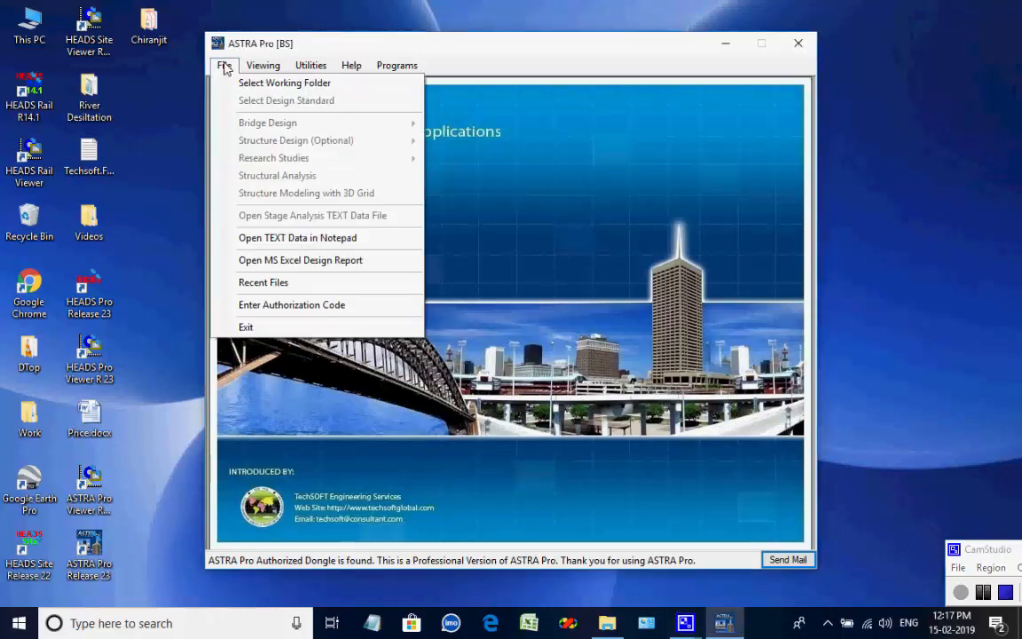
{"action": "left_click", "coordinate": [332, 83]}
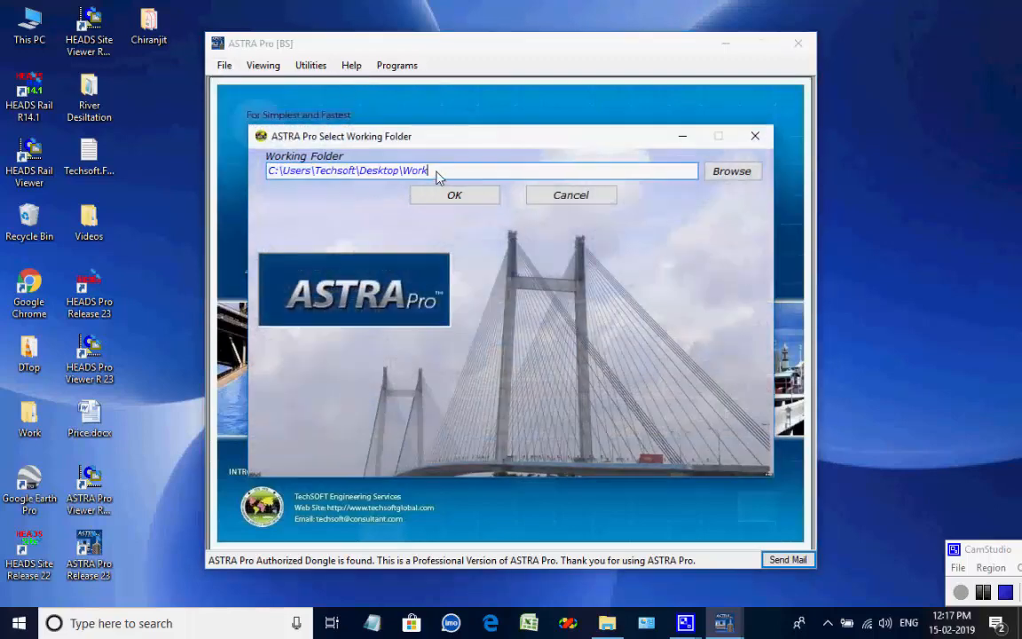
{"action": "double_click", "coordinate": [403, 171]}
{"action": "left_click", "coordinate": [449, 171]}
{"action": "left_click", "coordinate": [452, 197]}
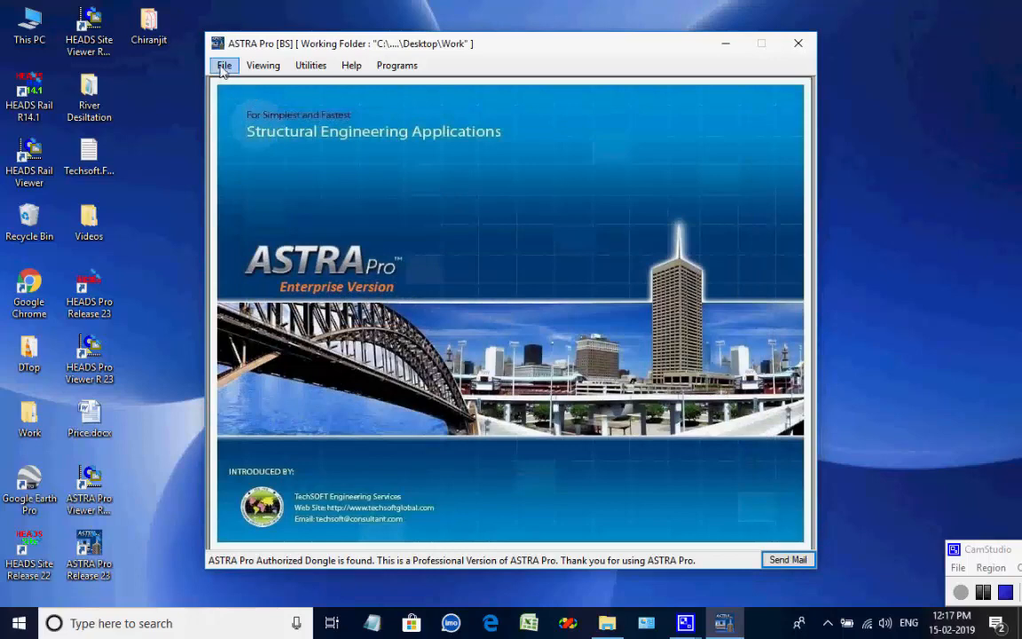
Open the Steel Truss Bridge Warren 1 bridge design with the British [BSi] Standard EUROCODE 2.
{"action": "left_click", "coordinate": [224, 69]}
{"action": "mouse_move", "coordinate": [246, 130]}
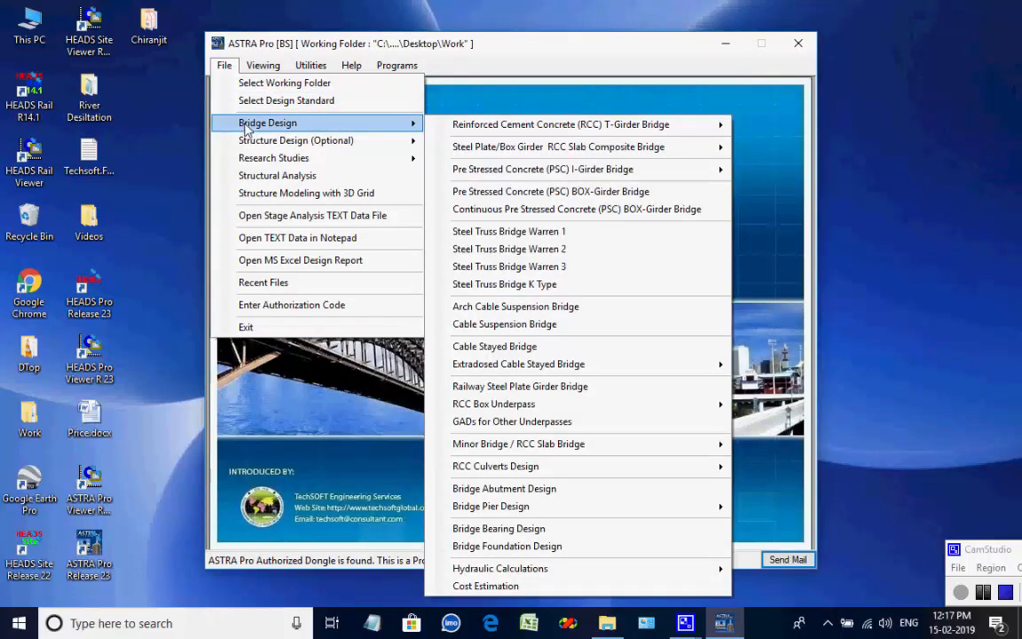
{"action": "left_click", "coordinate": [572, 233]}
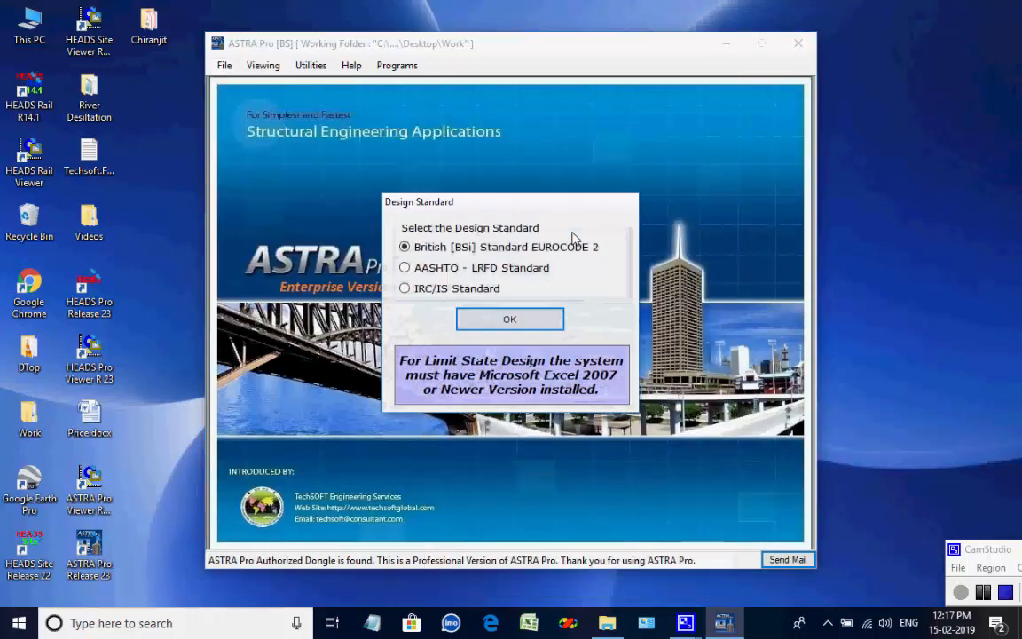
{"action": "left_click", "coordinate": [512, 323]}
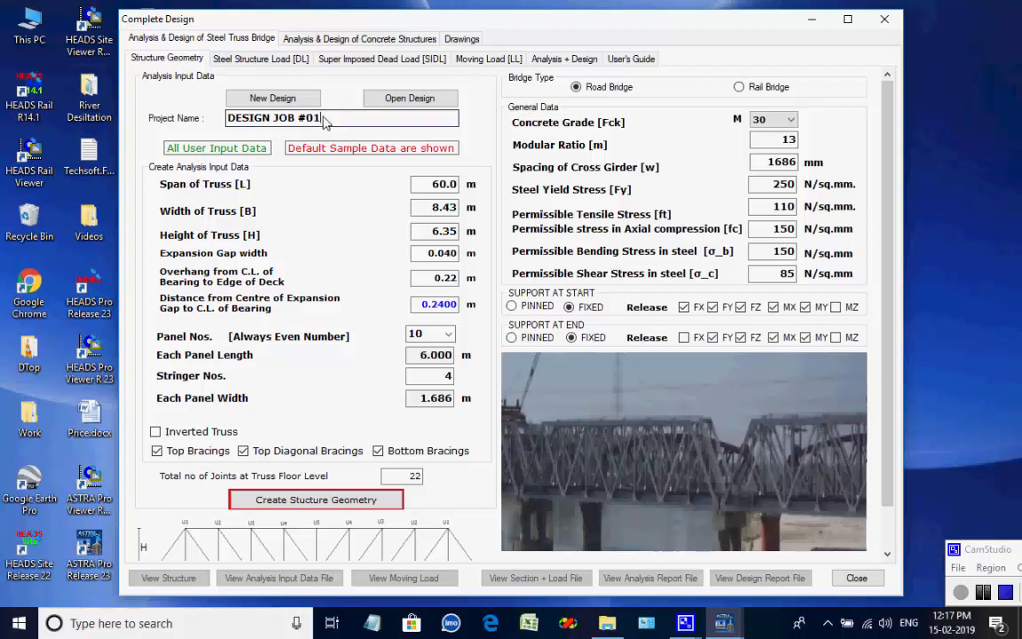
Create a new design named DESIGN JOB #01 and generate its structure geometry with the default truss data.
{"action": "left_click_drag", "start_coordinate": [323, 118], "coordinate": [222, 118]}
{"action": "left_click", "coordinate": [320, 119]}
{"action": "left_click", "coordinate": [270, 98]}
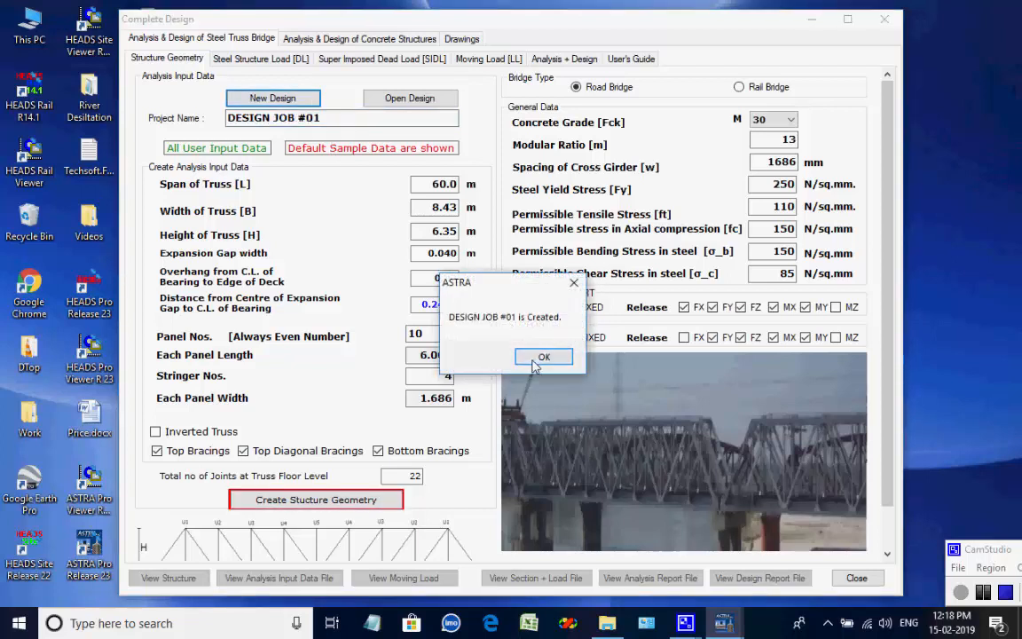
{"action": "left_click", "coordinate": [527, 358]}
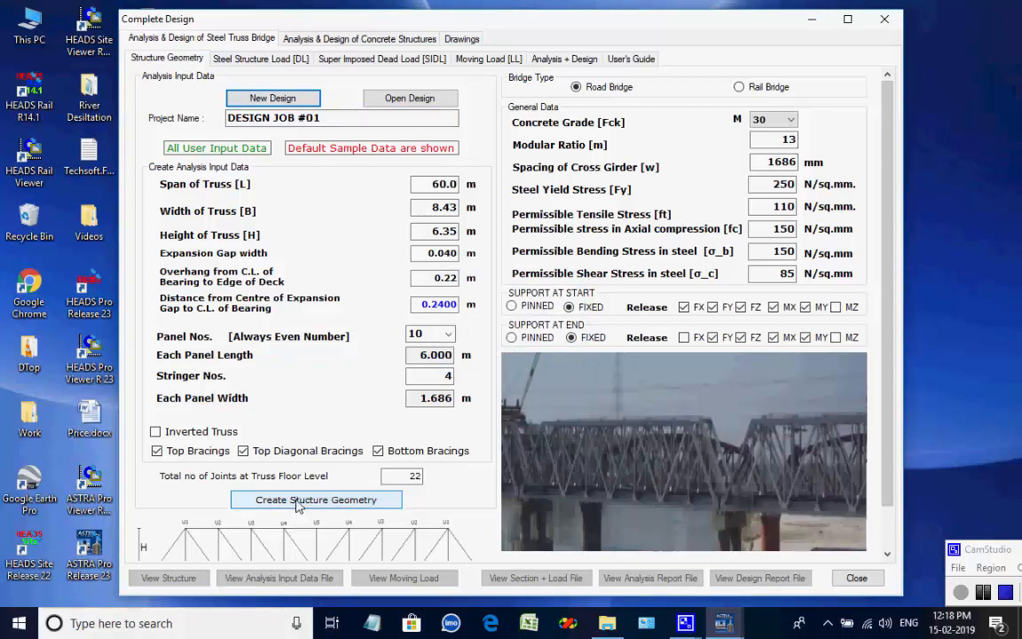
{"action": "left_click", "coordinate": [298, 500]}
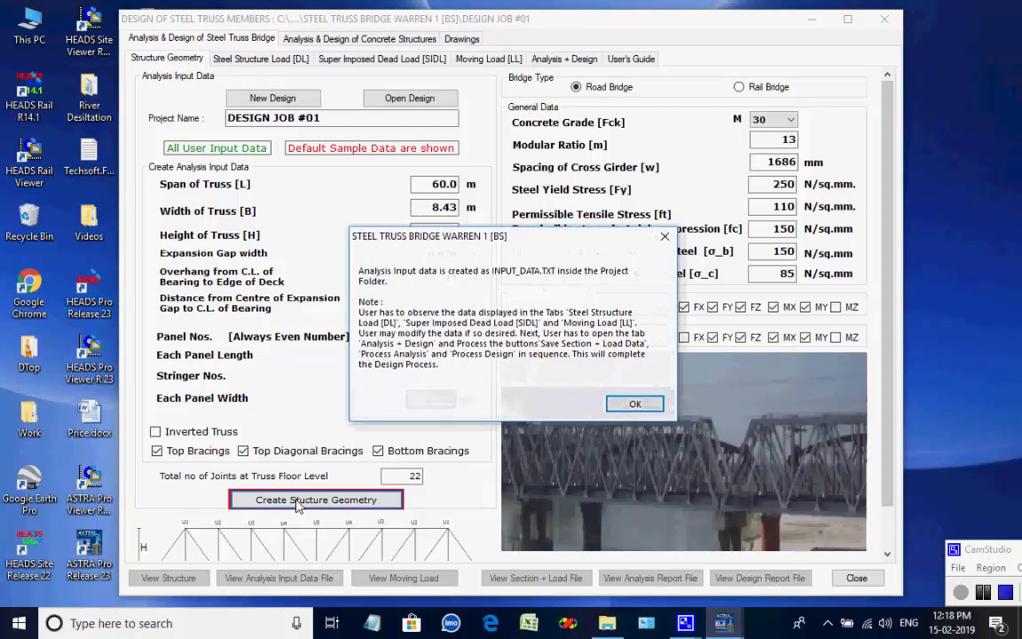
{"action": "left_click", "coordinate": [635, 404]}
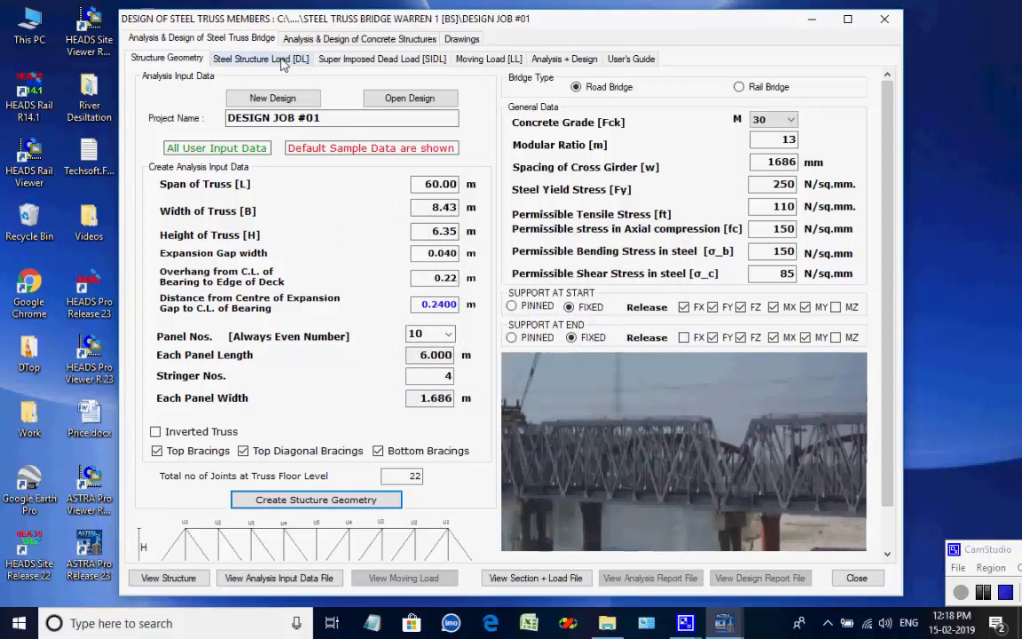
Open the steel structure dead load data and reselect UK Sections as the section standard, browsing the UKB section list.
{"action": "left_click", "coordinate": [265, 59]}
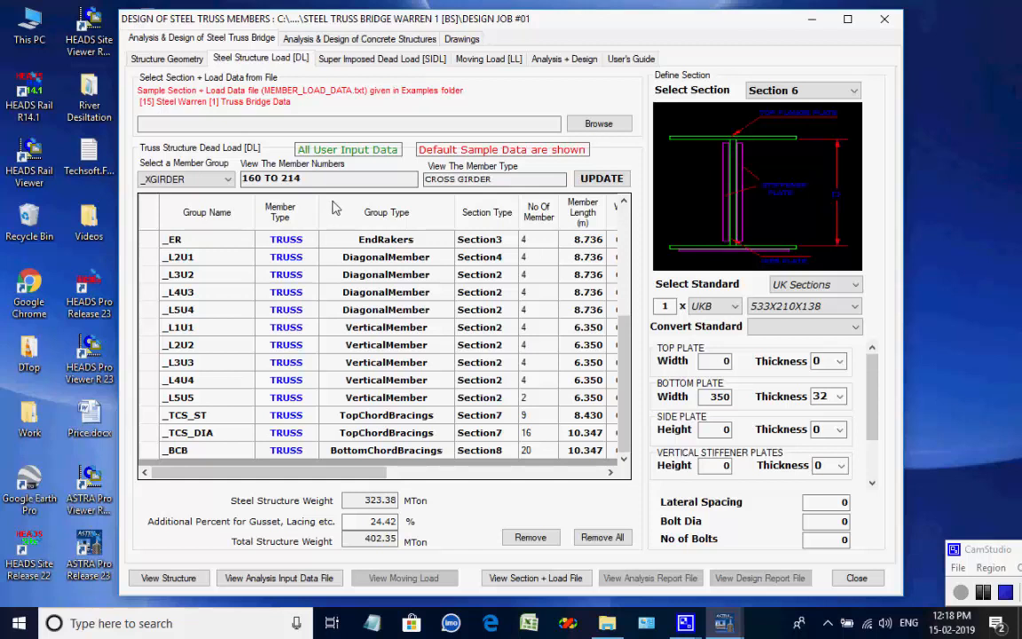
{"action": "left_click", "coordinate": [857, 288]}
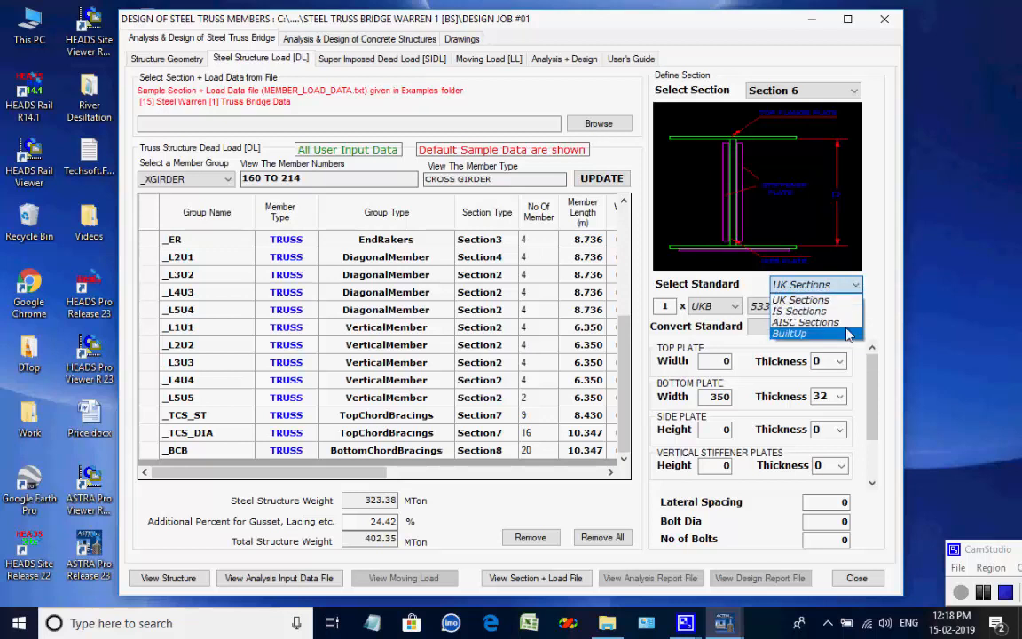
{"action": "left_click", "coordinate": [829, 300]}
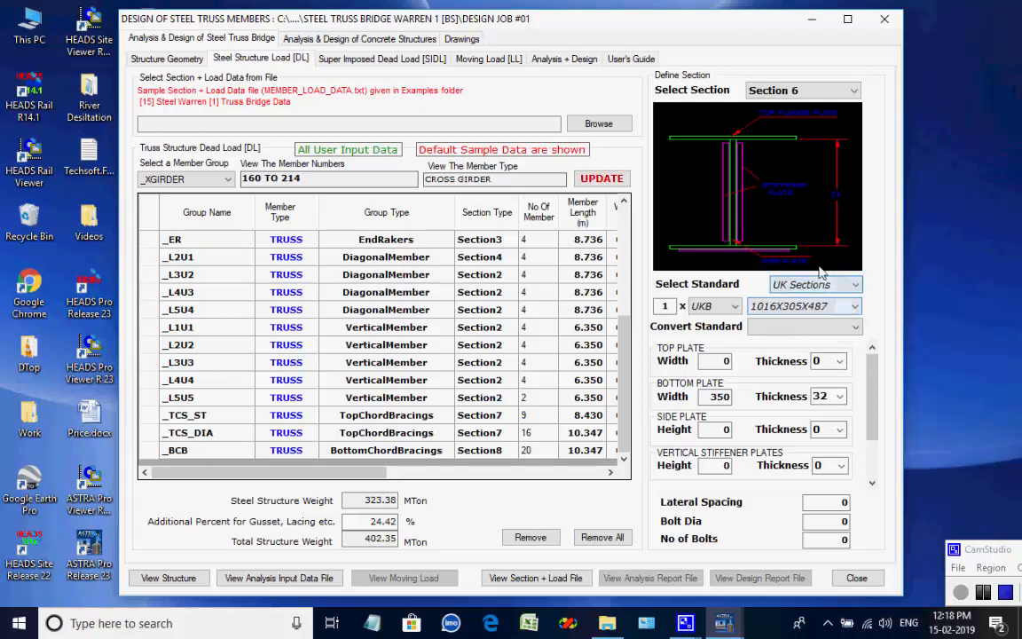
{"action": "left_click", "coordinate": [854, 306]}
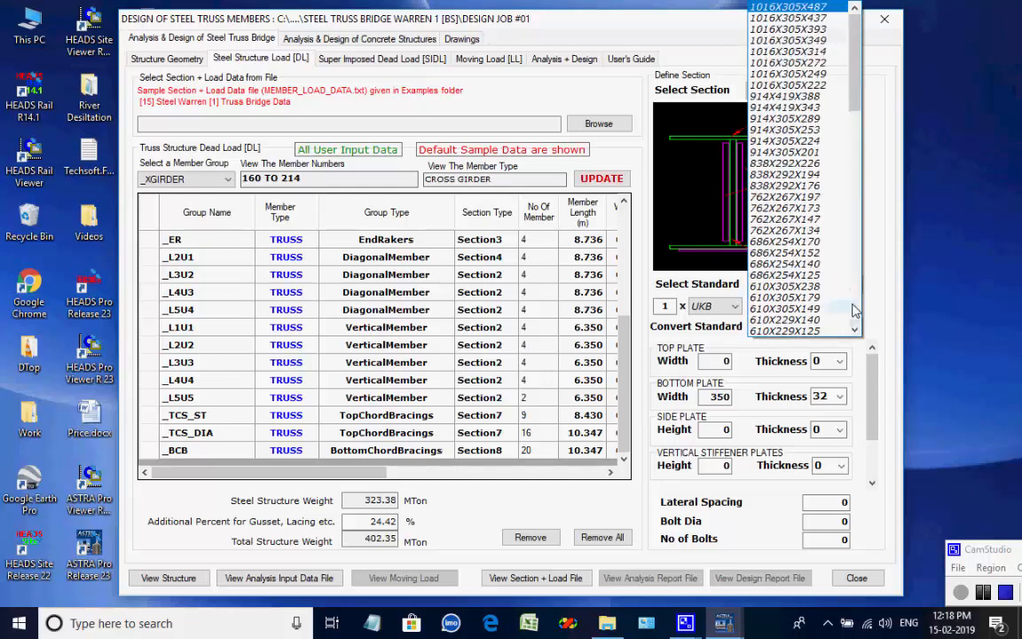
{"action": "scroll", "coordinate": [854, 309], "scroll_direction": "down", "scroll_amount": 10}
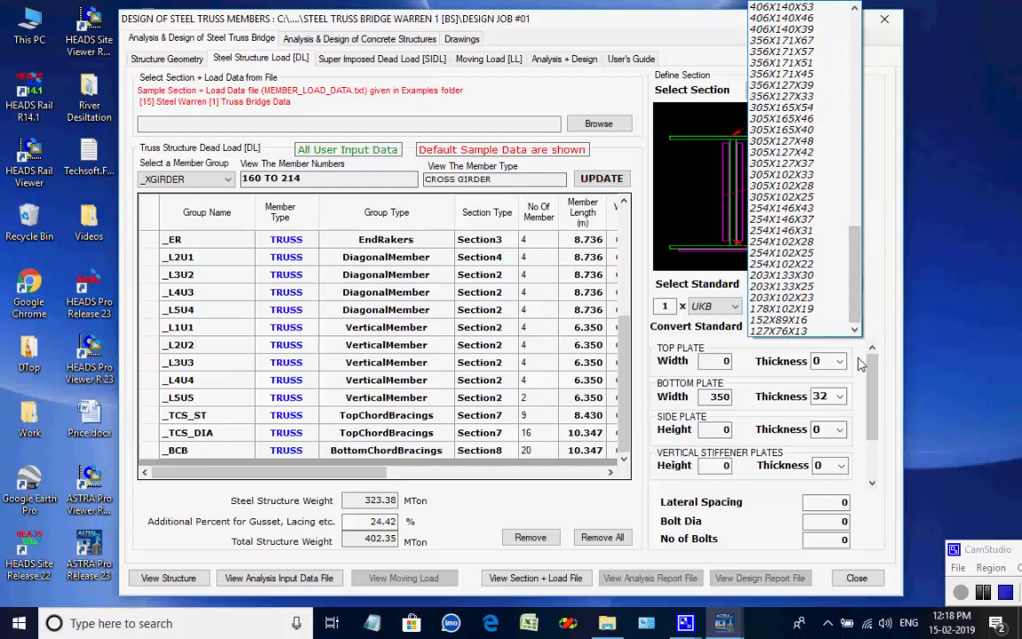
{"action": "left_click", "coordinate": [859, 364]}
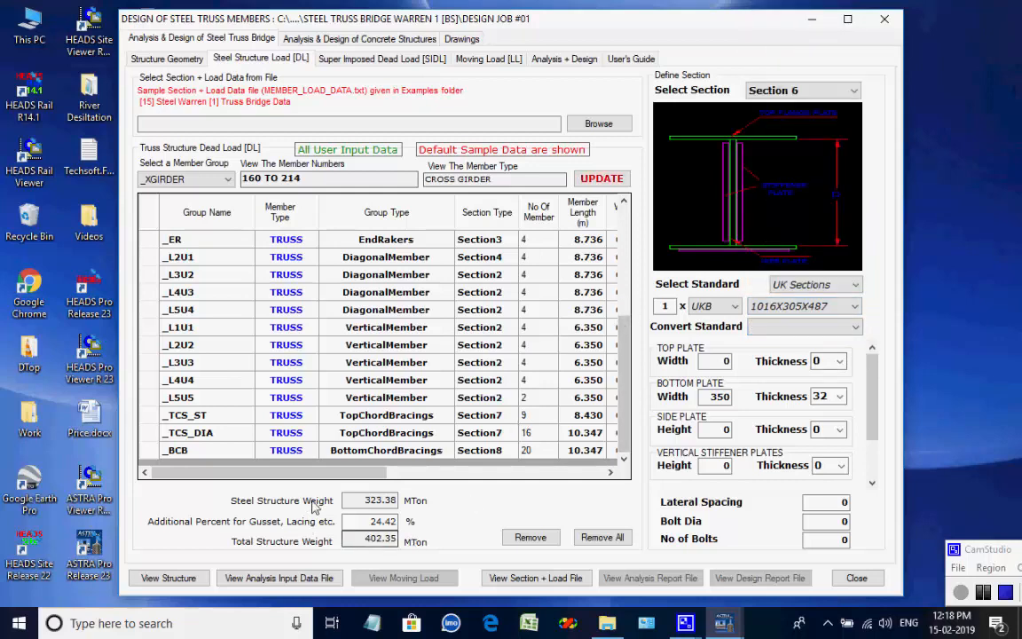
Review the steel structure weight, gusset allowance percentage and total structure weight fields.
{"action": "left_click_drag", "start_coordinate": [345, 501], "coordinate": [406, 503]}
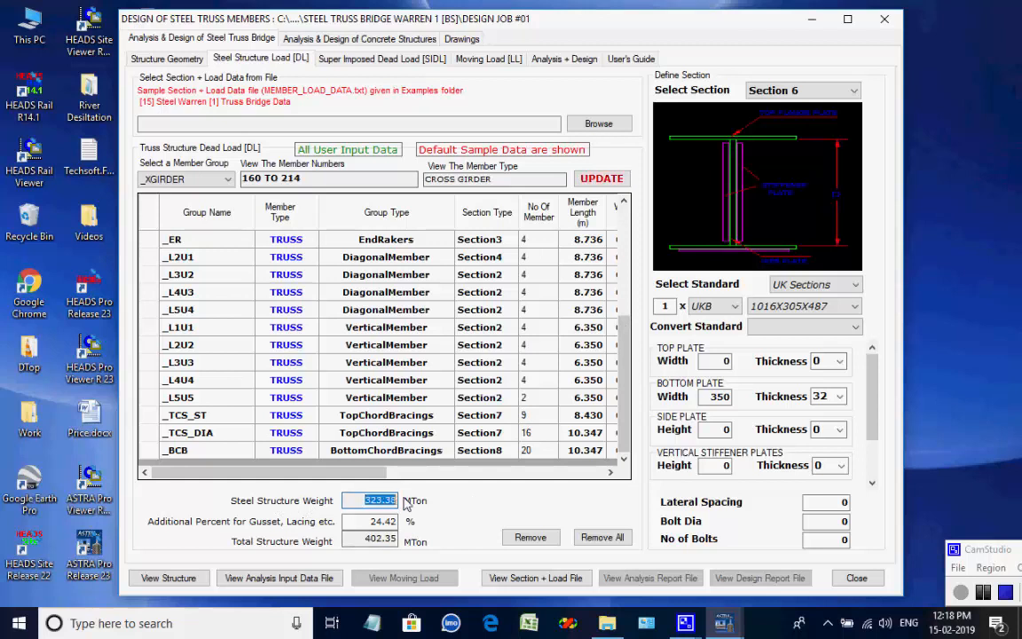
{"action": "left_click", "coordinate": [375, 505]}
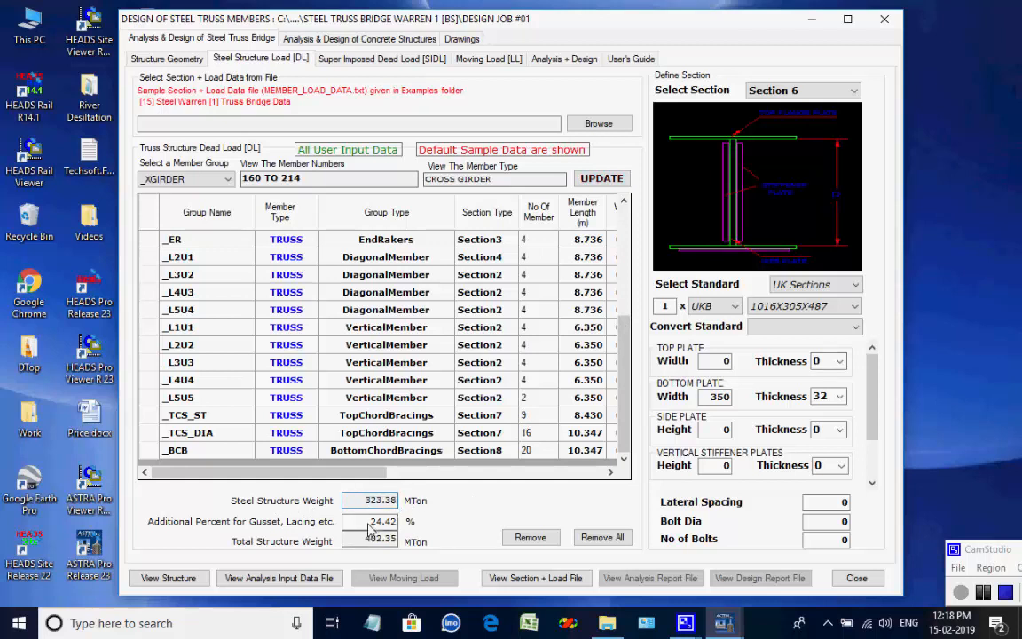
{"action": "left_click_drag", "start_coordinate": [368, 525], "coordinate": [396, 539]}
{"action": "left_click", "coordinate": [387, 529]}
{"action": "left_click", "coordinate": [398, 546]}
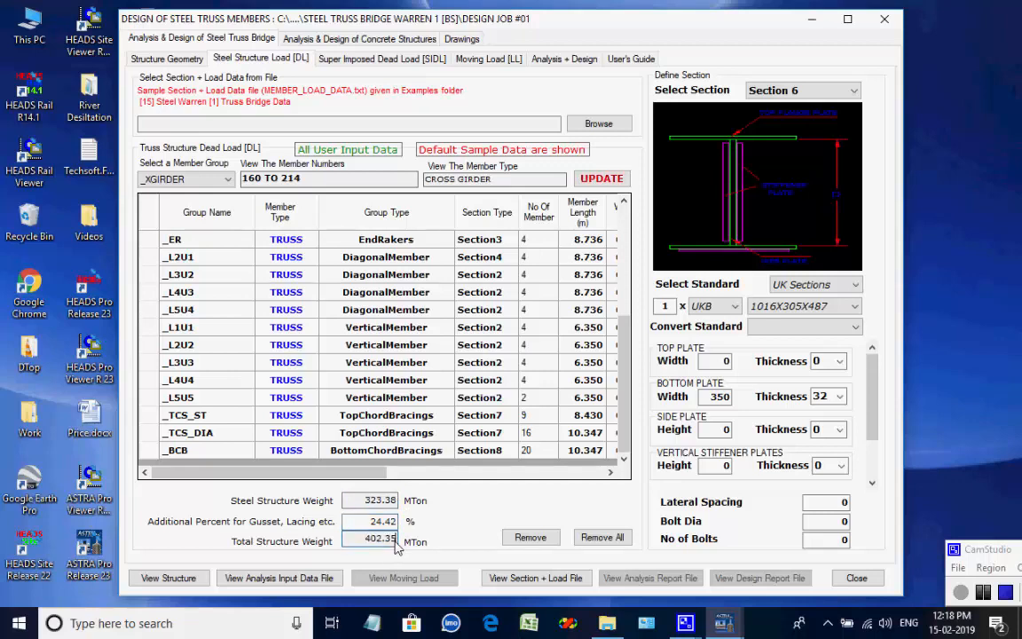
Review the superimposed dead load table and the moving load definitions.
{"action": "left_click", "coordinate": [410, 61]}
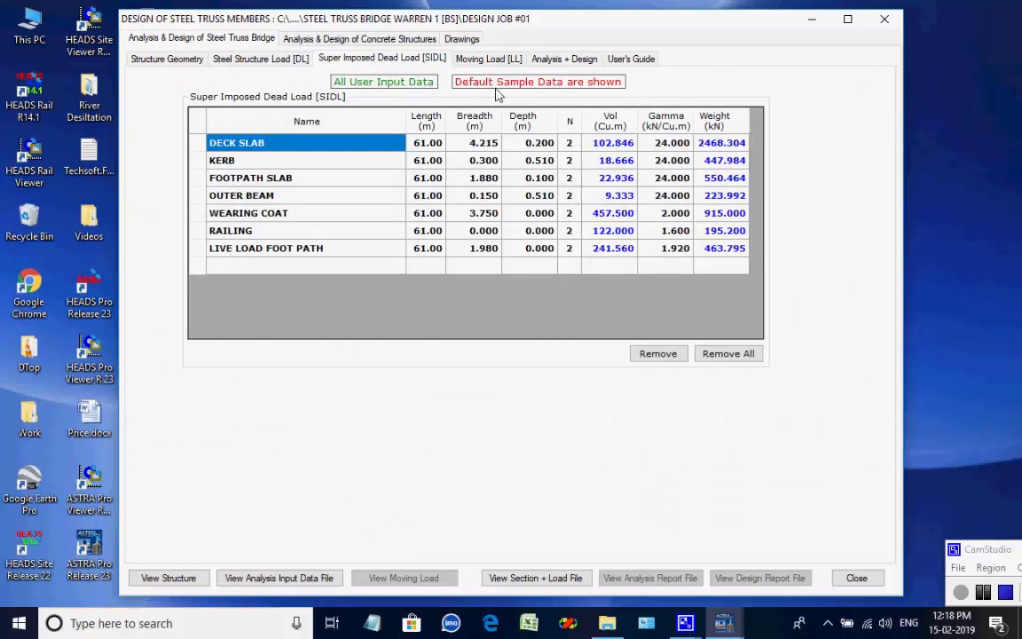
{"action": "left_click", "coordinate": [490, 60]}
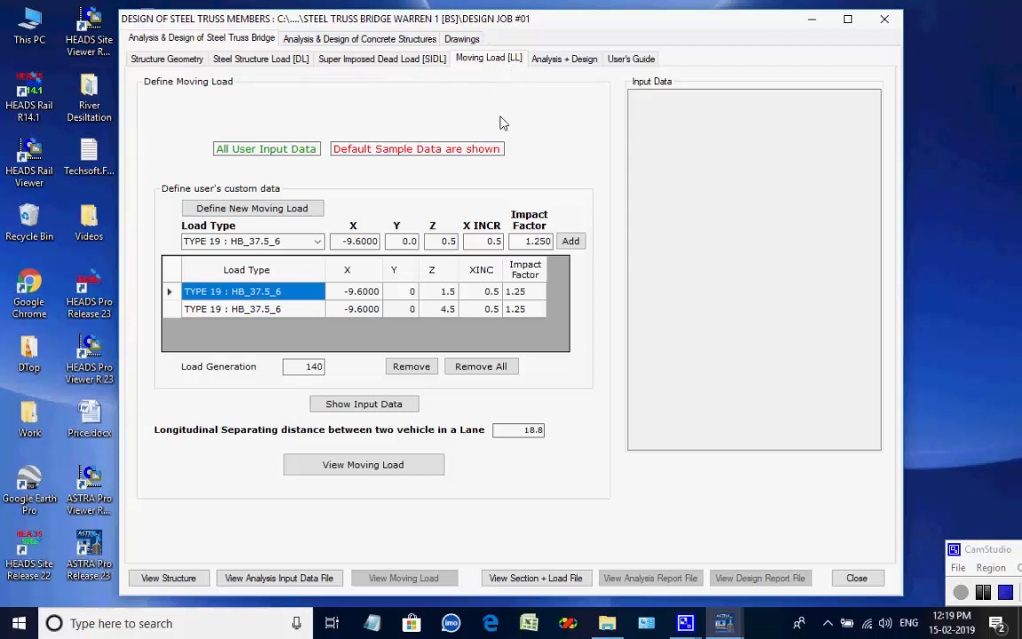
Open the moving load viewer and rotate the truss model into a 3D view.
{"action": "left_click", "coordinate": [392, 465]}
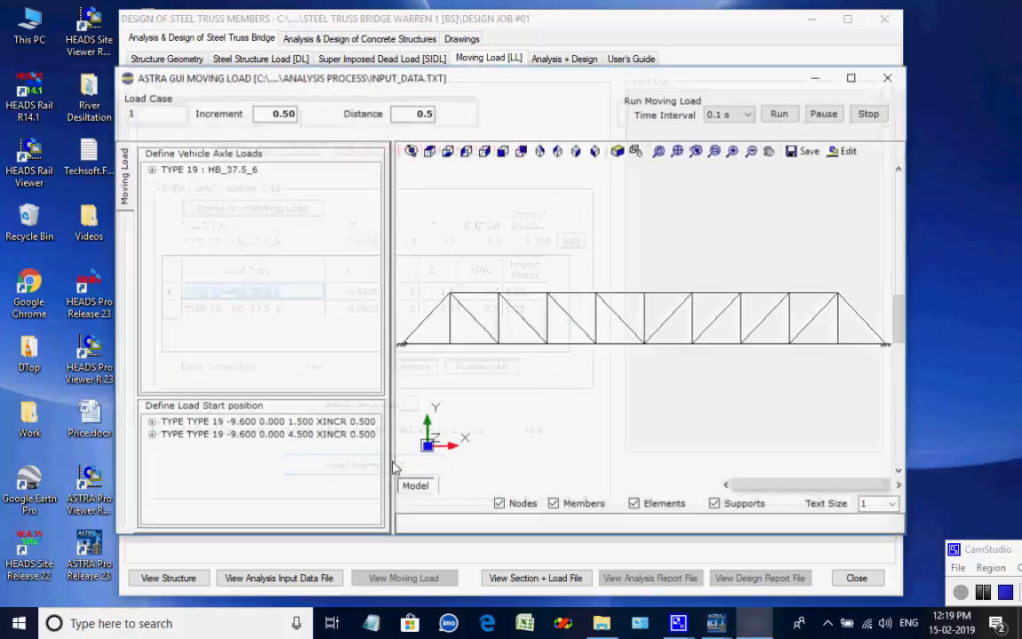
{"action": "left_click", "coordinate": [412, 151]}
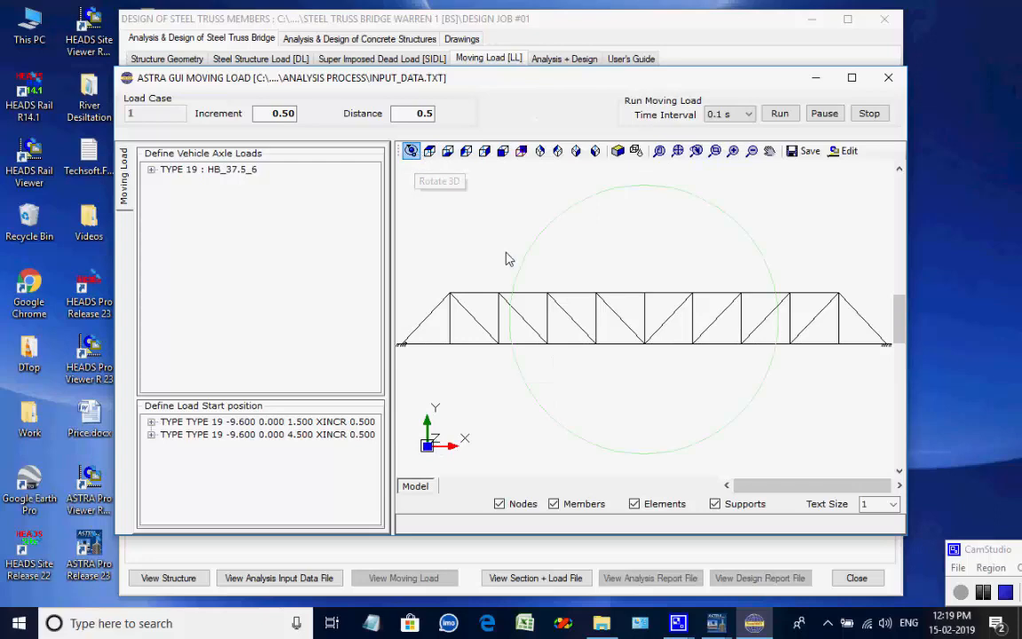
{"action": "left_click_drag", "start_coordinate": [527, 292], "coordinate": [702, 372]}
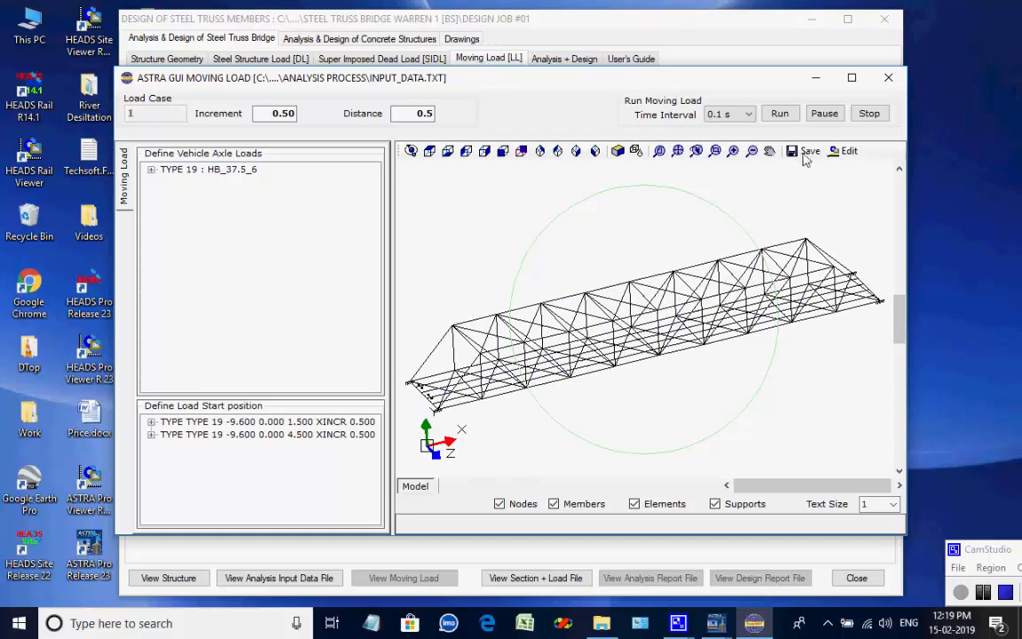
Run the moving load animation and inspect the vehicle axle load and load start position details.
{"action": "left_click", "coordinate": [787, 116]}
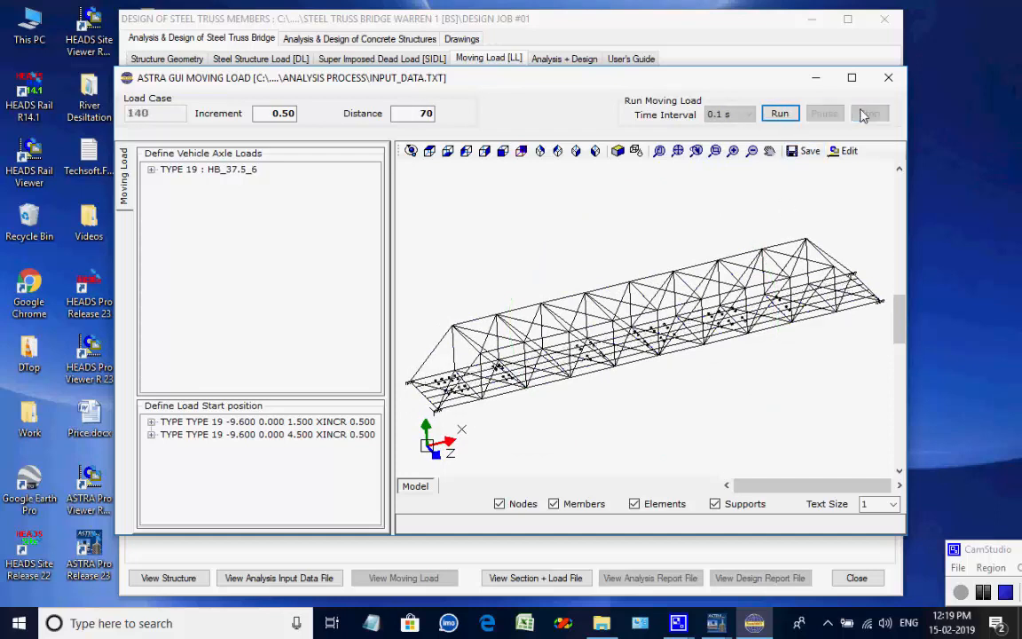
{"action": "left_click", "coordinate": [151, 169]}
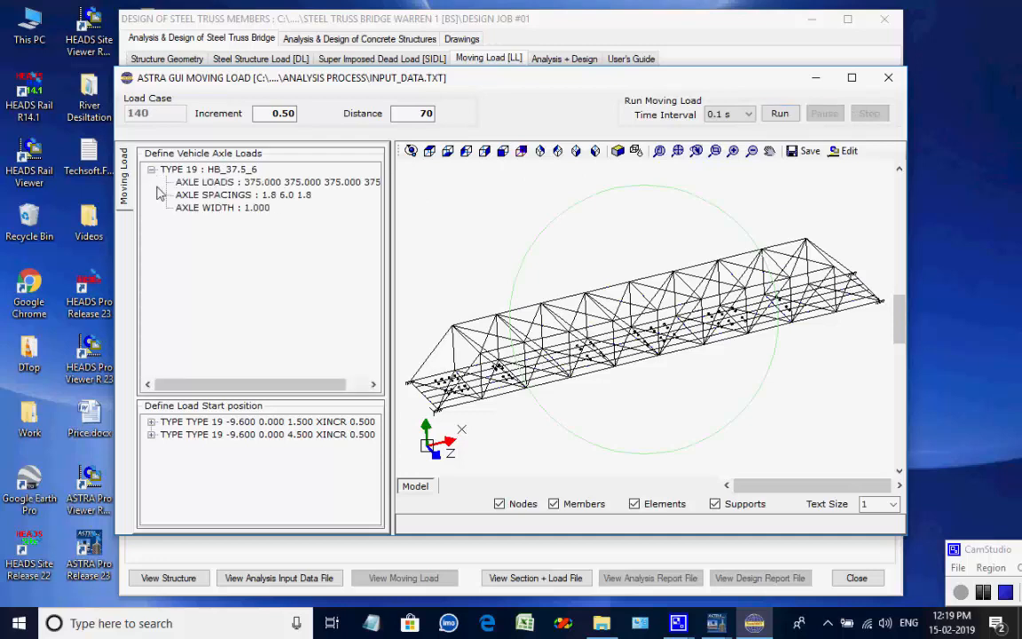
{"action": "left_click", "coordinate": [150, 421]}
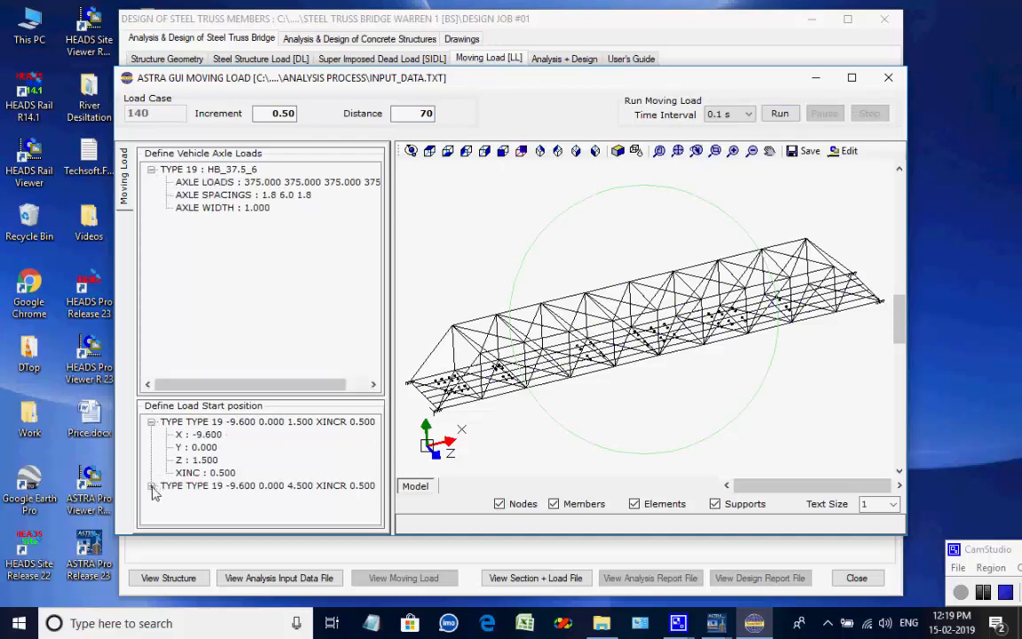
{"action": "left_click", "coordinate": [150, 485]}
{"action": "scroll", "coordinate": [328, 479], "scroll_direction": "up", "scroll_amount": 1}
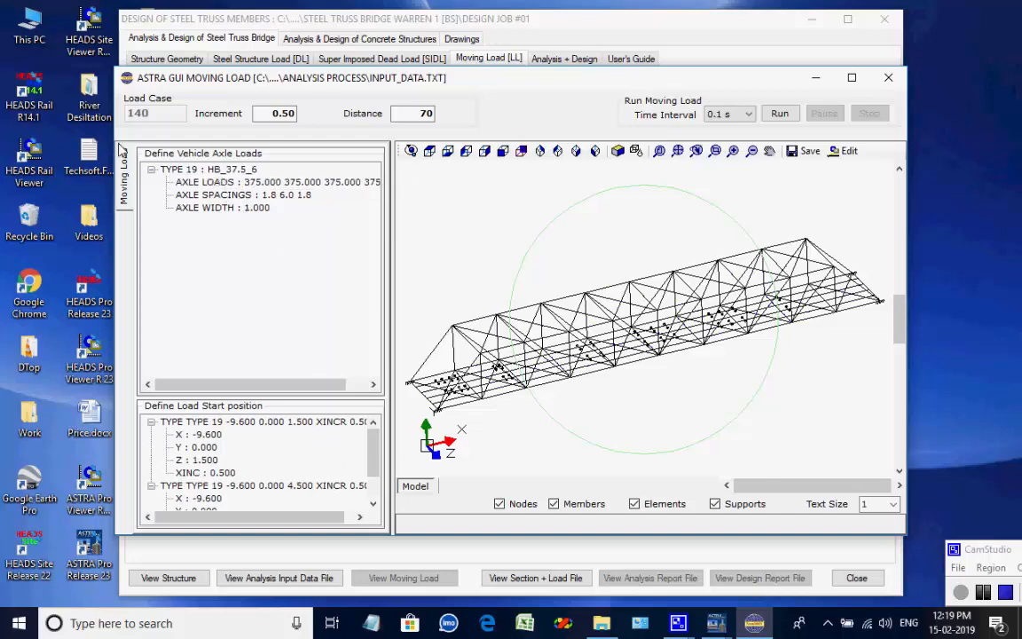
{"action": "left_click", "coordinate": [151, 169]}
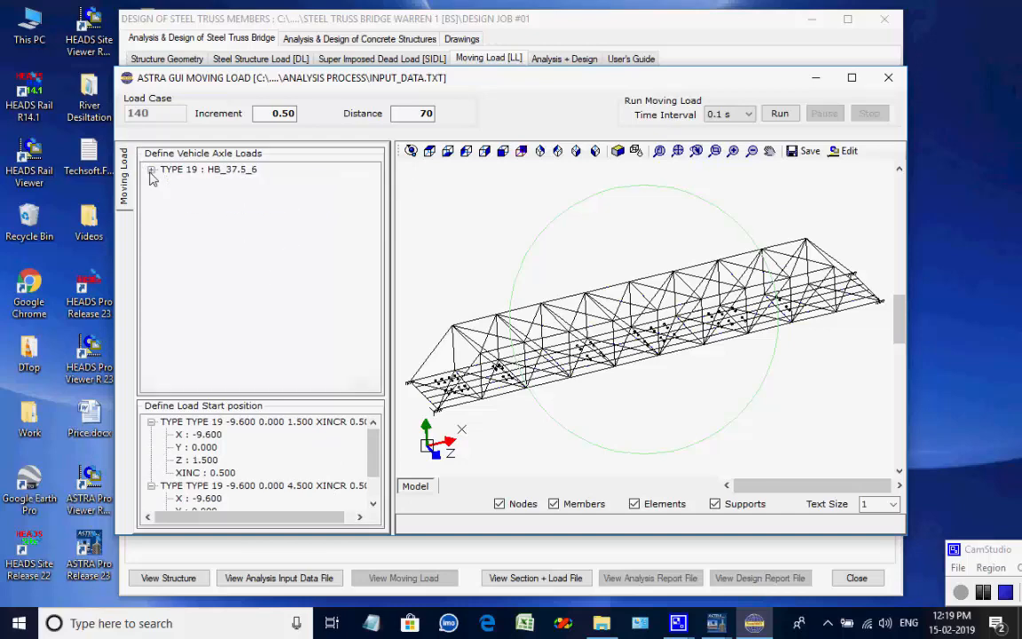
Create the analysis data with DL, SIDL and LL loads applied.
{"action": "left_click", "coordinate": [563, 58]}
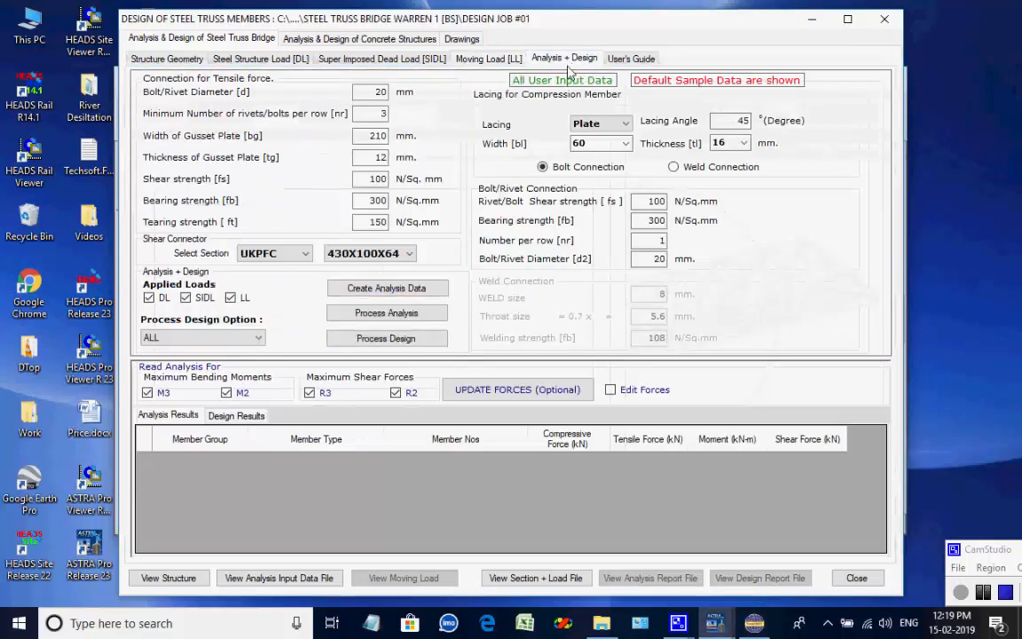
{"action": "left_click", "coordinate": [416, 295]}
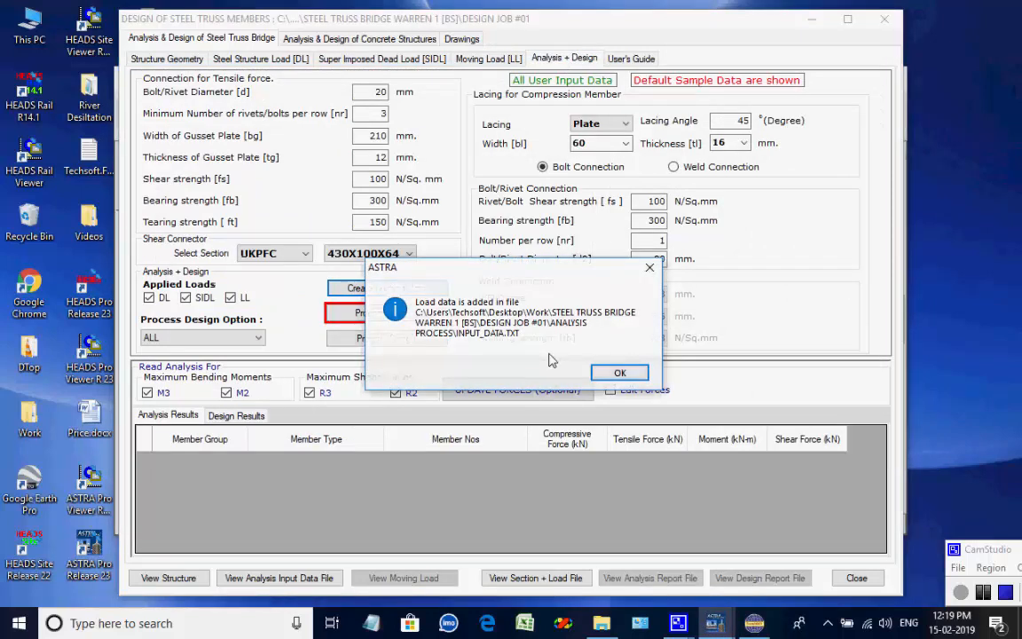
{"action": "left_click", "coordinate": [618, 374]}
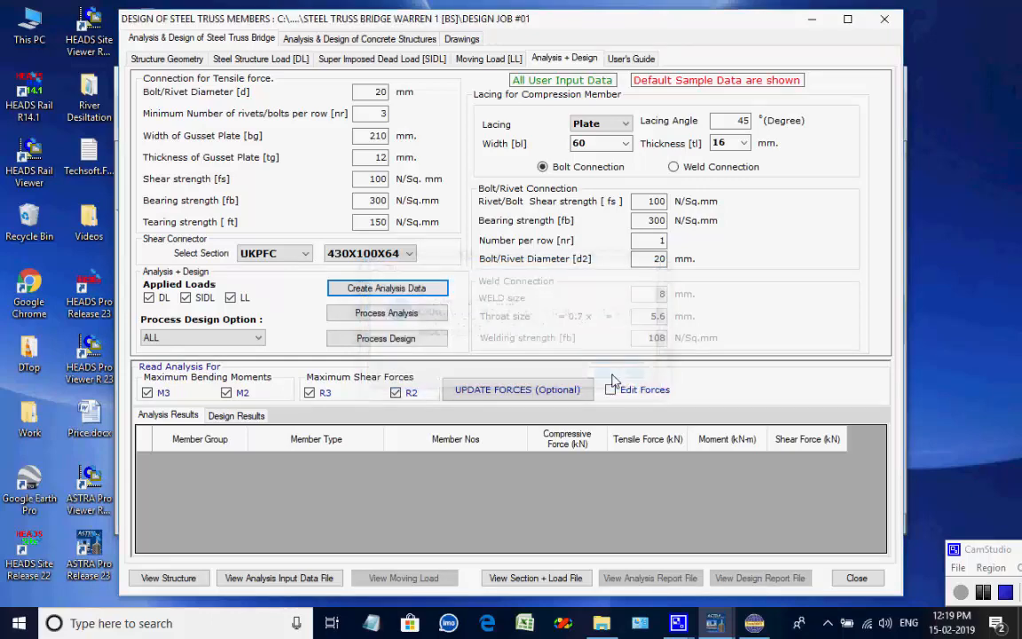
Run the structural analysis for all moving load cases, acknowledging the progress and report messages.
{"action": "left_click", "coordinate": [398, 313]}
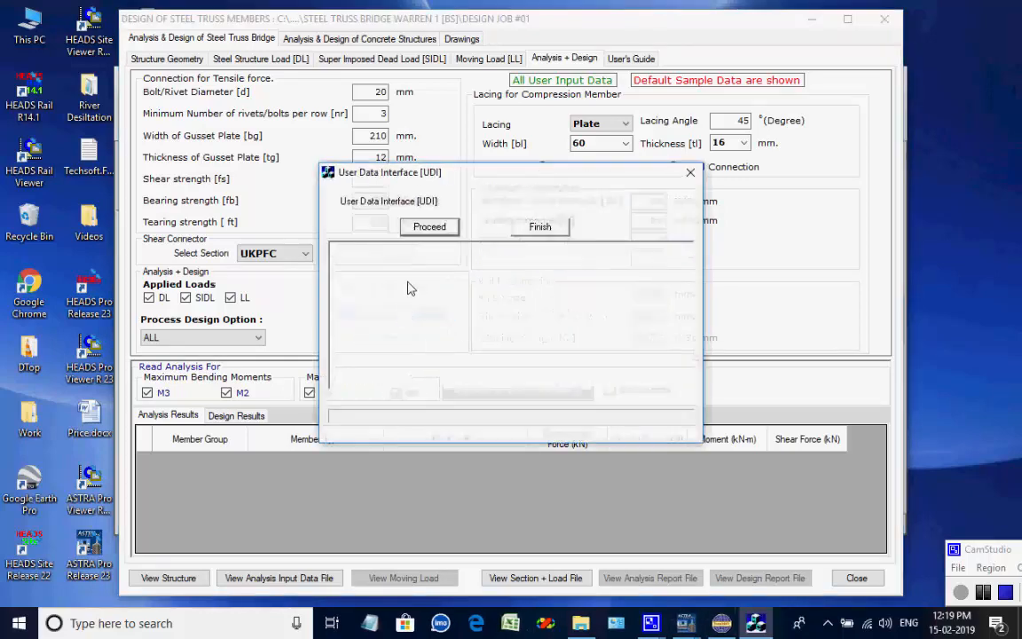
{"action": "left_click", "coordinate": [429, 227]}
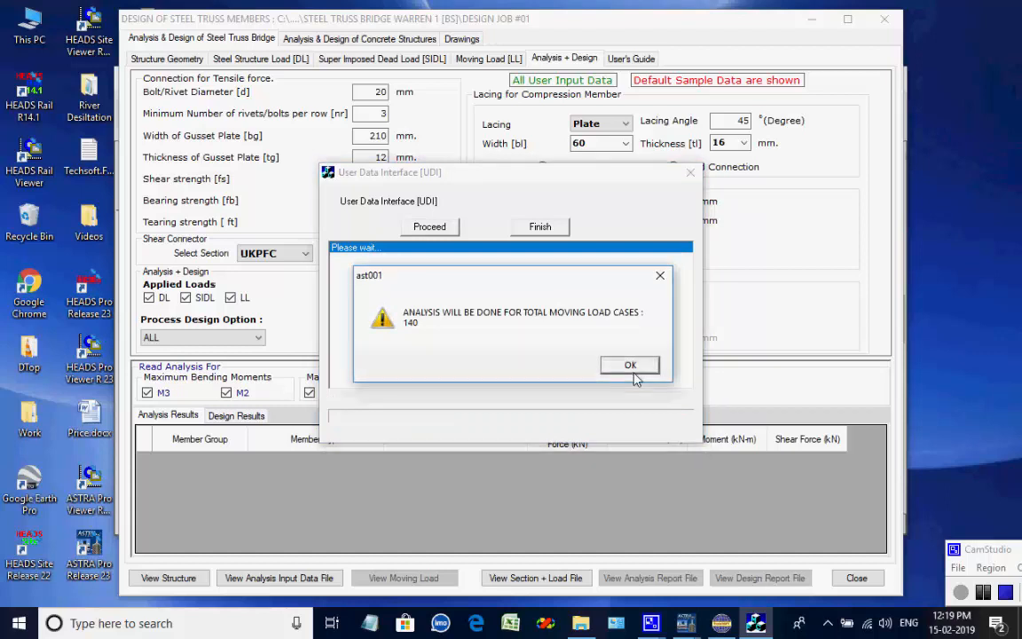
{"action": "left_click", "coordinate": [633, 367]}
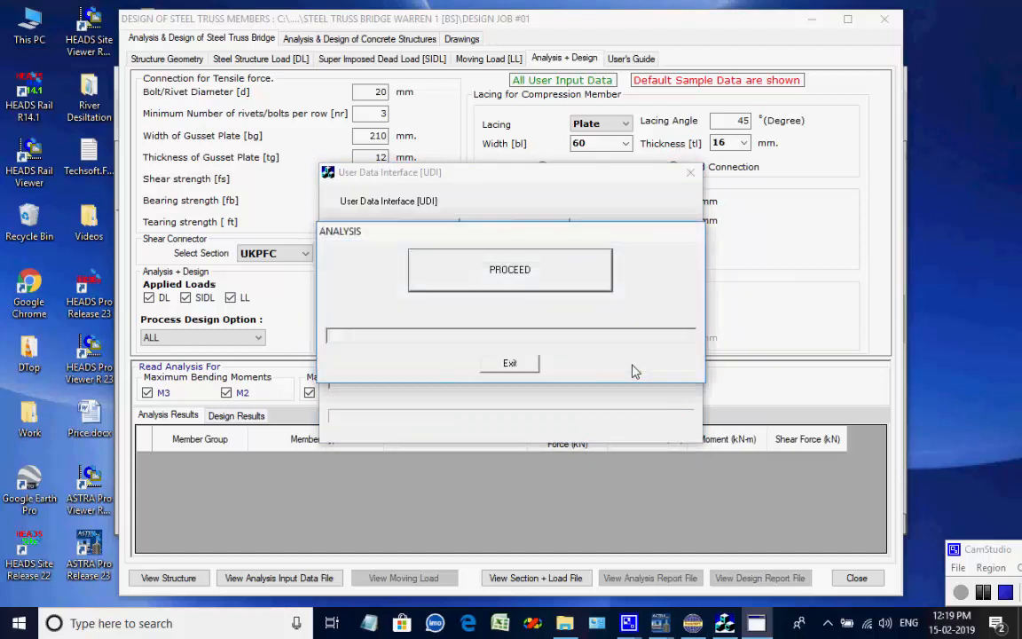
{"action": "left_click", "coordinate": [533, 286]}
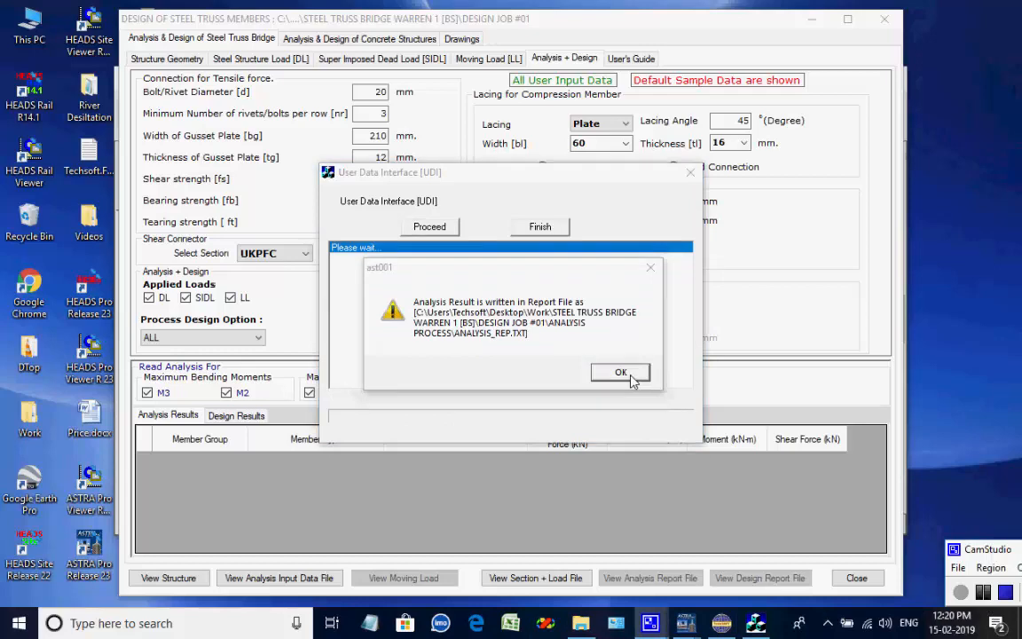
{"action": "left_click", "coordinate": [632, 377]}
{"action": "left_click", "coordinate": [635, 362]}
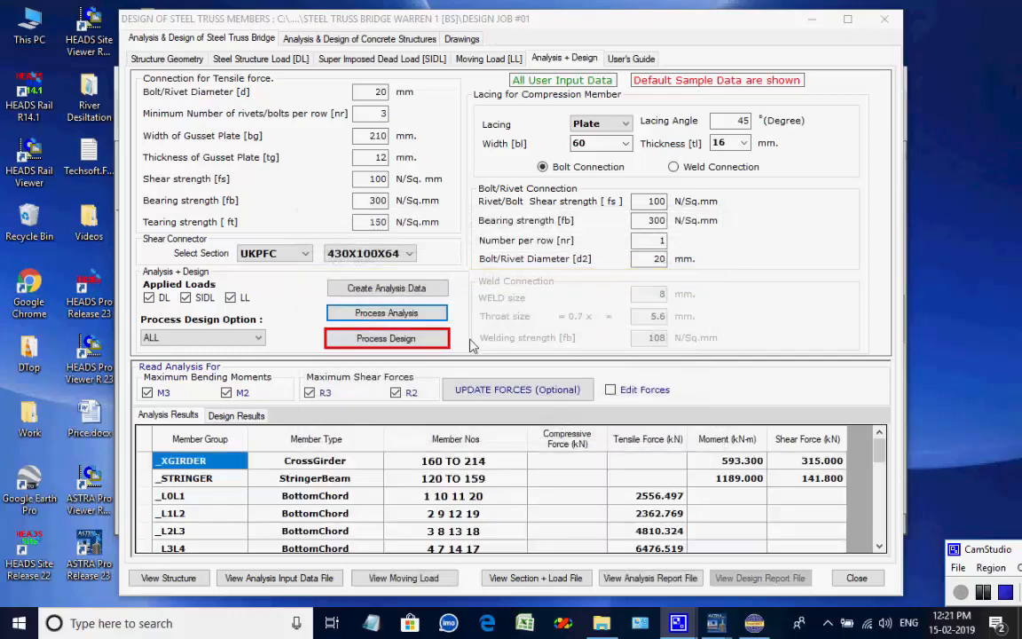
Process the member design and open the design report file to review it before closing.
{"action": "left_click", "coordinate": [404, 340]}
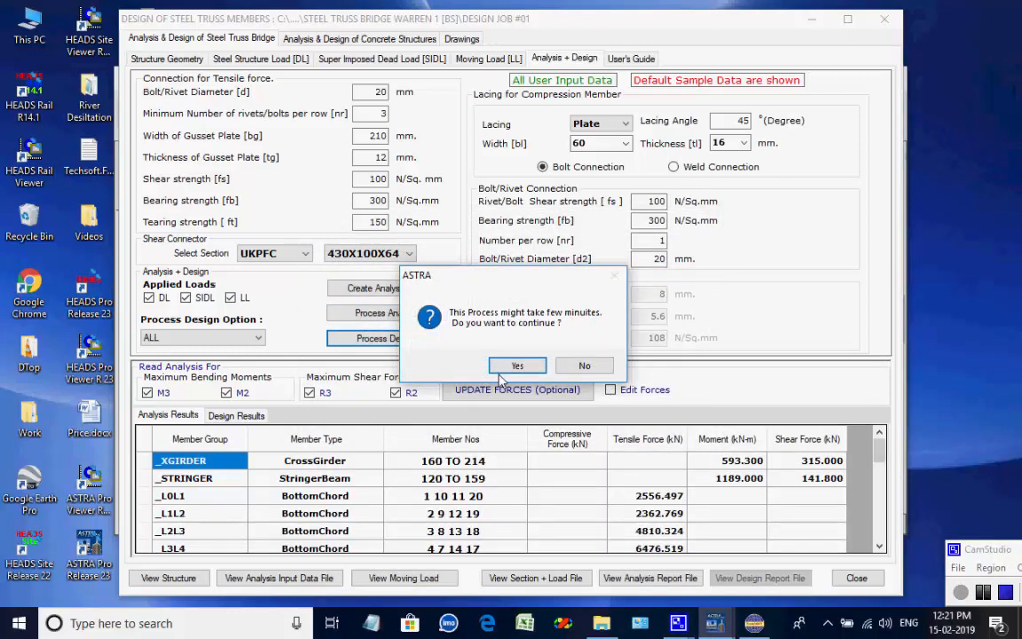
{"action": "left_click", "coordinate": [517, 366]}
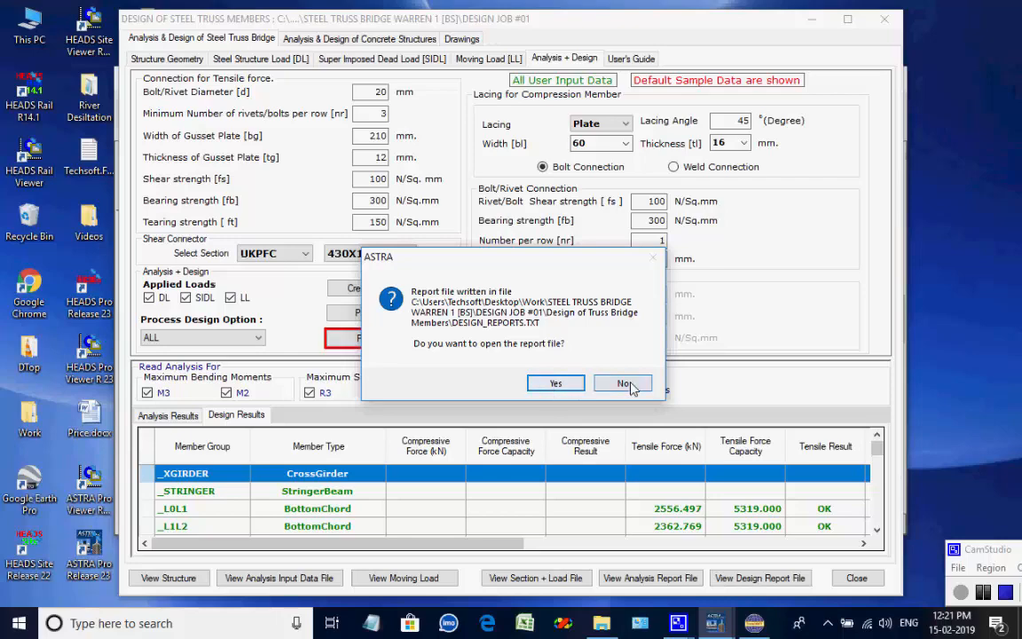
{"action": "left_click", "coordinate": [556, 382]}
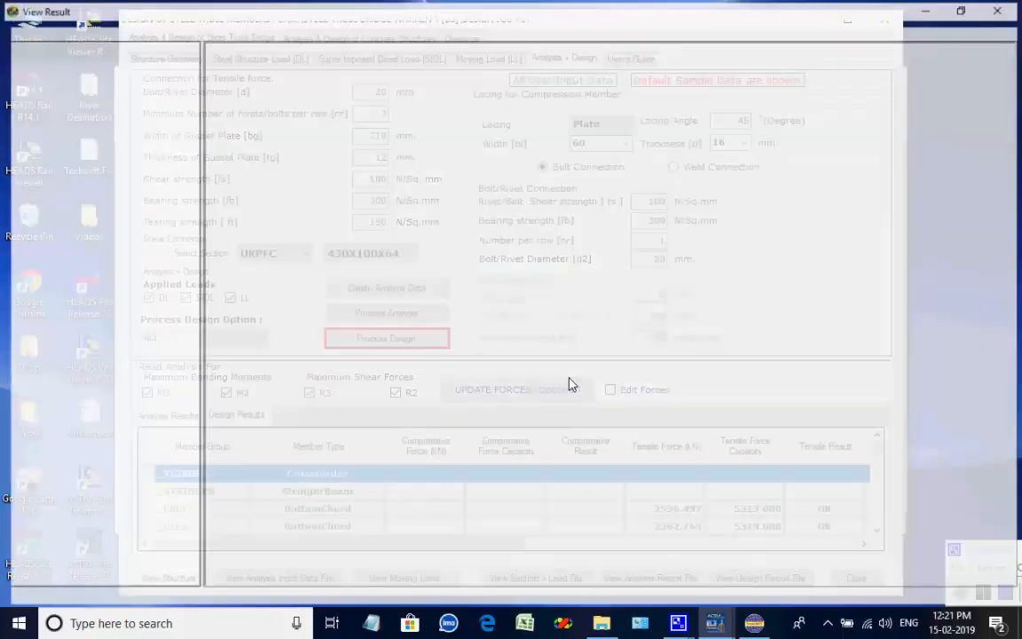
{"action": "left_click_drag", "start_coordinate": [1008, 69], "coordinate": [1016, 441]}
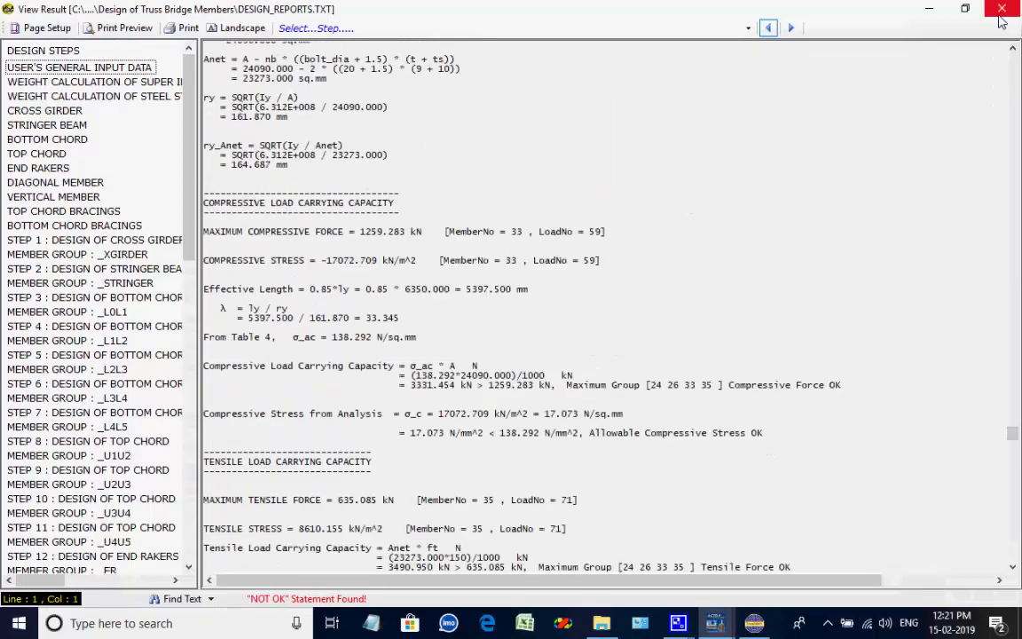
{"action": "left_click", "coordinate": [998, 11]}
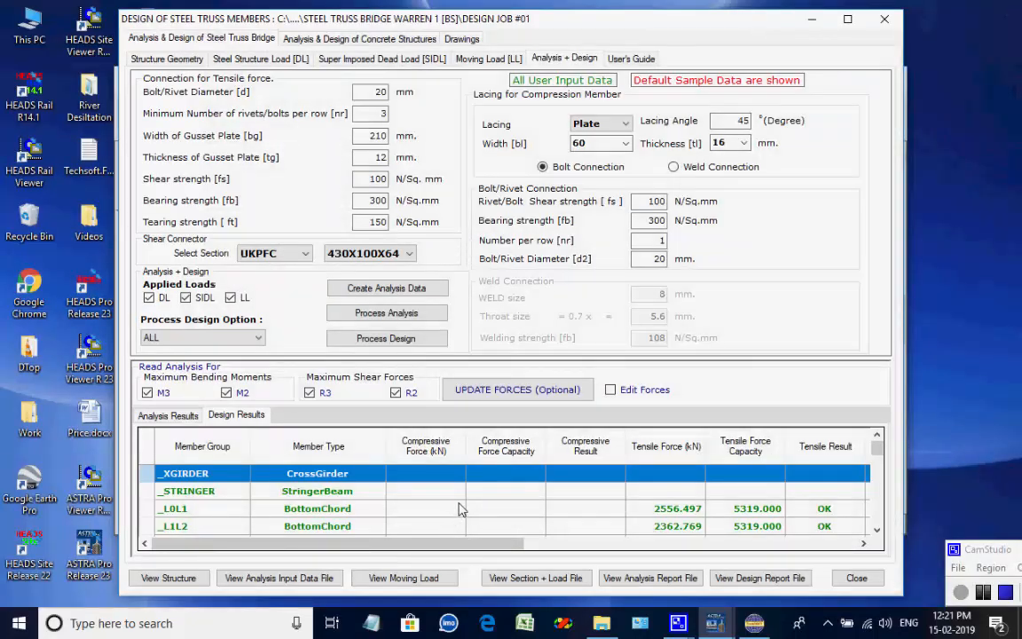
Change the stringer beam group's section to UKB 533X312X150 and update the member sections.
{"action": "left_click", "coordinate": [176, 417]}
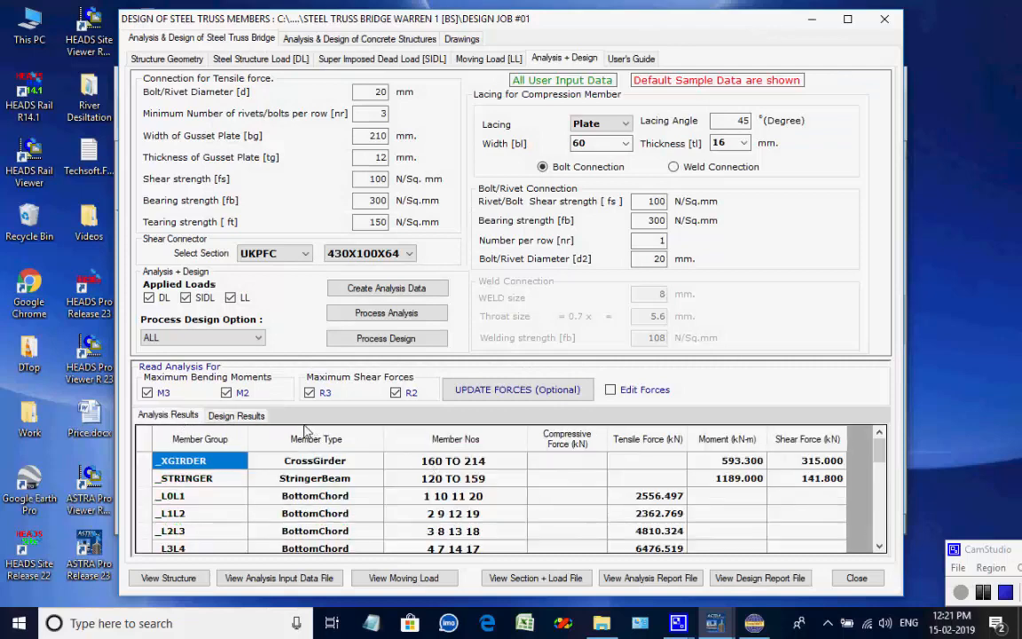
{"action": "left_click", "coordinate": [236, 416]}
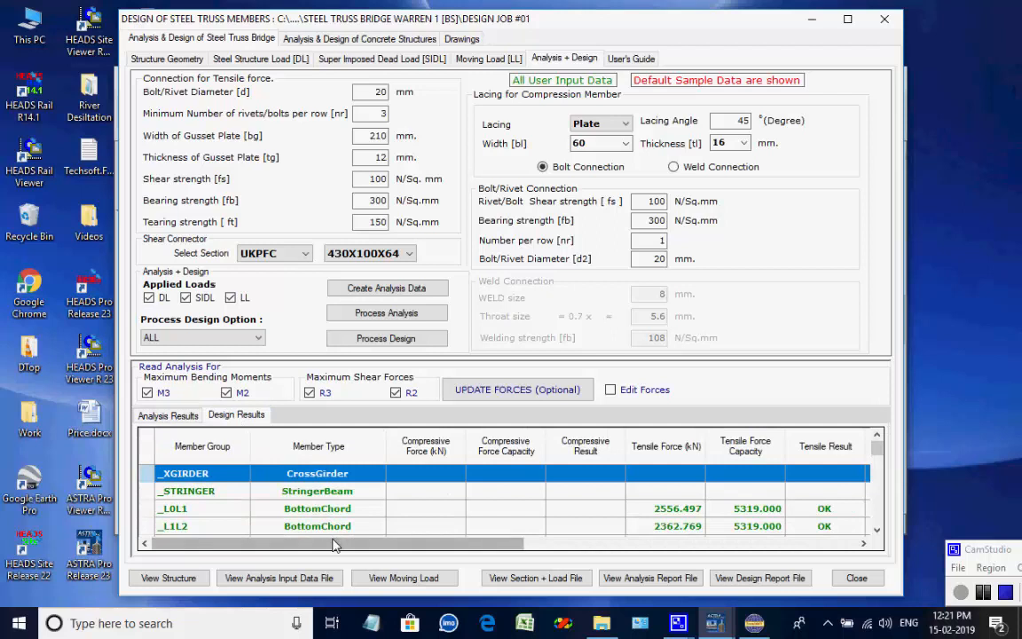
{"action": "left_click_drag", "start_coordinate": [335, 541], "coordinate": [249, 506]}
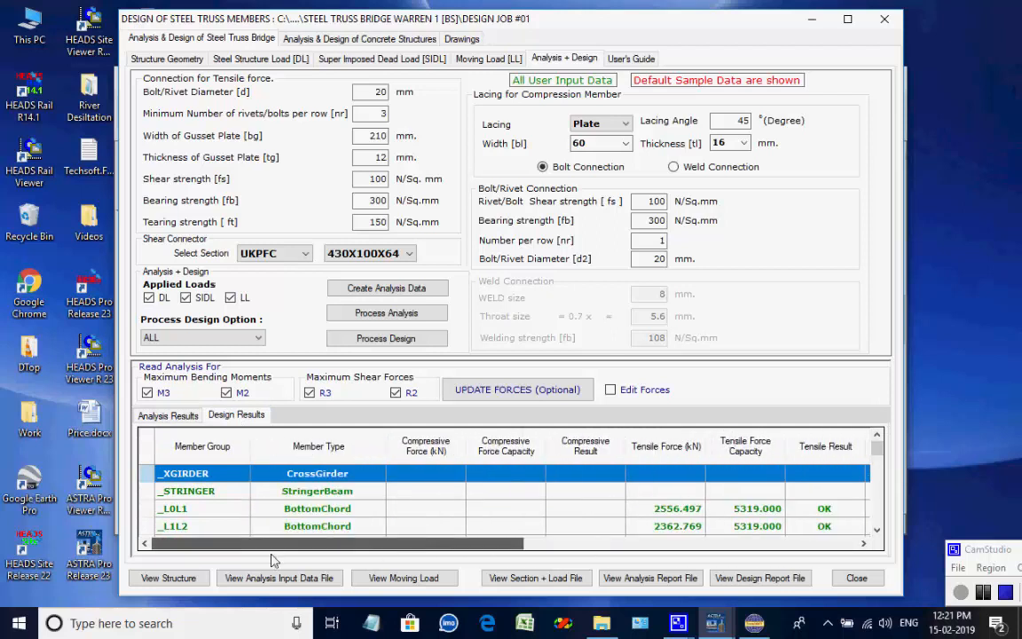
{"action": "left_click", "coordinate": [332, 493]}
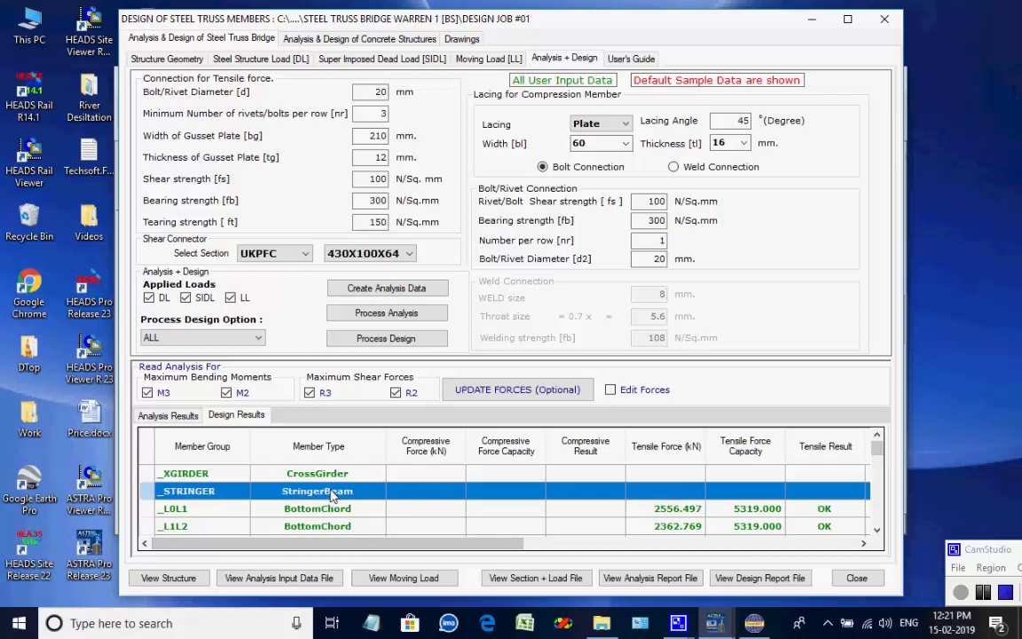
{"action": "left_click", "coordinate": [281, 62]}
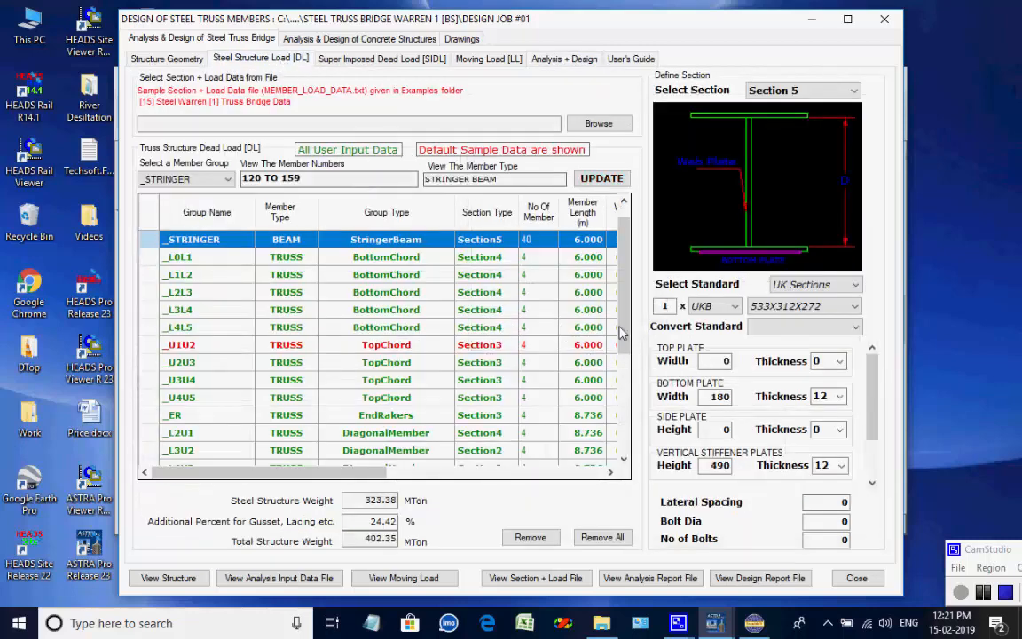
{"action": "left_click", "coordinate": [854, 307]}
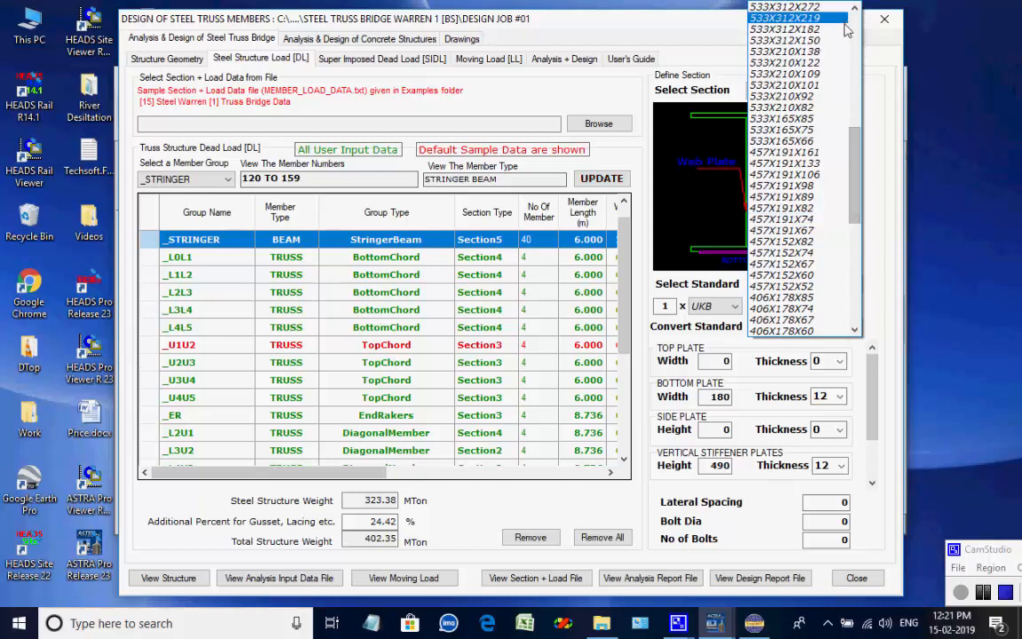
{"action": "left_click", "coordinate": [861, 366]}
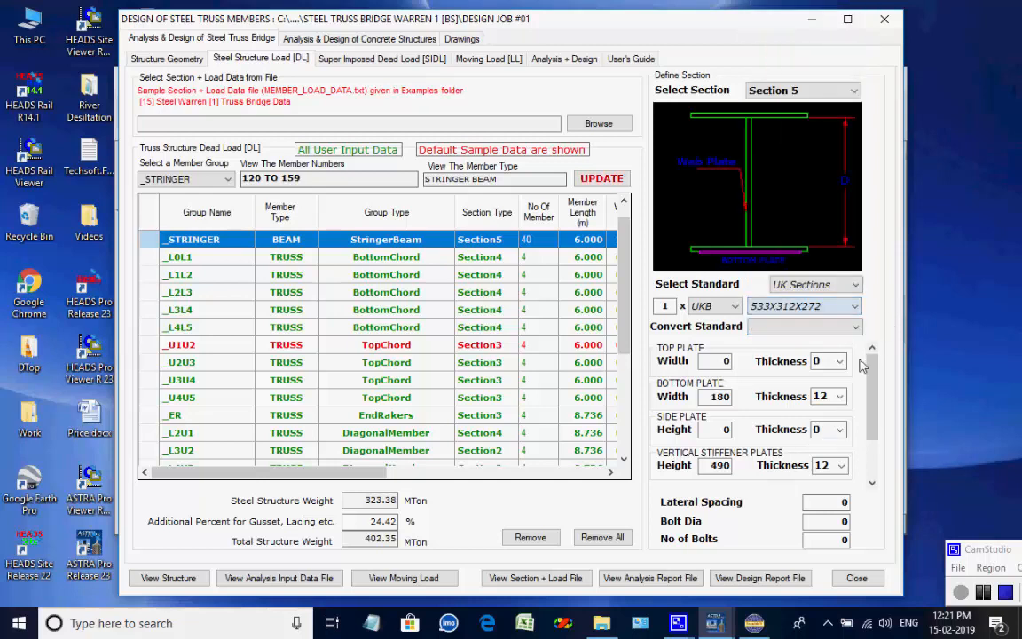
{"action": "left_click", "coordinate": [855, 306]}
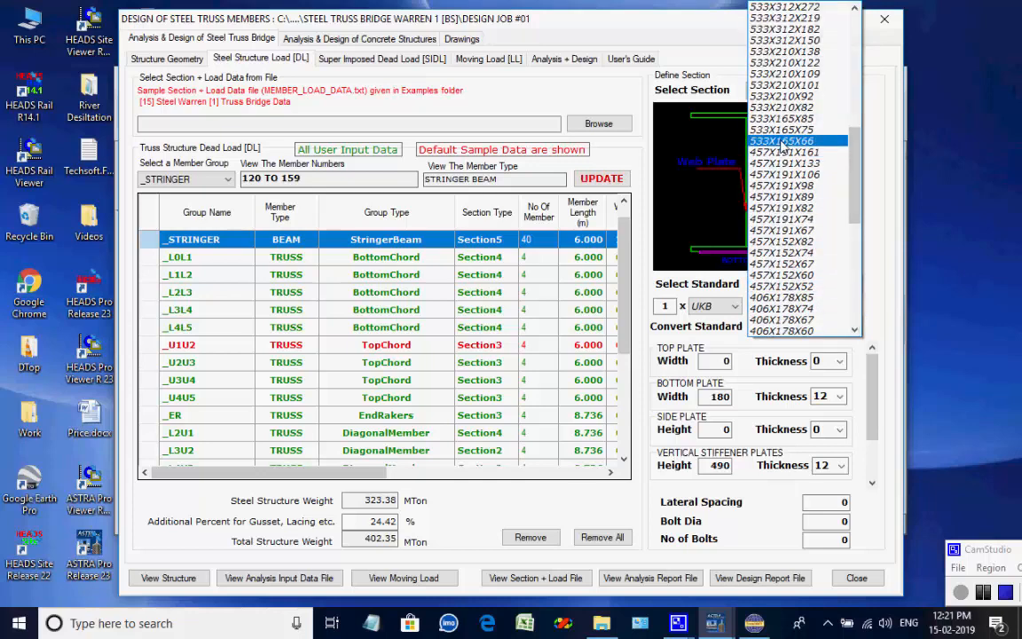
{"action": "left_click", "coordinate": [798, 40]}
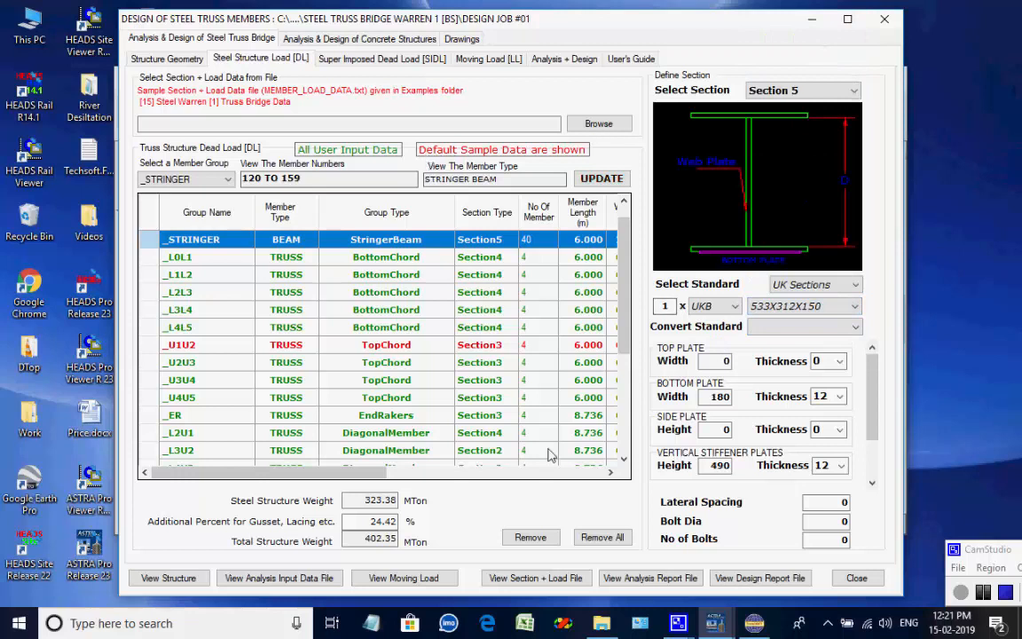
{"action": "left_click", "coordinate": [605, 180]}
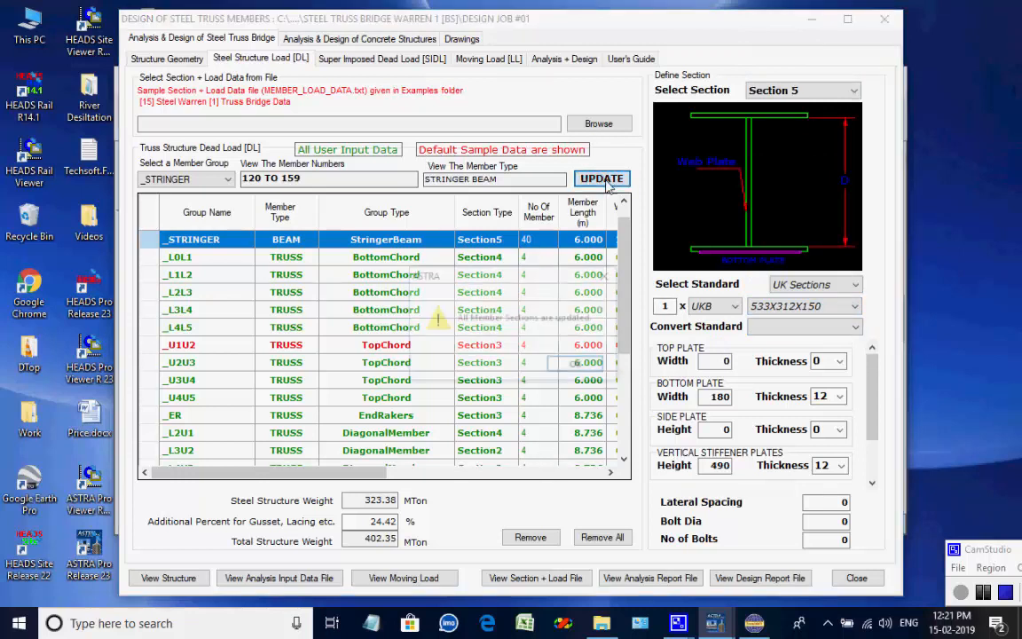
{"action": "left_click", "coordinate": [642, 363]}
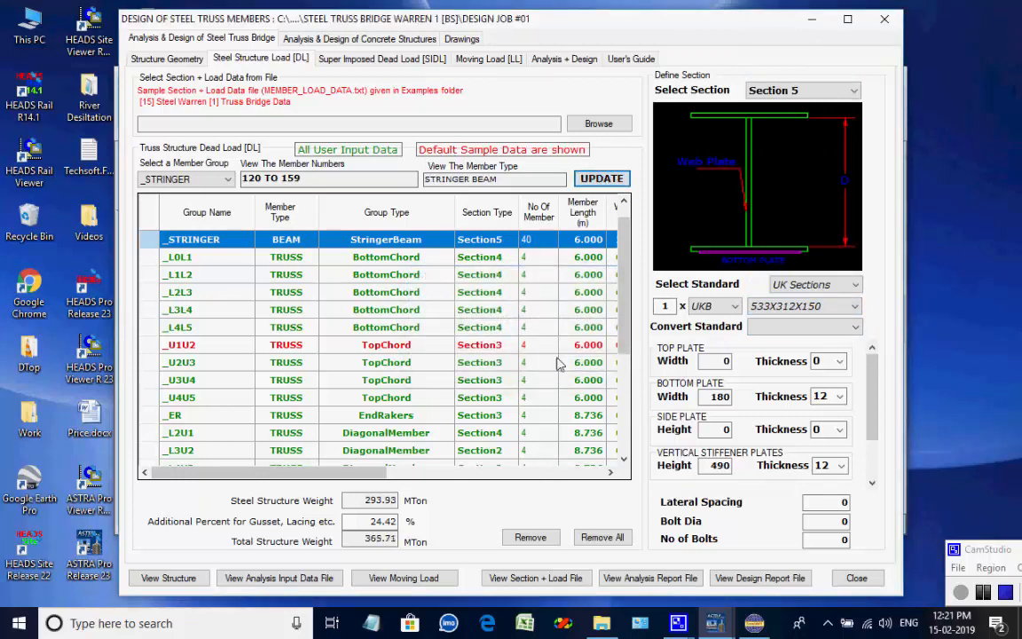
Recreate the analysis data and rerun the analysis with the revised stringer section.
{"action": "left_click", "coordinate": [559, 59]}
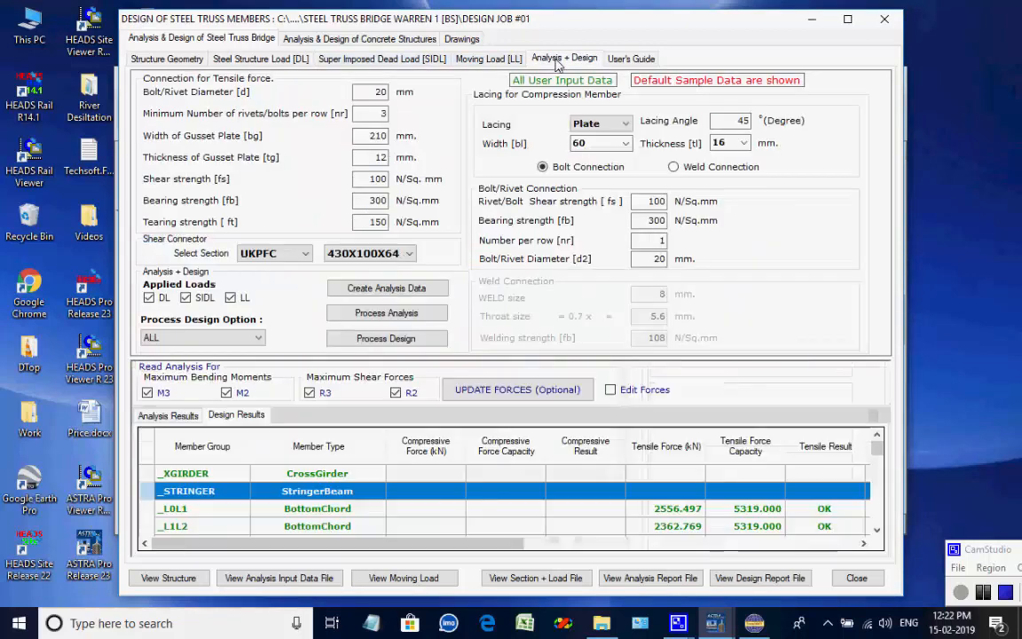
{"action": "left_click", "coordinate": [402, 288]}
{"action": "left_click", "coordinate": [618, 372]}
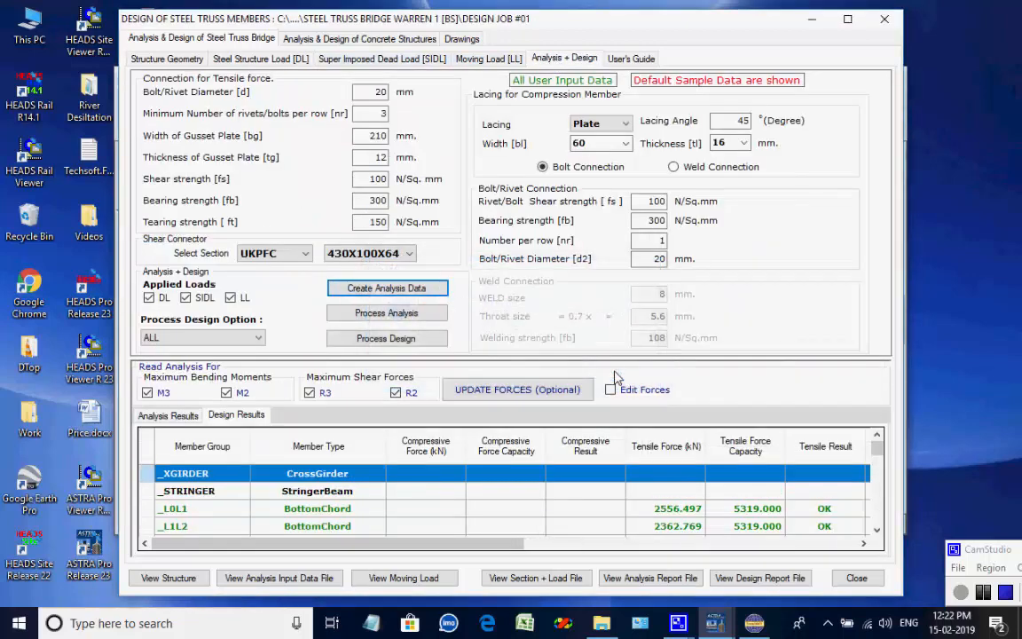
{"action": "left_click", "coordinate": [403, 314]}
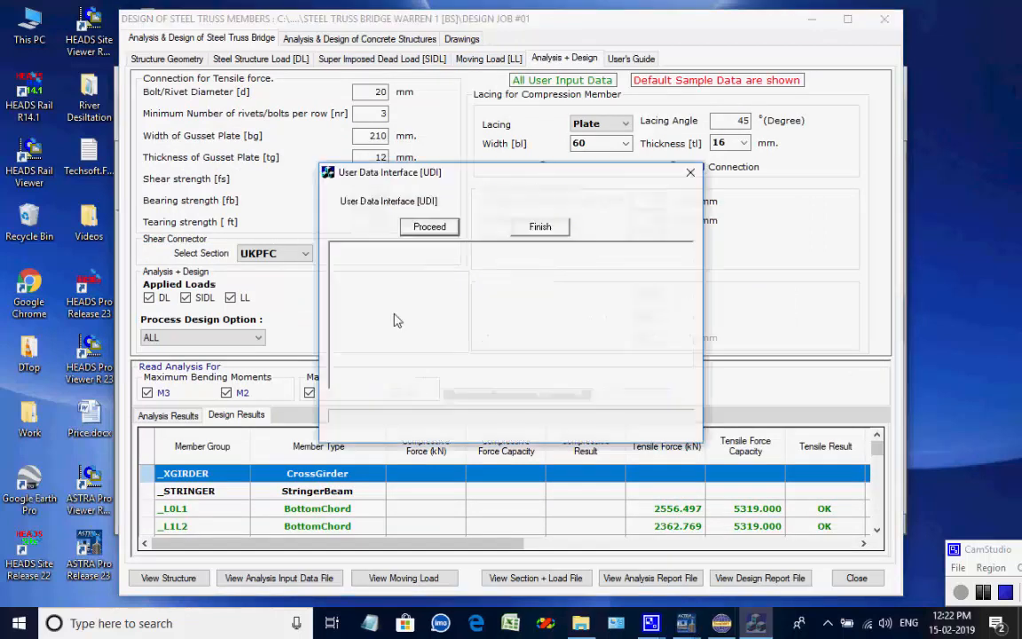
{"action": "left_click", "coordinate": [430, 227]}
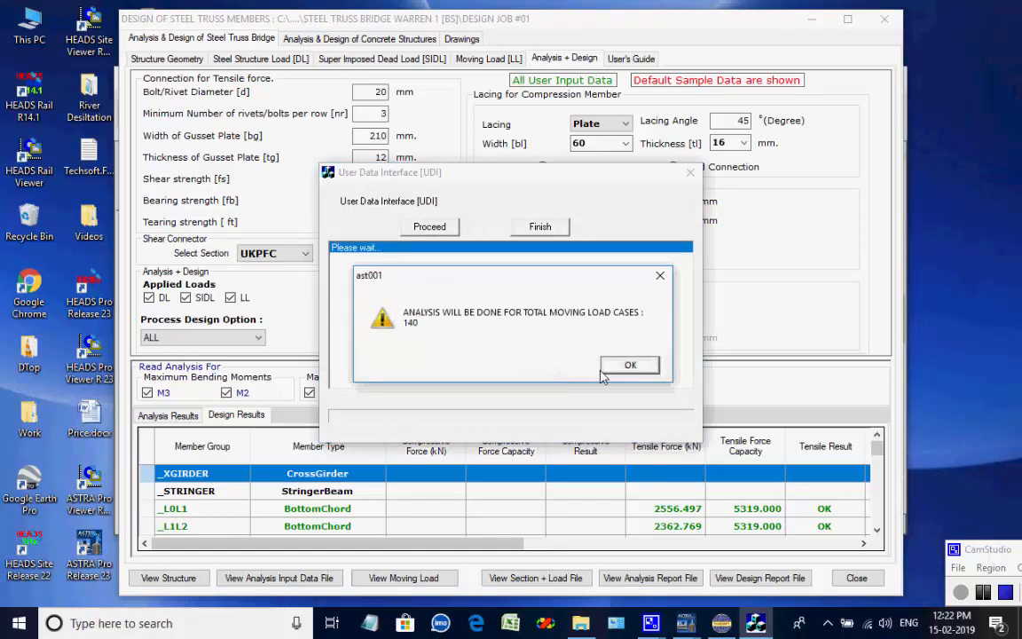
{"action": "left_click", "coordinate": [621, 367]}
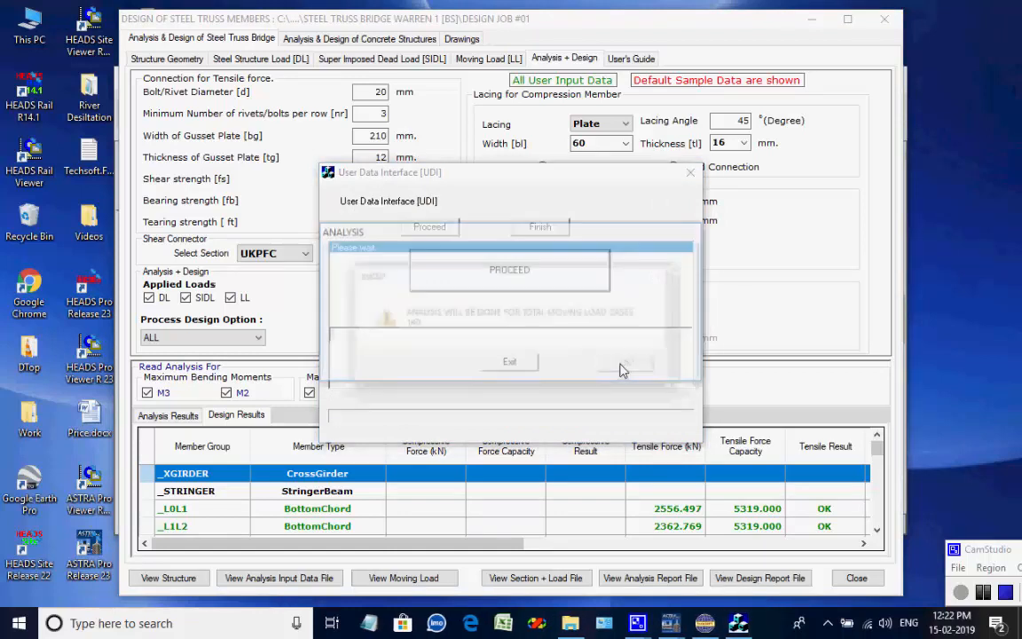
{"action": "left_click", "coordinate": [531, 279]}
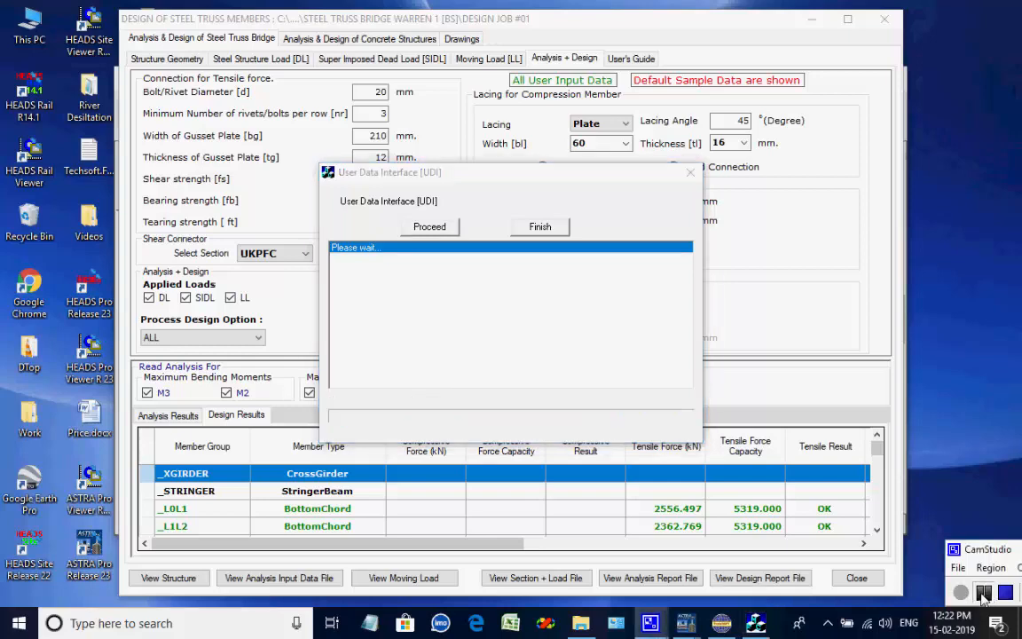
{"action": "left_click", "coordinate": [618, 371]}
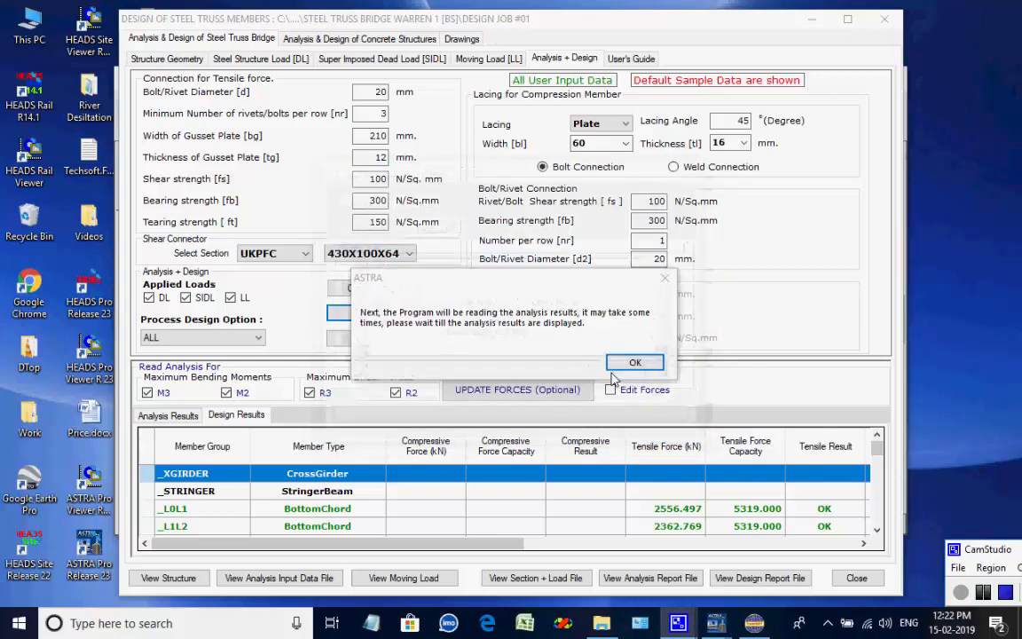
{"action": "left_click", "coordinate": [632, 364]}
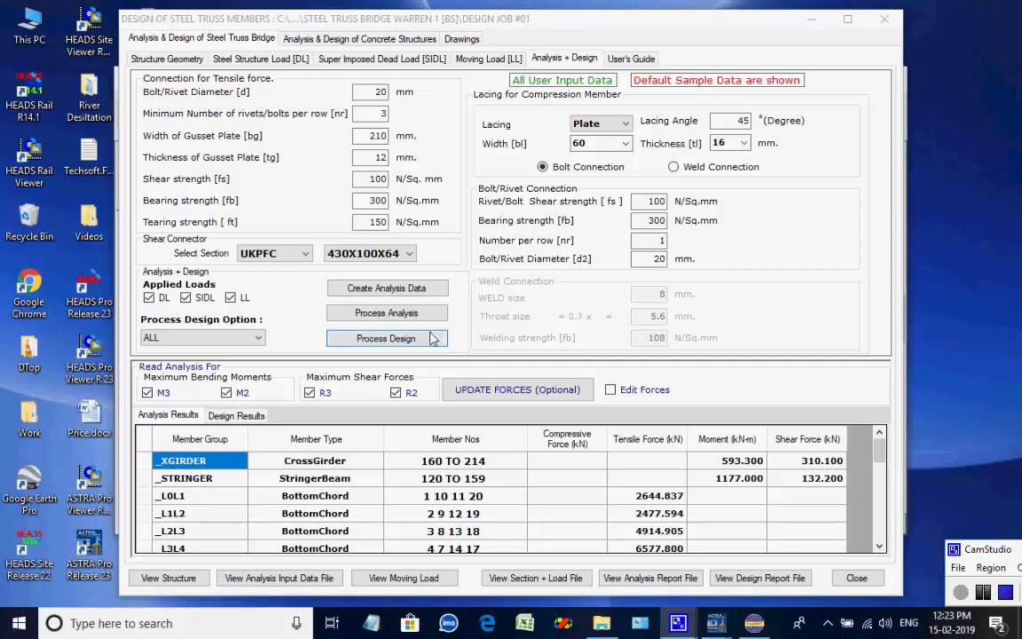
Rerun the member design, overwriting the design report, and check the stringer's ultimate result in the design results table.
{"action": "left_click", "coordinate": [417, 339]}
{"action": "left_click", "coordinate": [517, 365]}
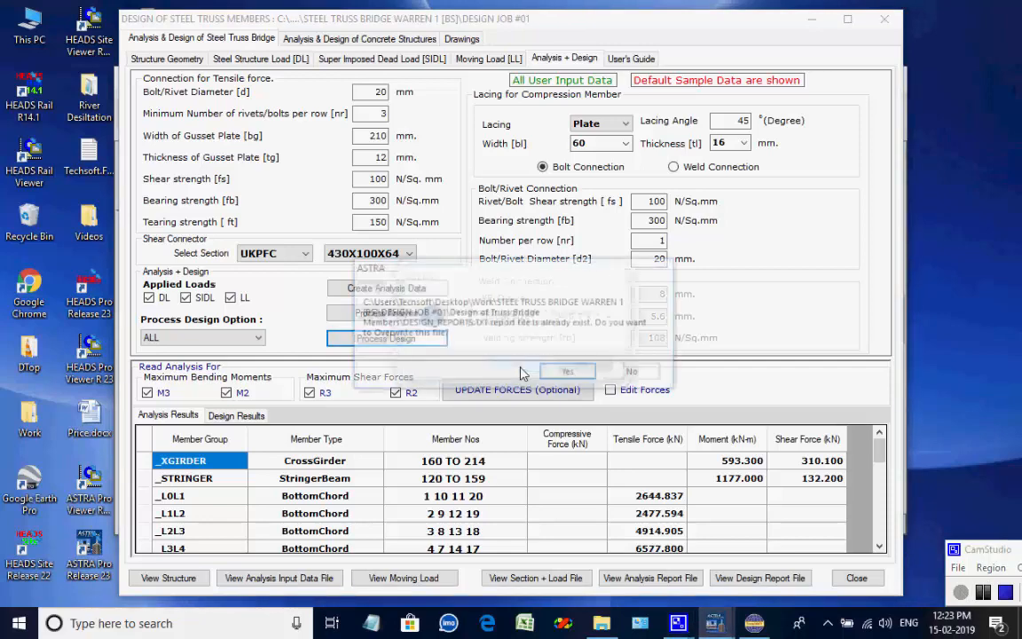
{"action": "left_click", "coordinate": [566, 372]}
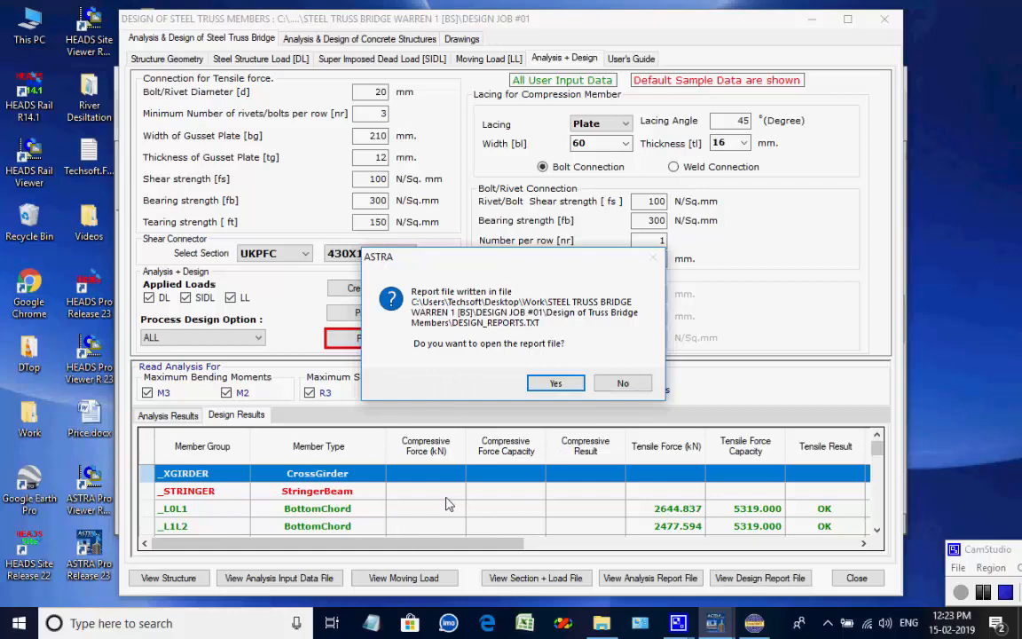
{"action": "left_click", "coordinate": [539, 387]}
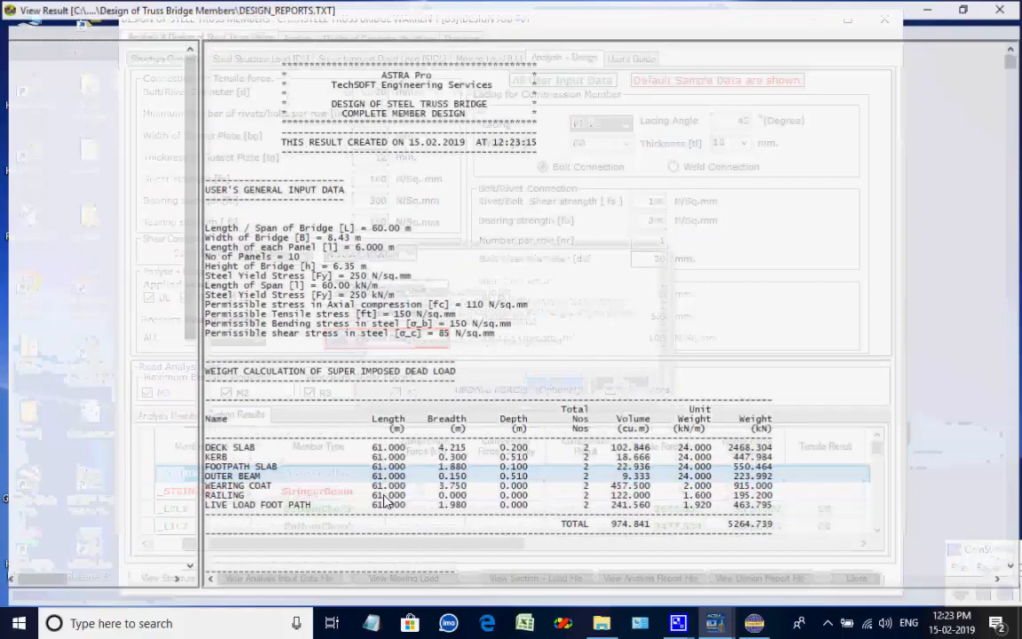
{"action": "left_click", "coordinate": [1004, 14]}
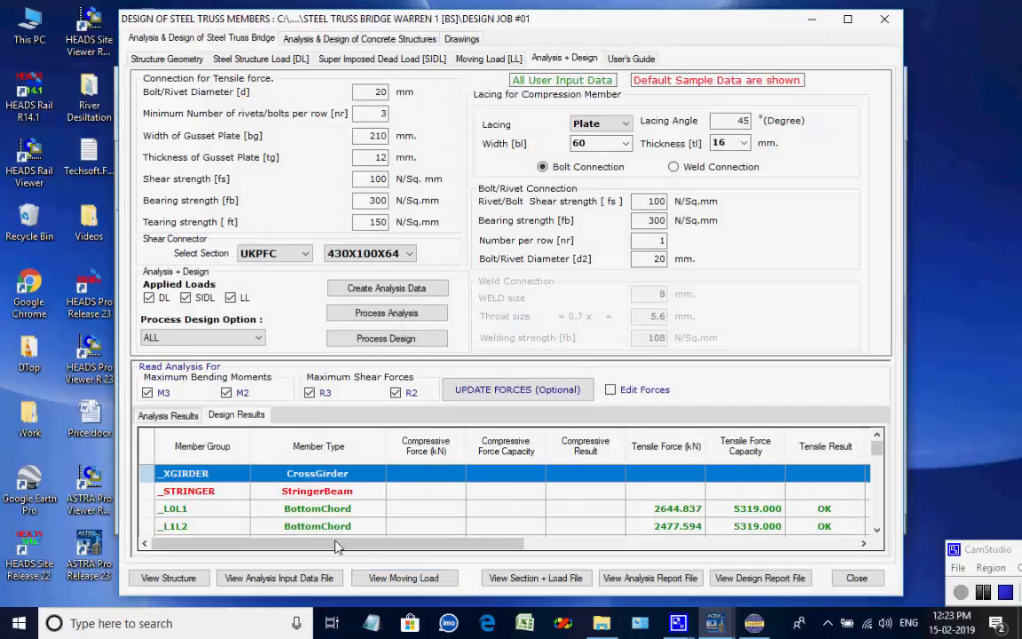
{"action": "left_click", "coordinate": [337, 493]}
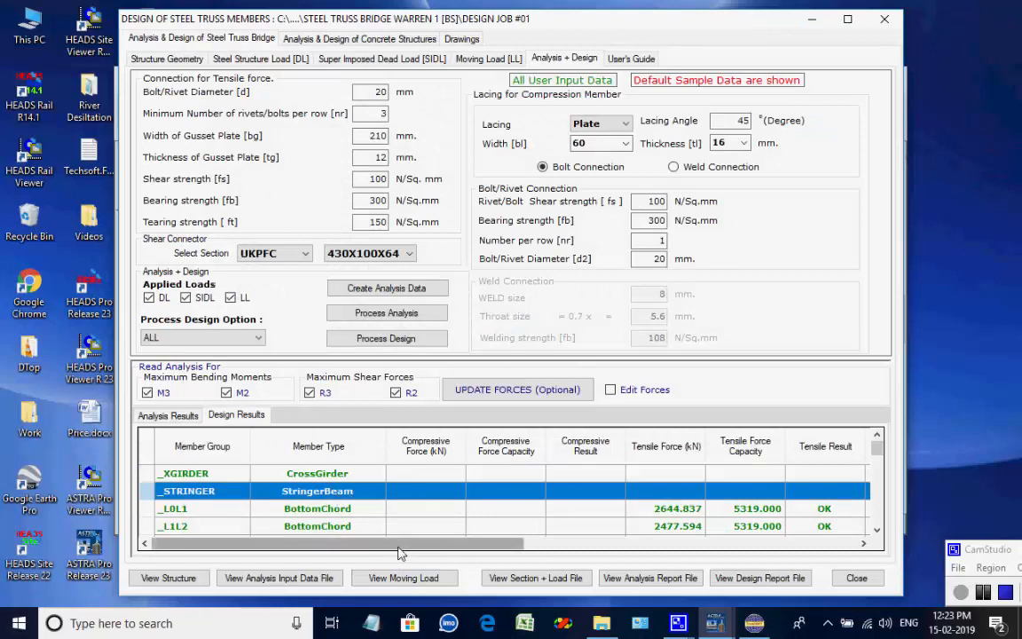
{"action": "left_click_drag", "start_coordinate": [399, 549], "coordinate": [743, 547]}
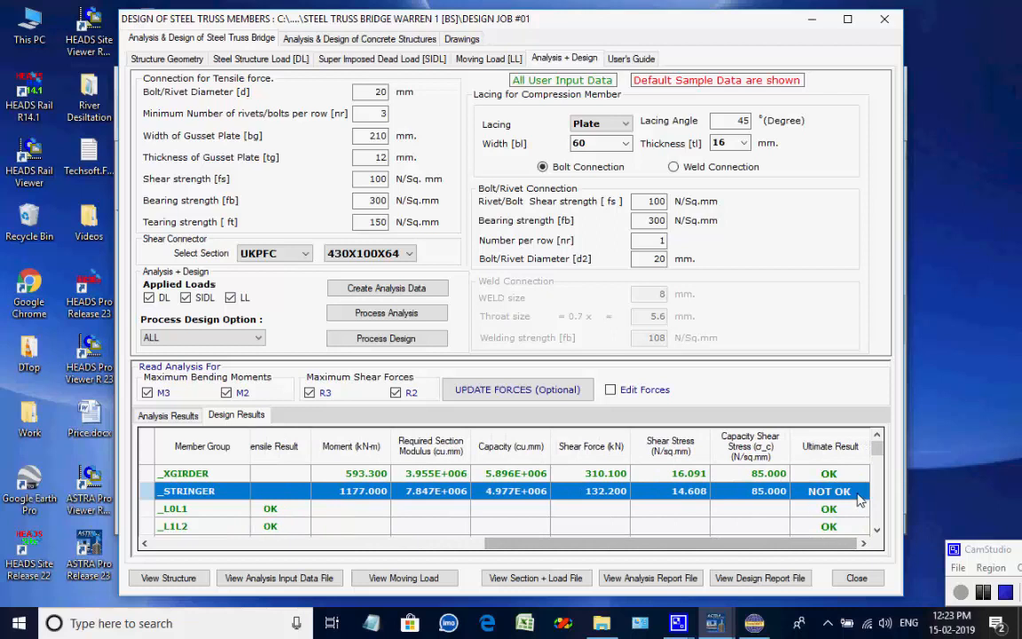
Change the stringer beam group's section to UKB 533X312X272 and update the member sections.
{"action": "left_click_drag", "start_coordinate": [797, 549], "coordinate": [456, 549]}
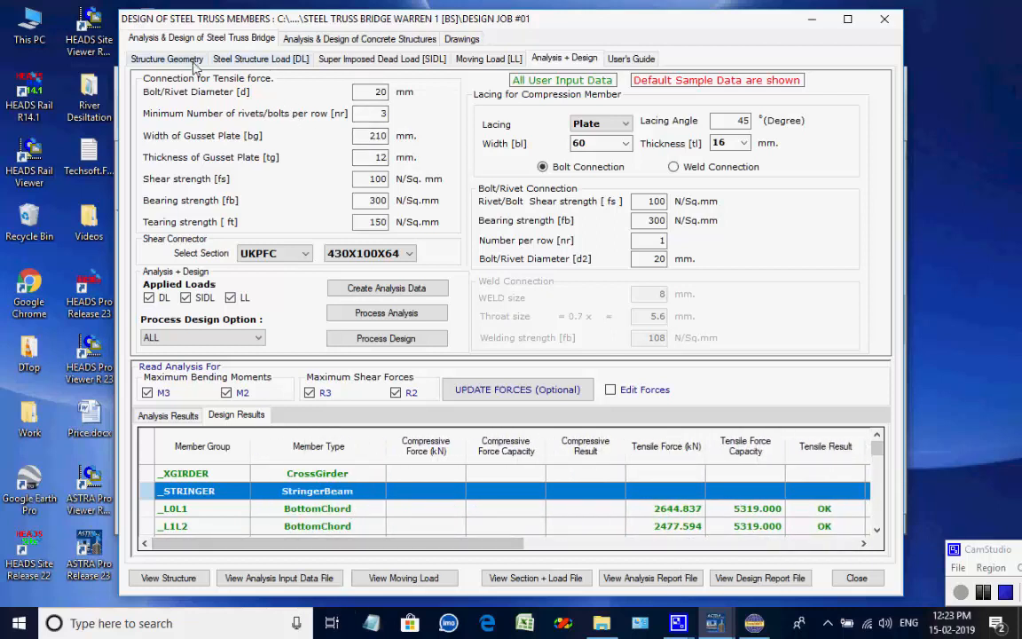
{"action": "left_click", "coordinate": [260, 59]}
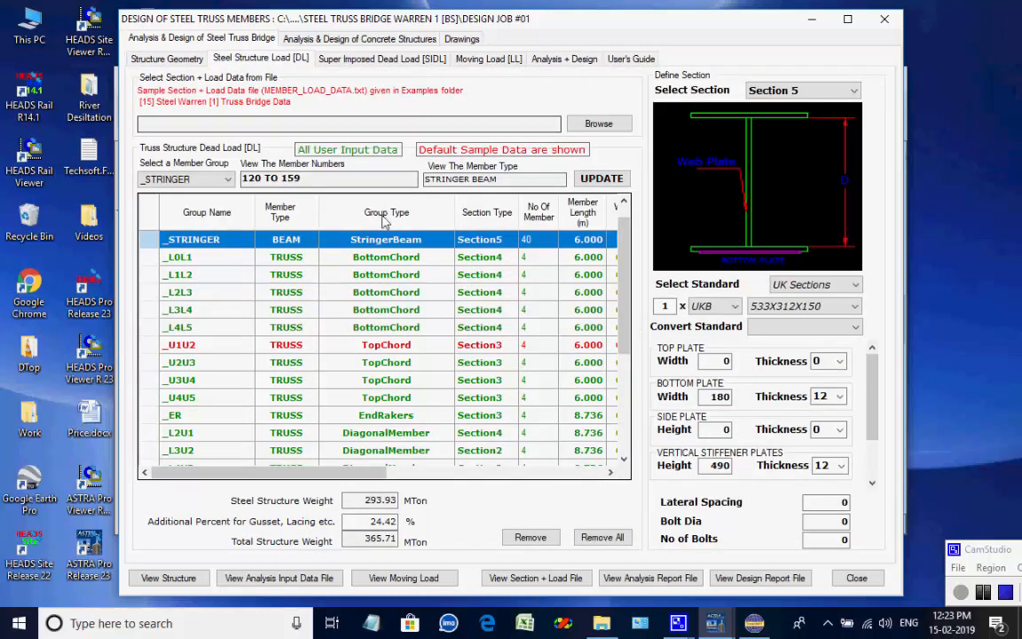
{"action": "left_click", "coordinate": [829, 307]}
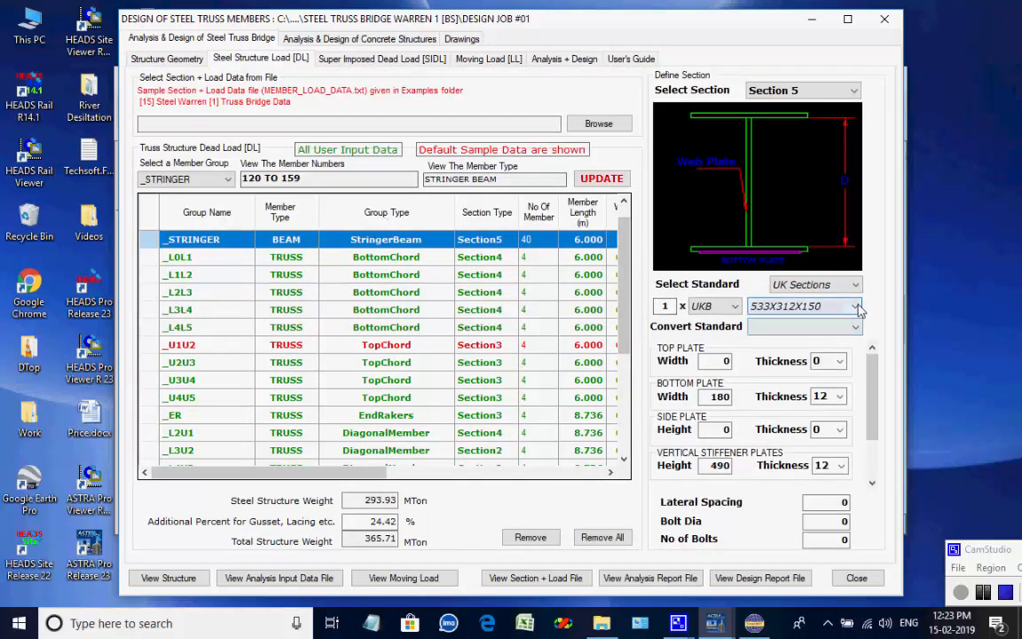
{"action": "left_click_drag", "start_coordinate": [865, 195], "coordinate": [859, 115]}
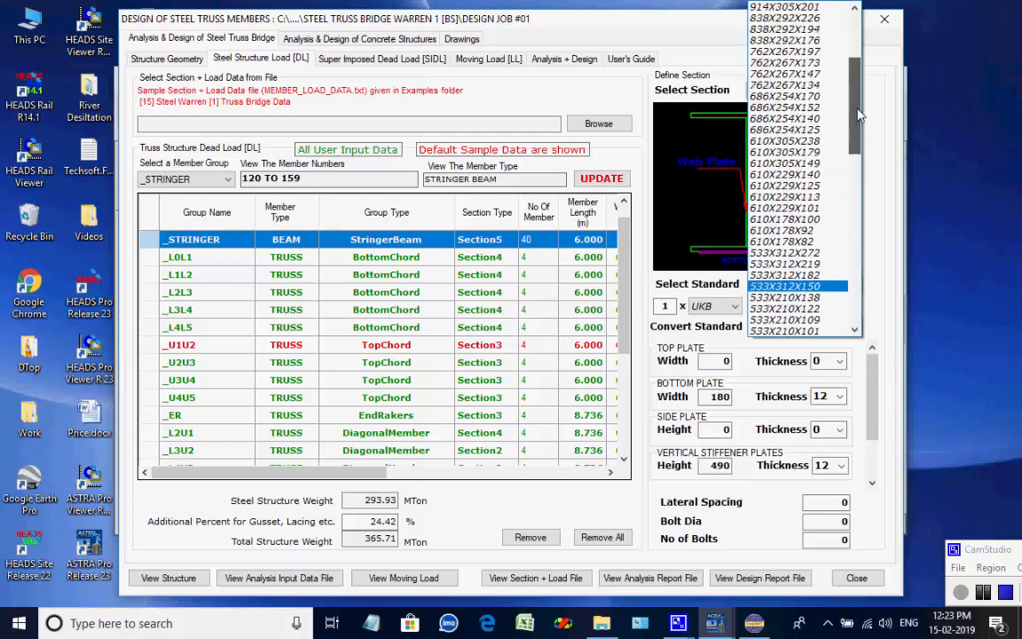
{"action": "left_click", "coordinate": [825, 253]}
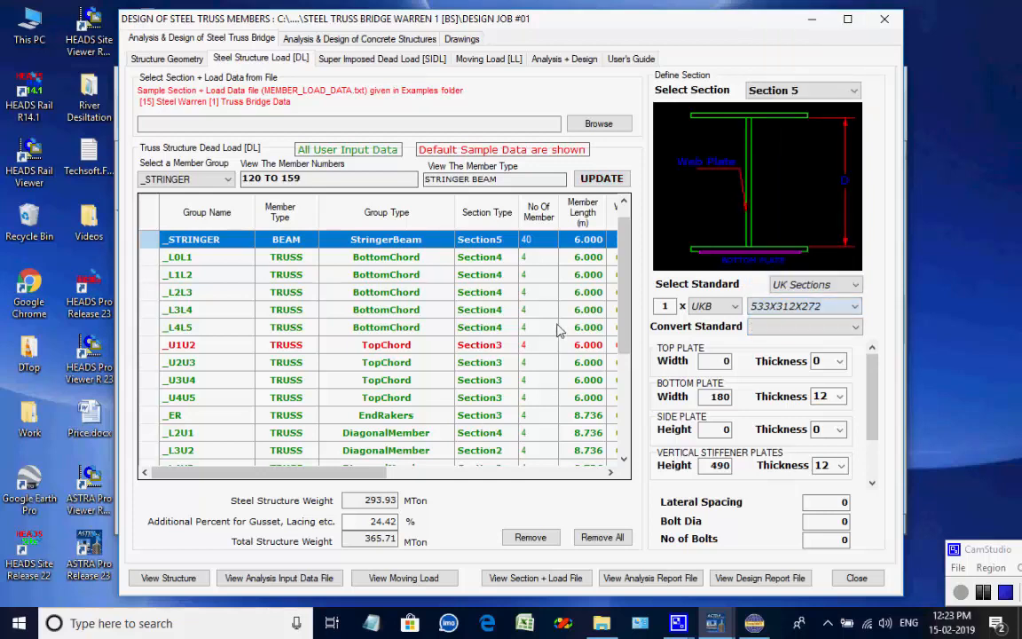
{"action": "left_click", "coordinate": [601, 180]}
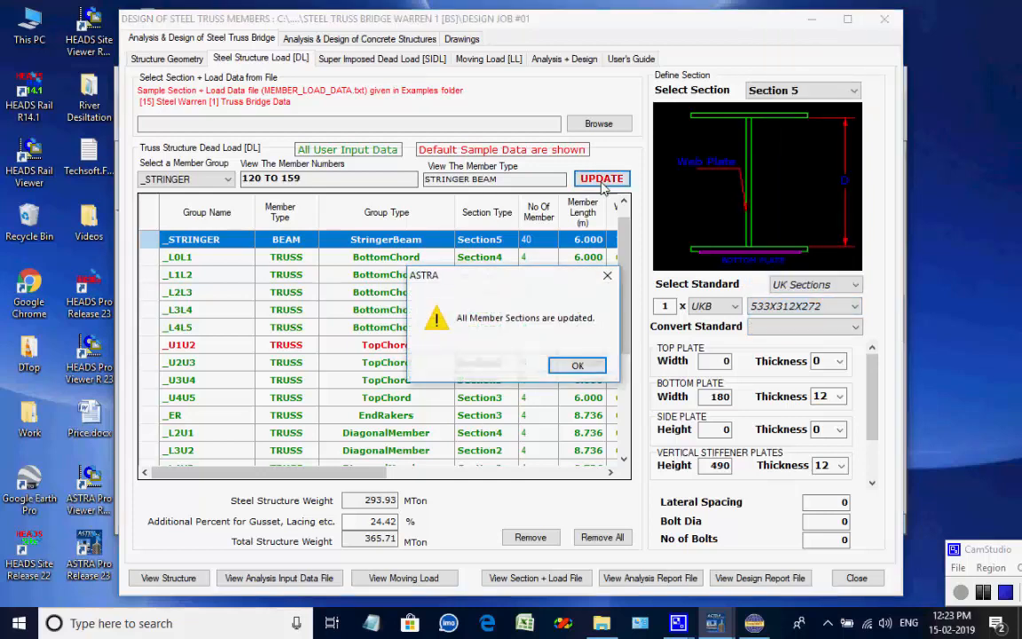
{"action": "left_click", "coordinate": [520, 328]}
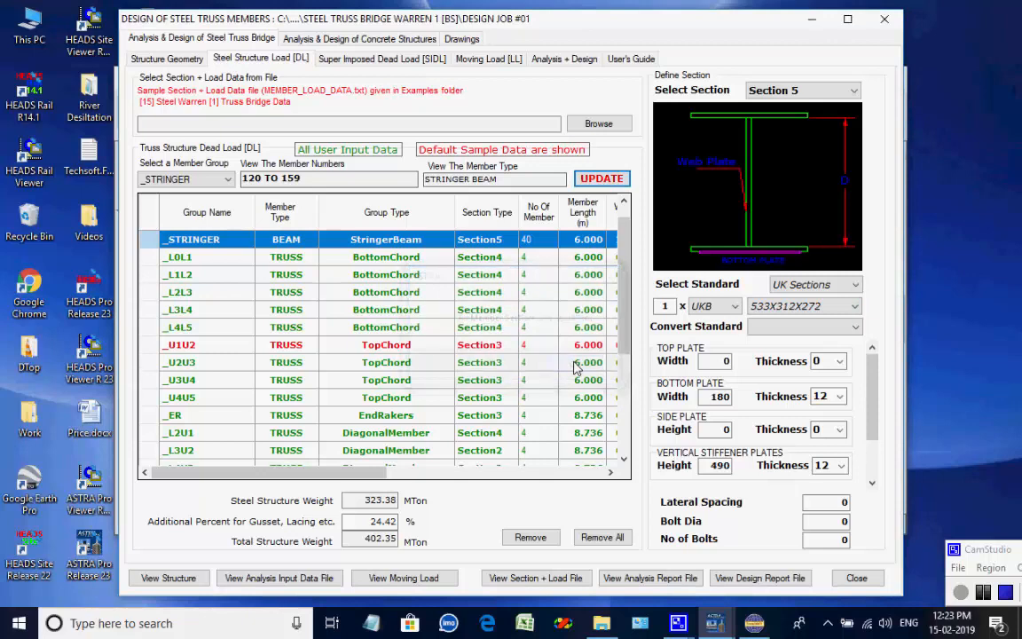
Recreate the analysis data and rerun the analysis with the heavier stringer section.
{"action": "left_click", "coordinate": [566, 60]}
{"action": "left_click", "coordinate": [404, 290]}
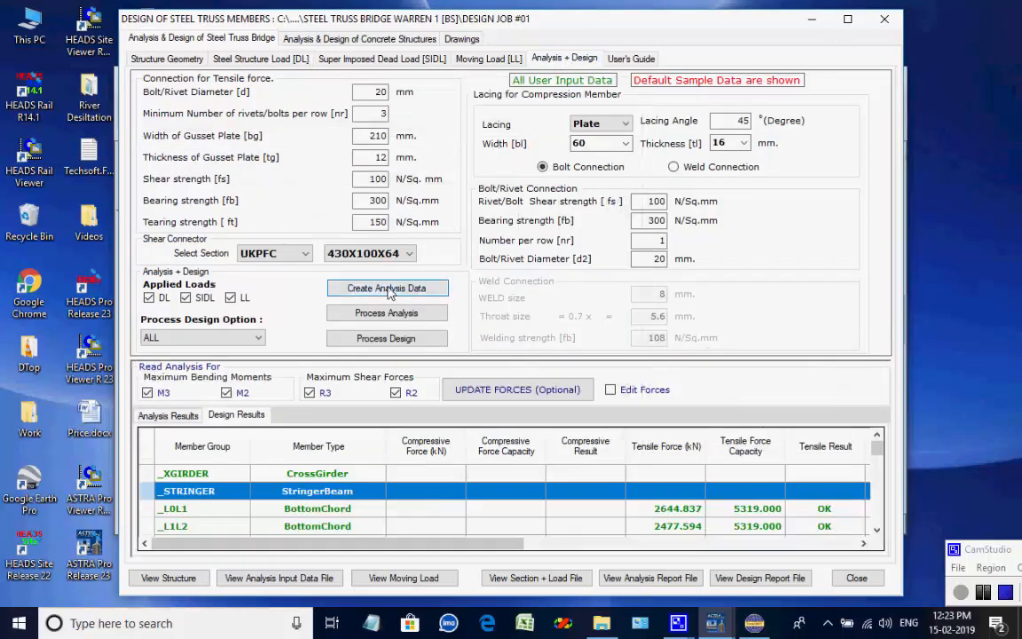
{"action": "left_click", "coordinate": [614, 372]}
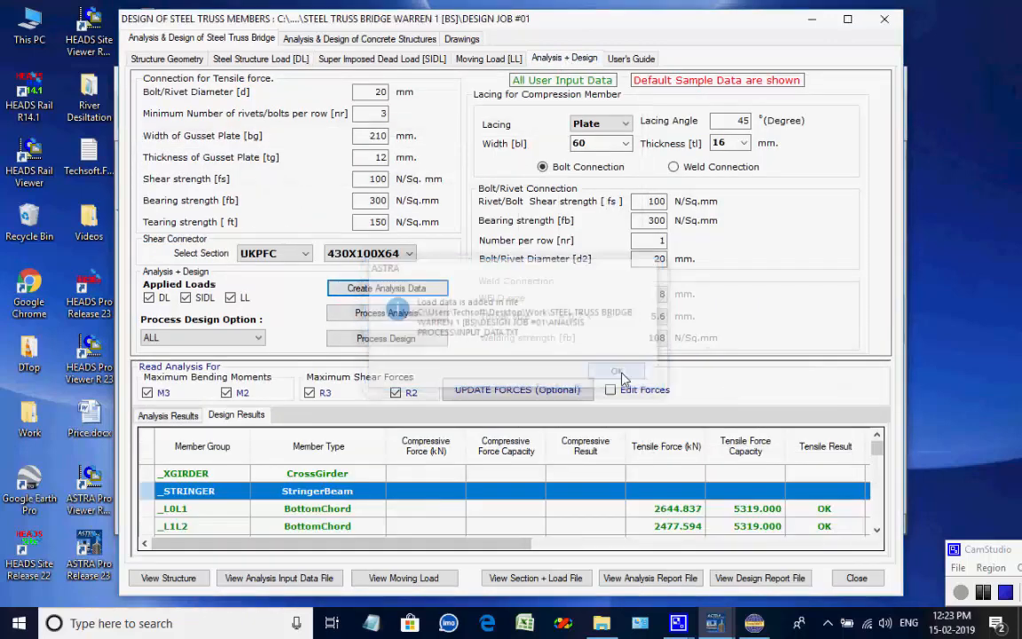
{"action": "left_click", "coordinate": [412, 315]}
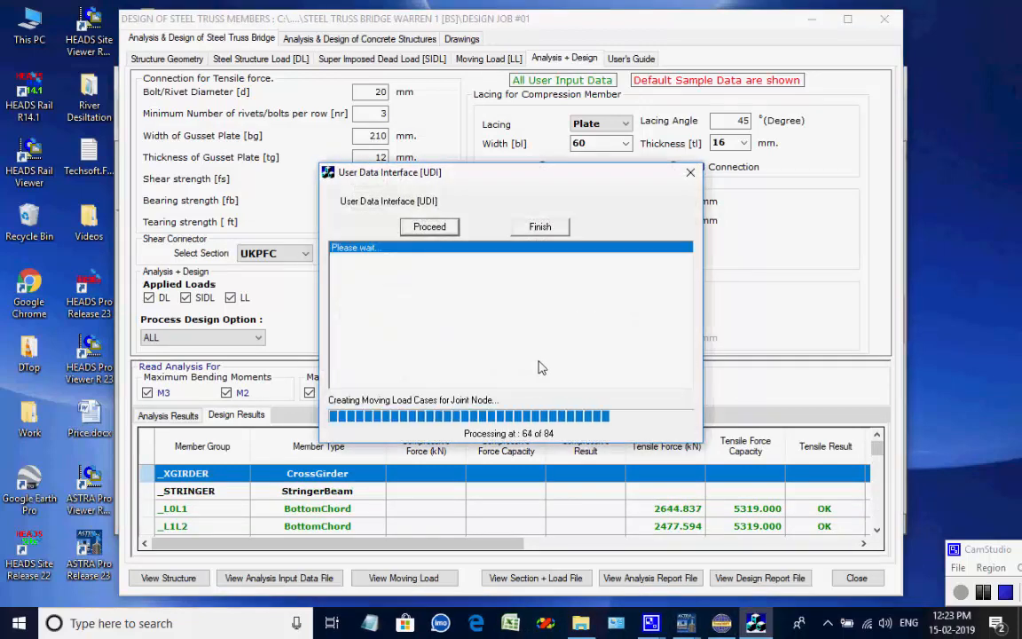
{"action": "left_click", "coordinate": [625, 367]}
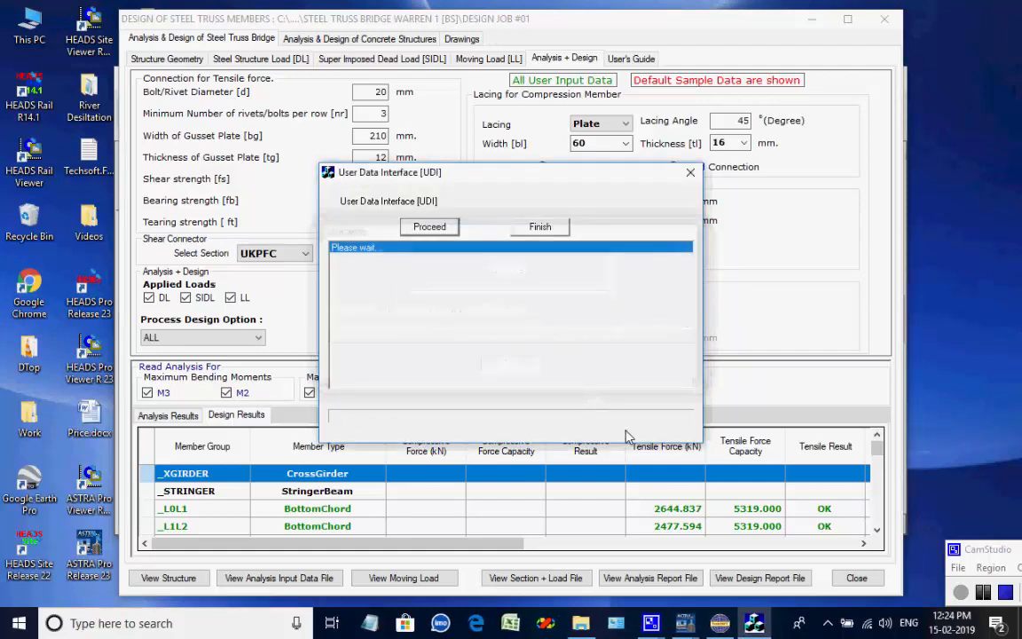
{"action": "left_click", "coordinate": [983, 592]}
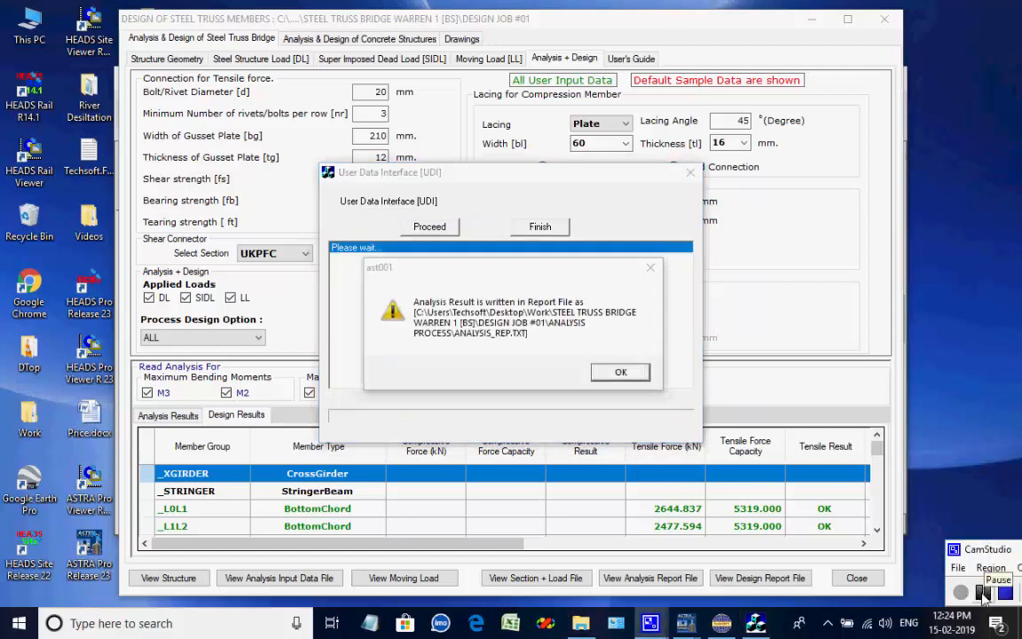
{"action": "left_click", "coordinate": [624, 373]}
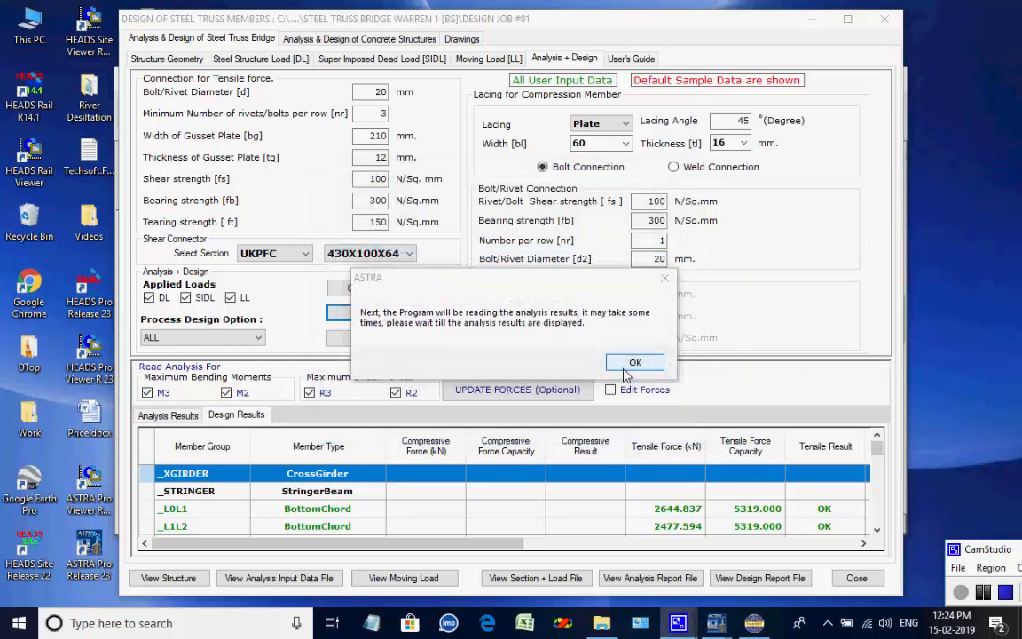
{"action": "left_click", "coordinate": [642, 361]}
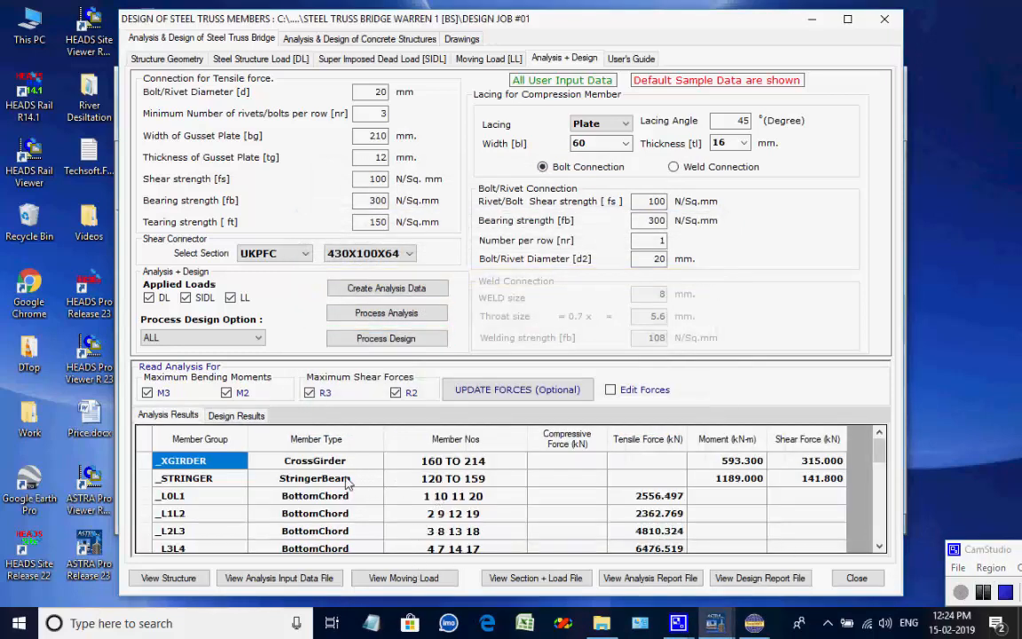
Review the stringer's forces in the analysis results and compare them with the design results table.
{"action": "left_click", "coordinate": [315, 479]}
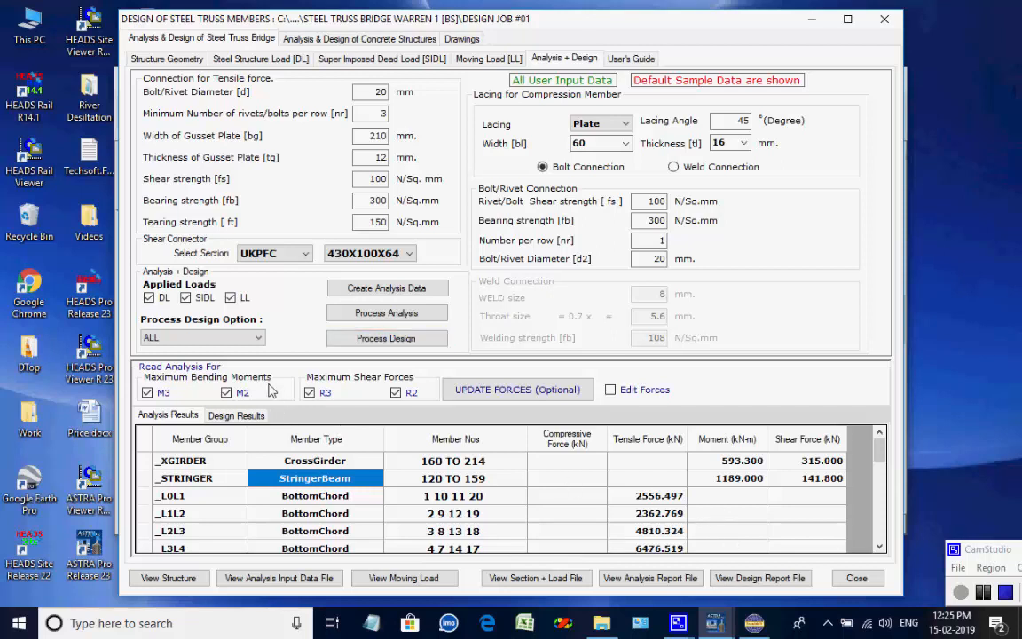
{"action": "left_click", "coordinate": [223, 417]}
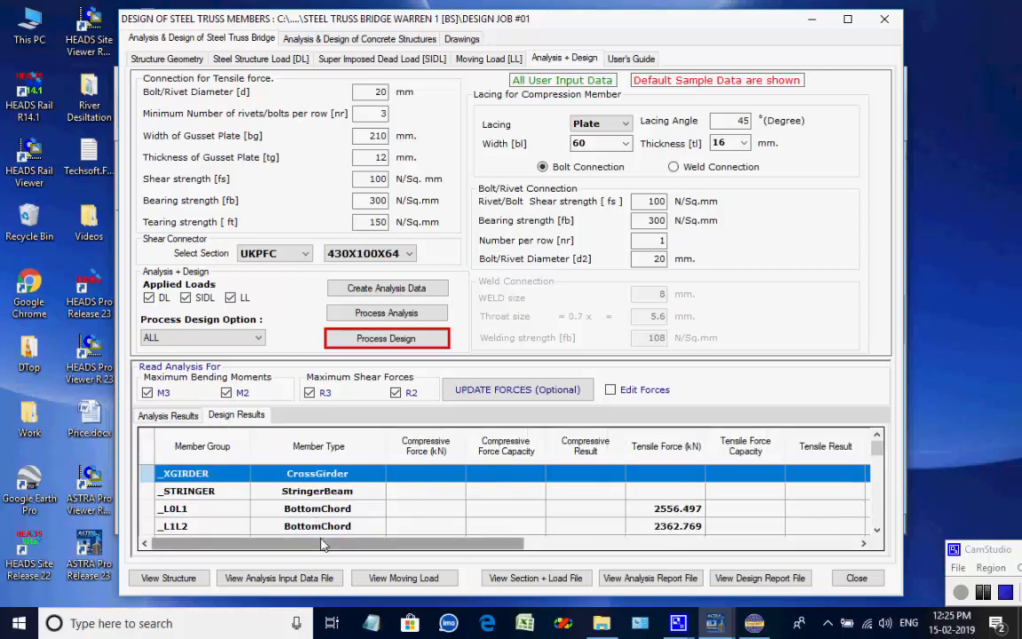
{"action": "left_click_drag", "start_coordinate": [319, 543], "coordinate": [116, 558]}
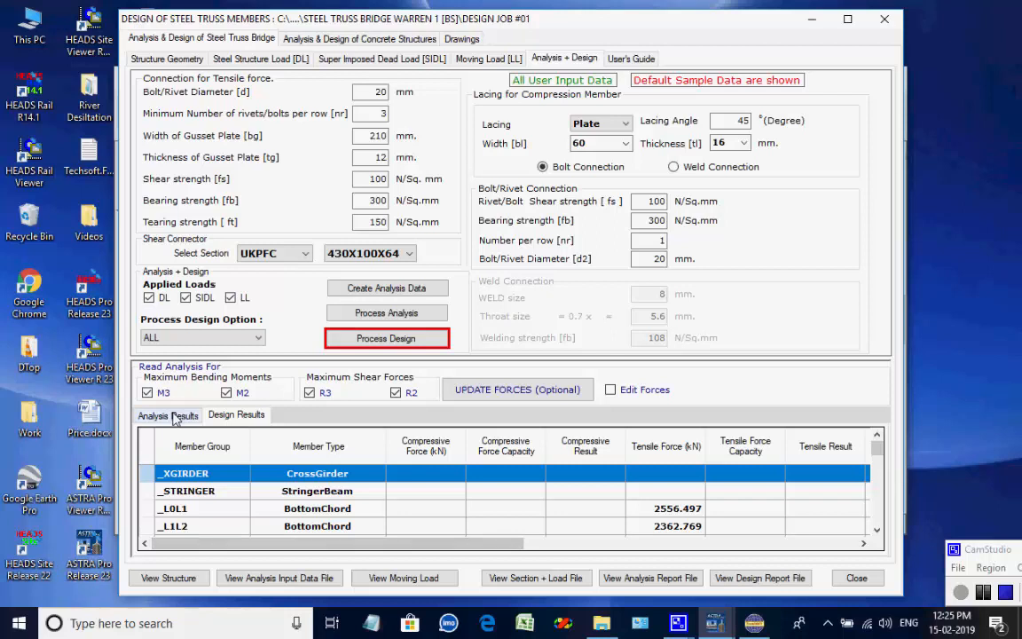
{"action": "left_click", "coordinate": [173, 414]}
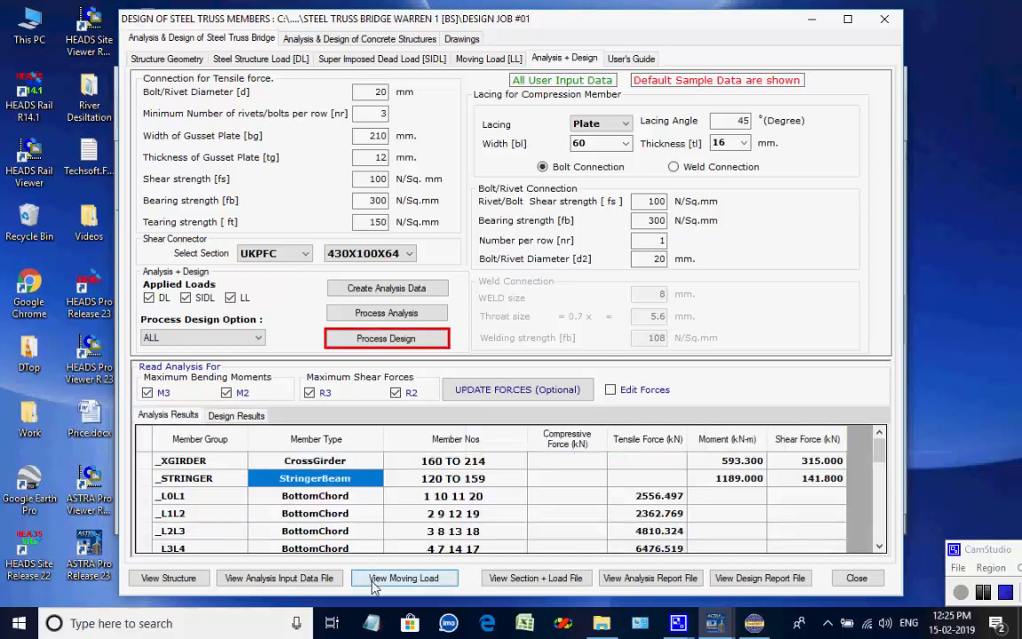
{"action": "left_click", "coordinate": [246, 418]}
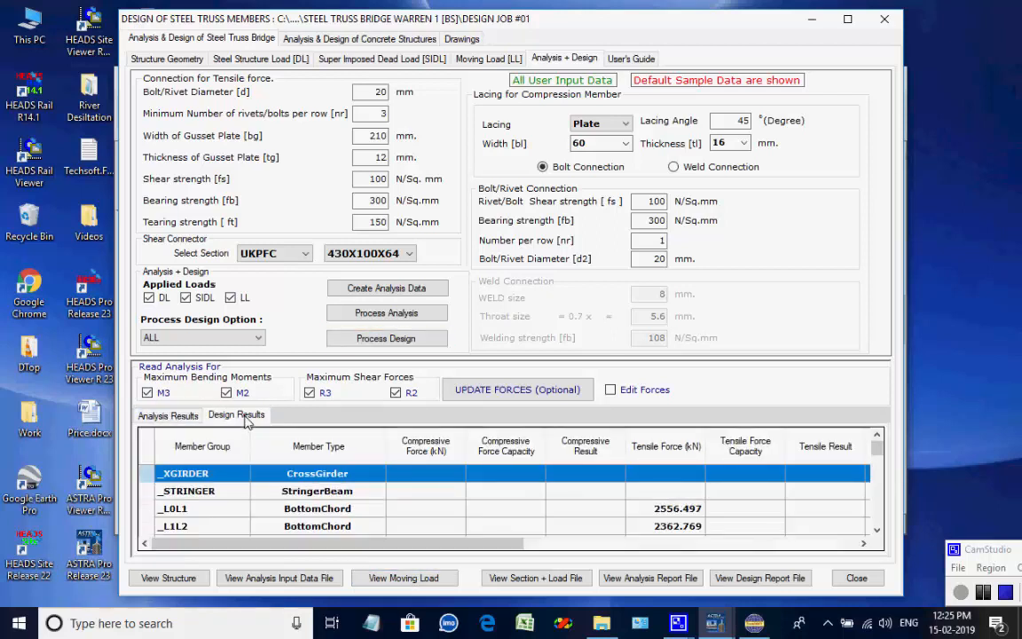
{"action": "left_click_drag", "start_coordinate": [353, 550], "coordinate": [306, 585]}
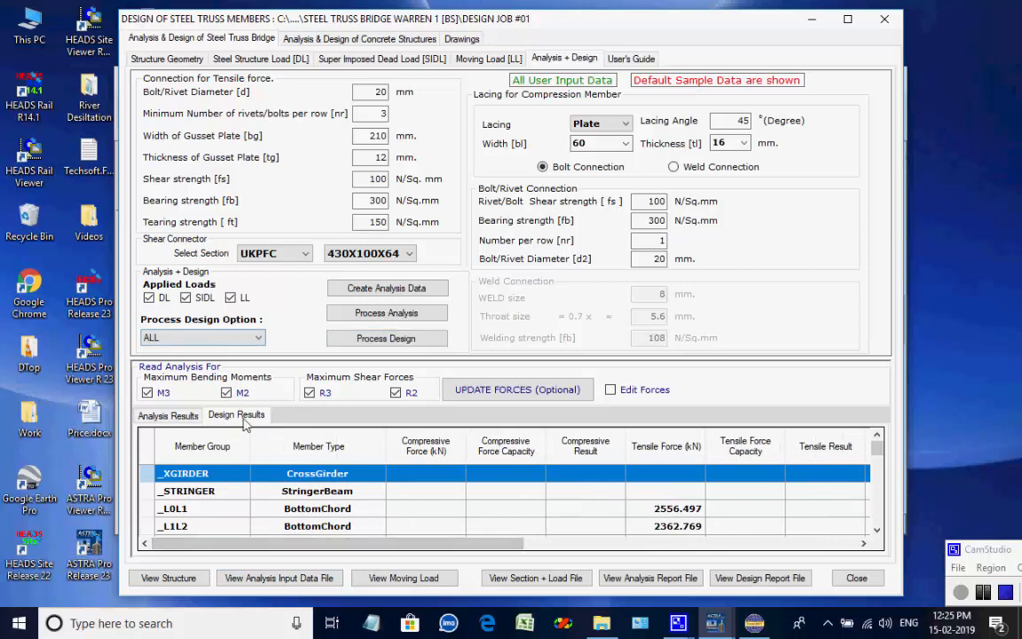
{"action": "left_click", "coordinate": [177, 419]}
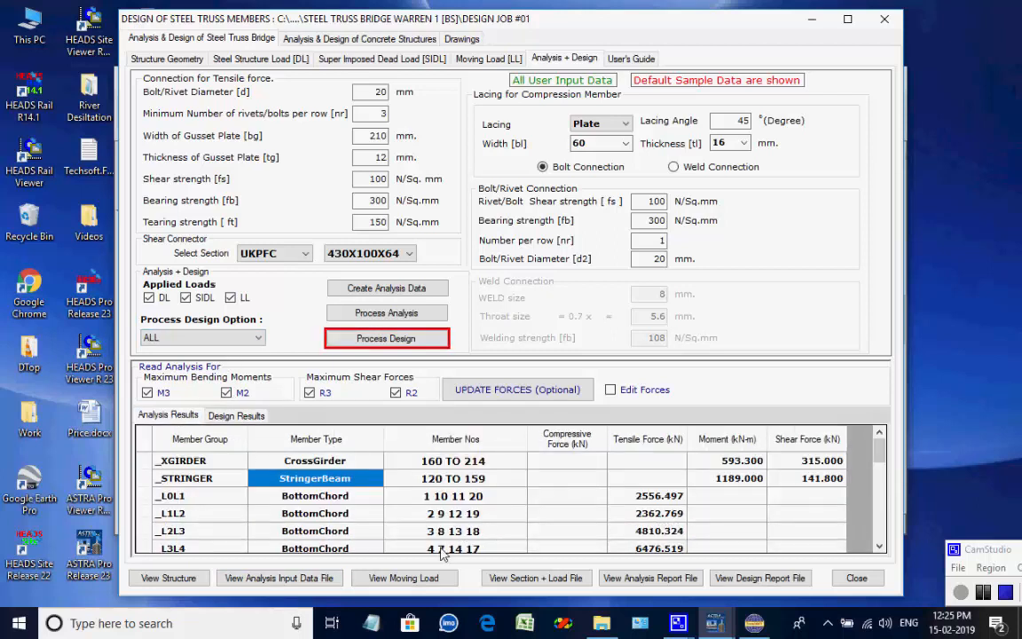
{"action": "scroll", "coordinate": [440, 550], "scroll_direction": "down", "scroll_amount": 2}
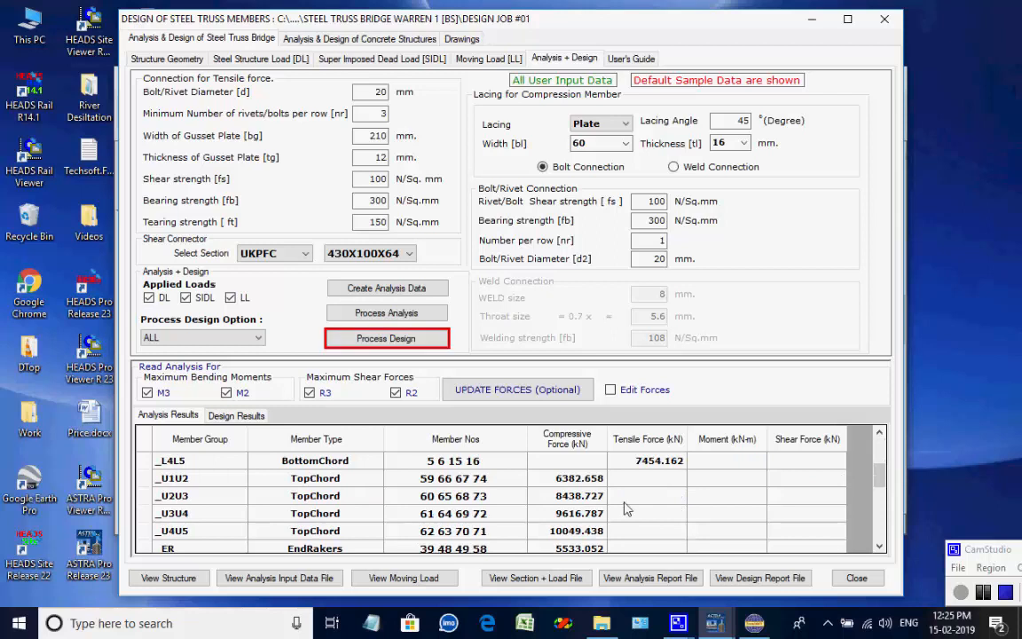
{"action": "scroll", "coordinate": [627, 501], "scroll_direction": "up", "scroll_amount": 2}
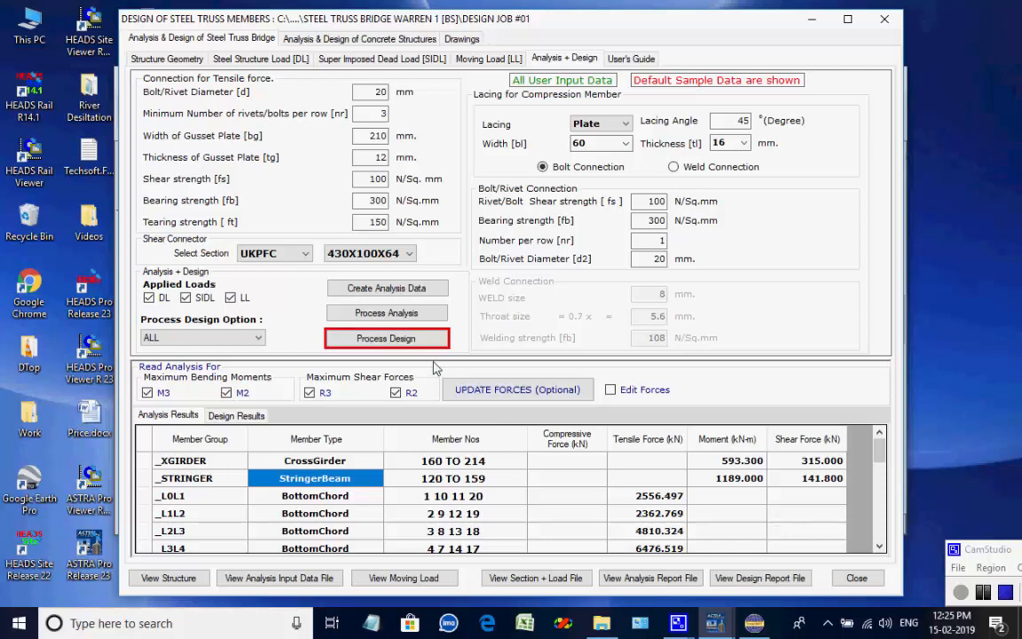
Process the member design again, overwriting and opening the design report, then check the stringer's ultimate result.
{"action": "left_click", "coordinate": [414, 344]}
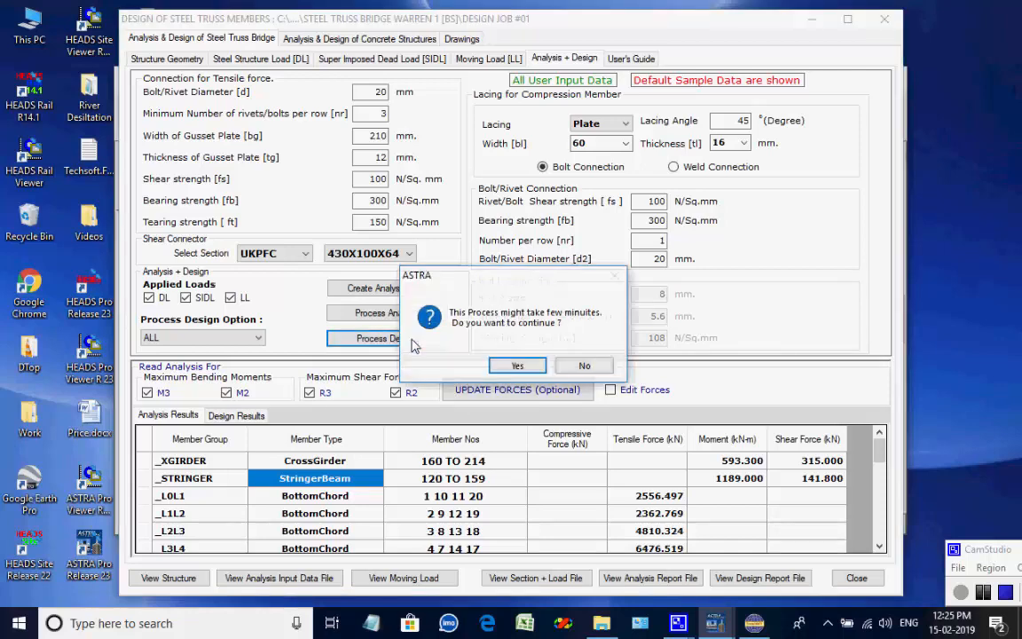
{"action": "left_click", "coordinate": [498, 371]}
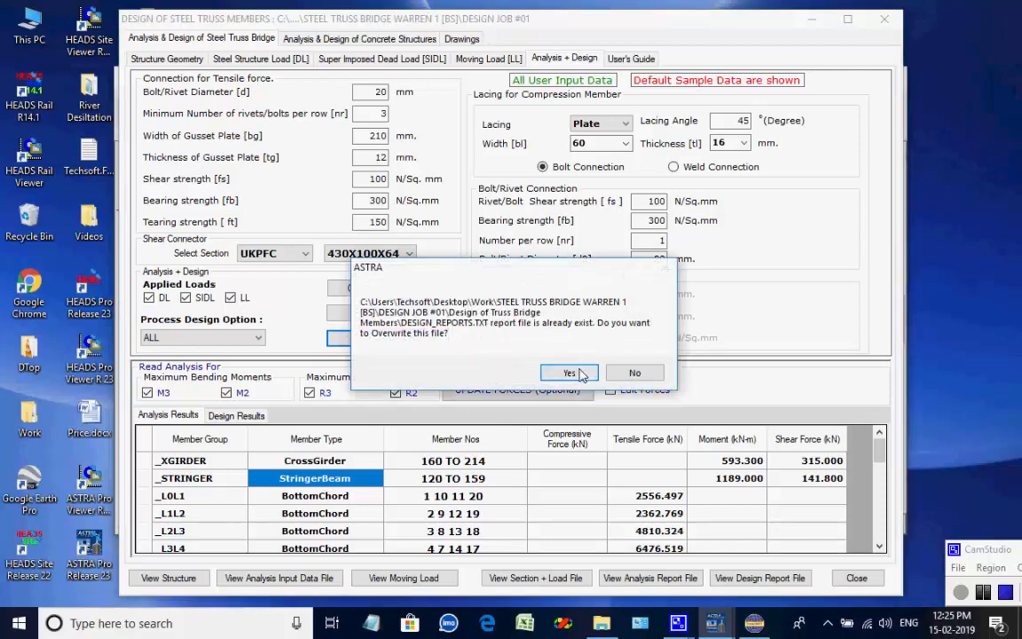
{"action": "left_click", "coordinate": [578, 371]}
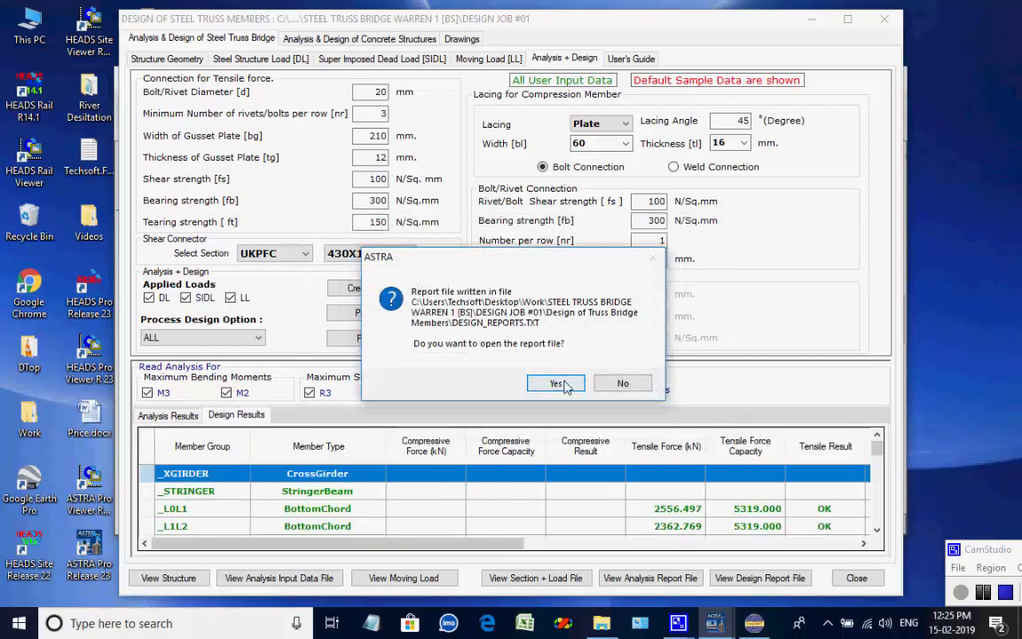
{"action": "left_click", "coordinate": [562, 381]}
{"action": "left_click", "coordinate": [1003, 9]}
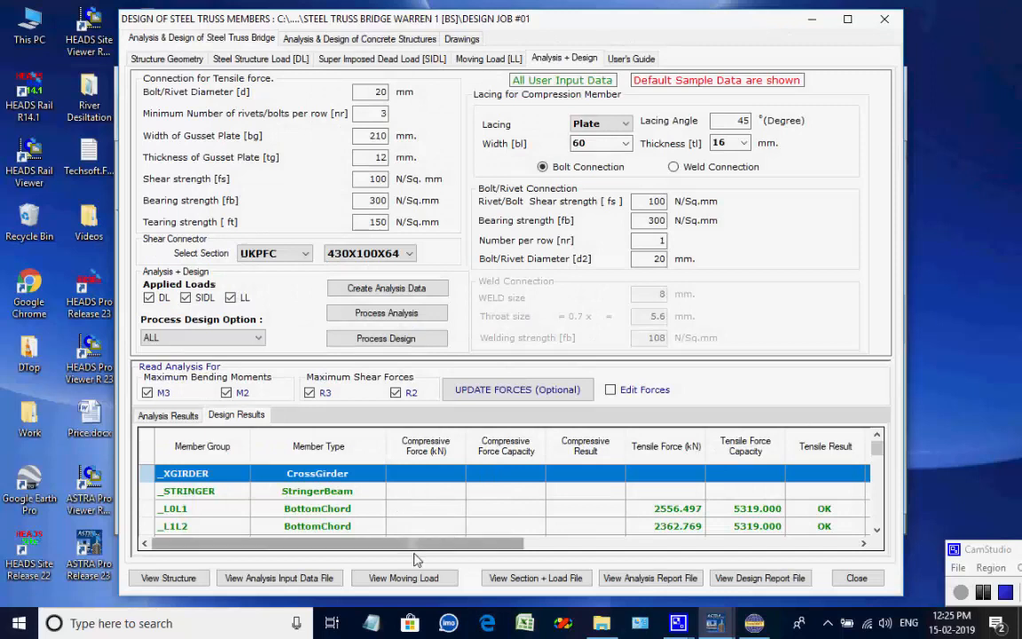
{"action": "left_click_drag", "start_coordinate": [419, 549], "coordinate": [796, 552]}
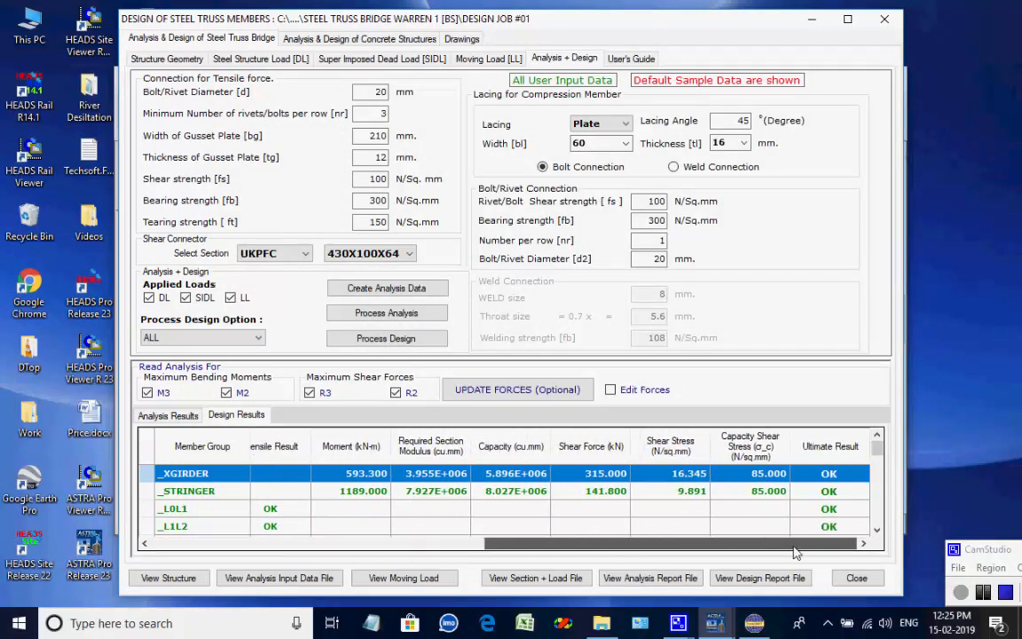
Process the dead load and live load data for the concrete structures, running the total load analysis first.
{"action": "left_click", "coordinate": [335, 40]}
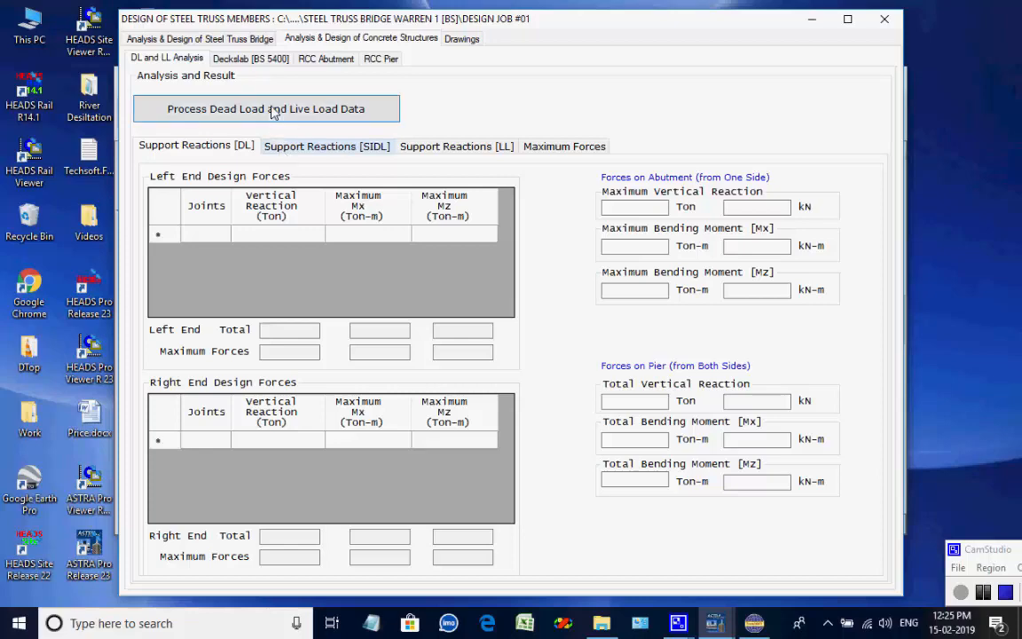
{"action": "left_click", "coordinate": [271, 113]}
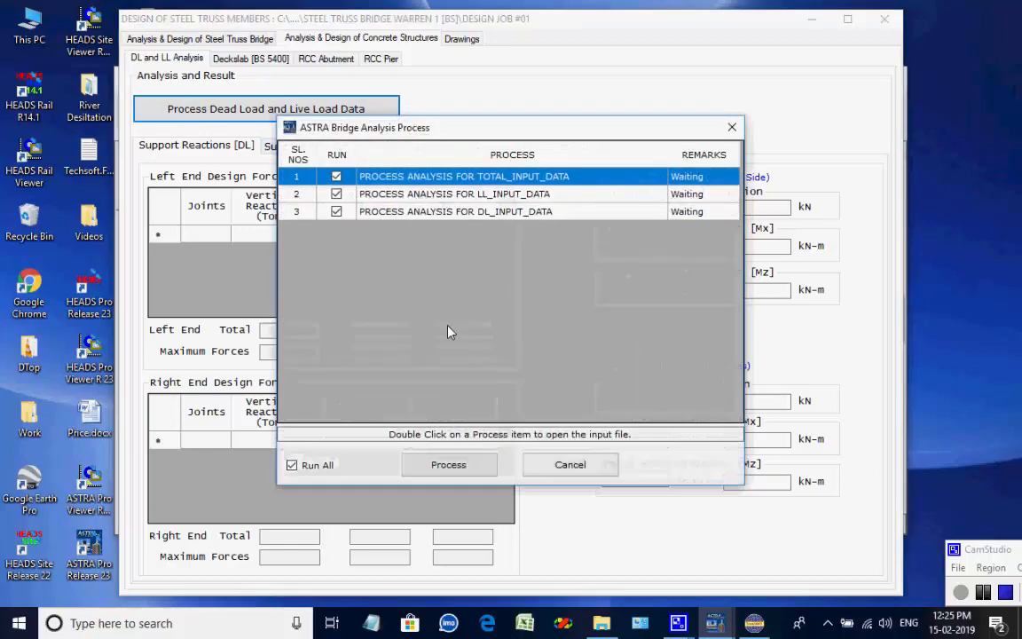
{"action": "left_click", "coordinate": [449, 464]}
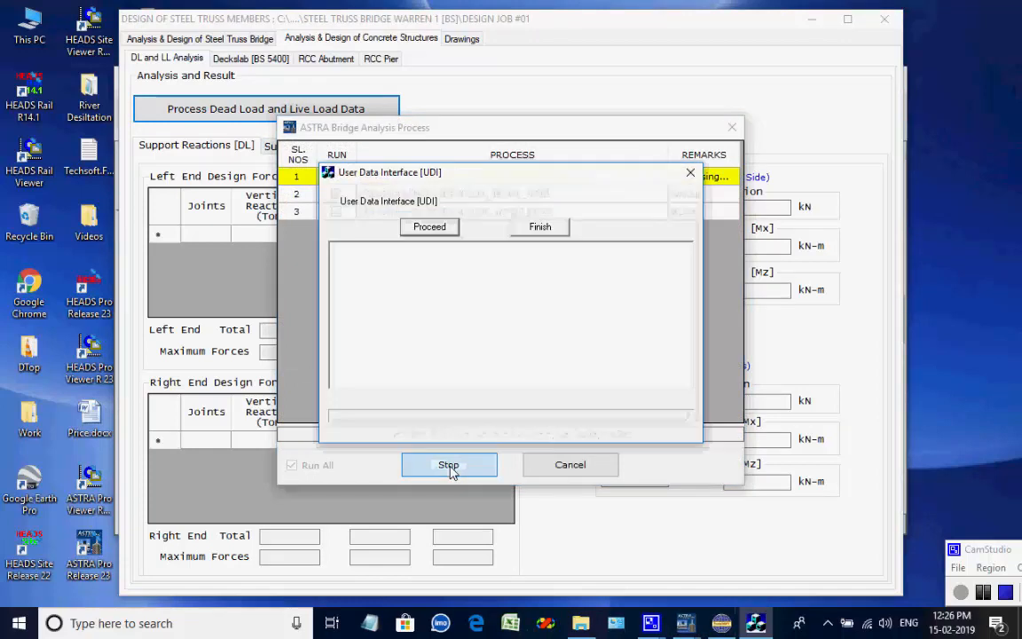
{"action": "left_click", "coordinate": [431, 228]}
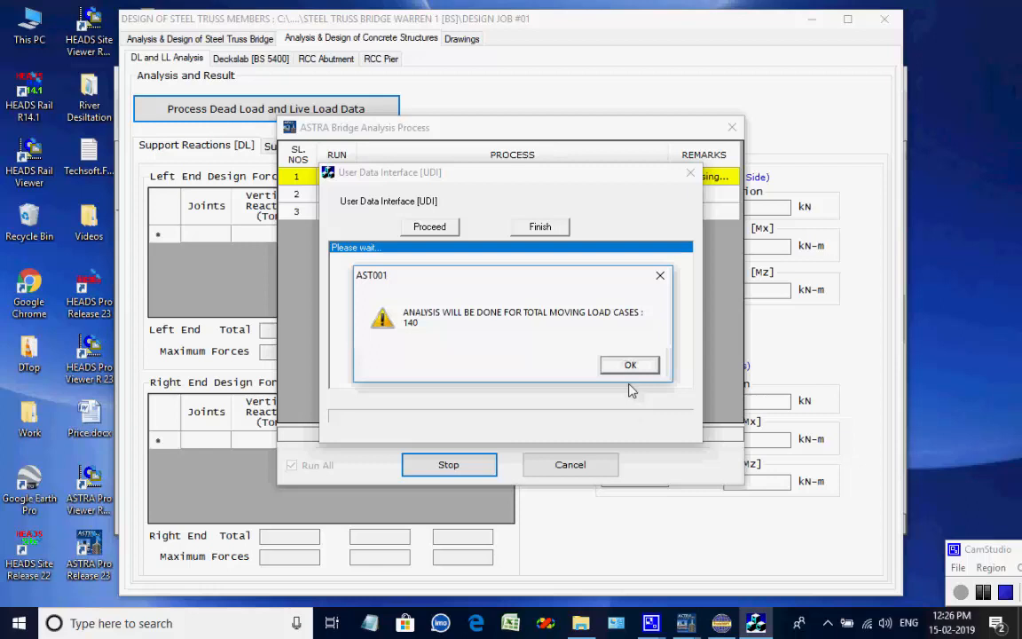
{"action": "left_click", "coordinate": [632, 367]}
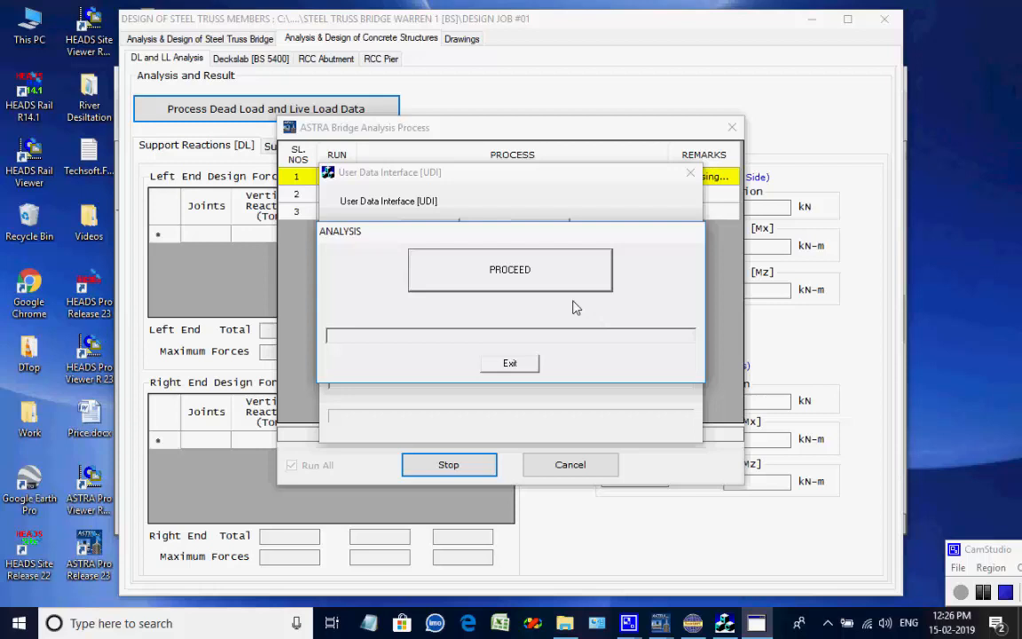
{"action": "left_click", "coordinate": [551, 287]}
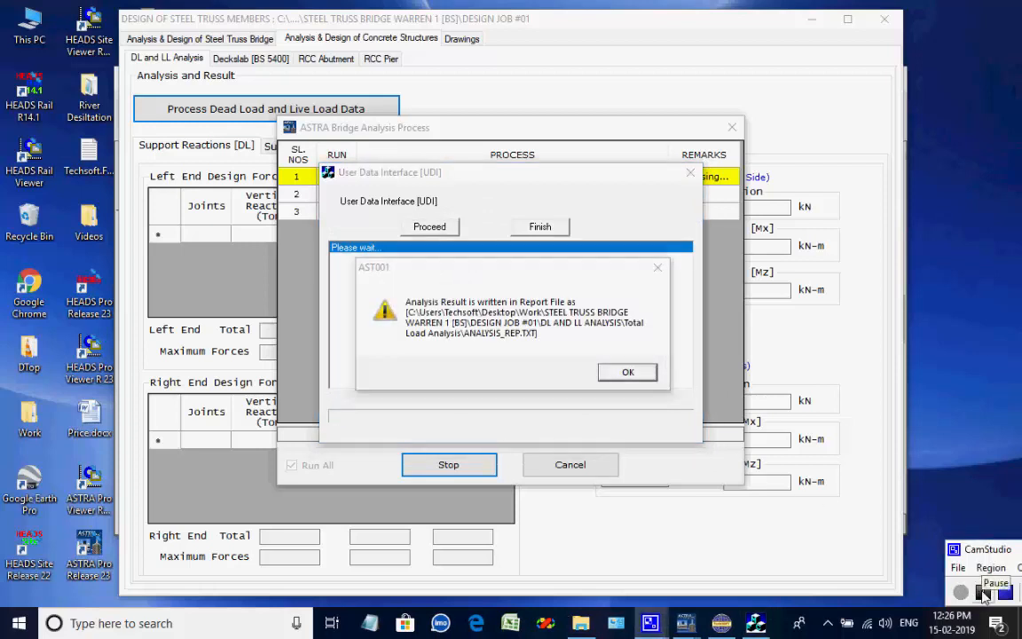
{"action": "left_click", "coordinate": [627, 371]}
Continue the batch by running the live load and dead load analyses to obtain support reactions.
{"action": "left_click", "coordinate": [436, 227]}
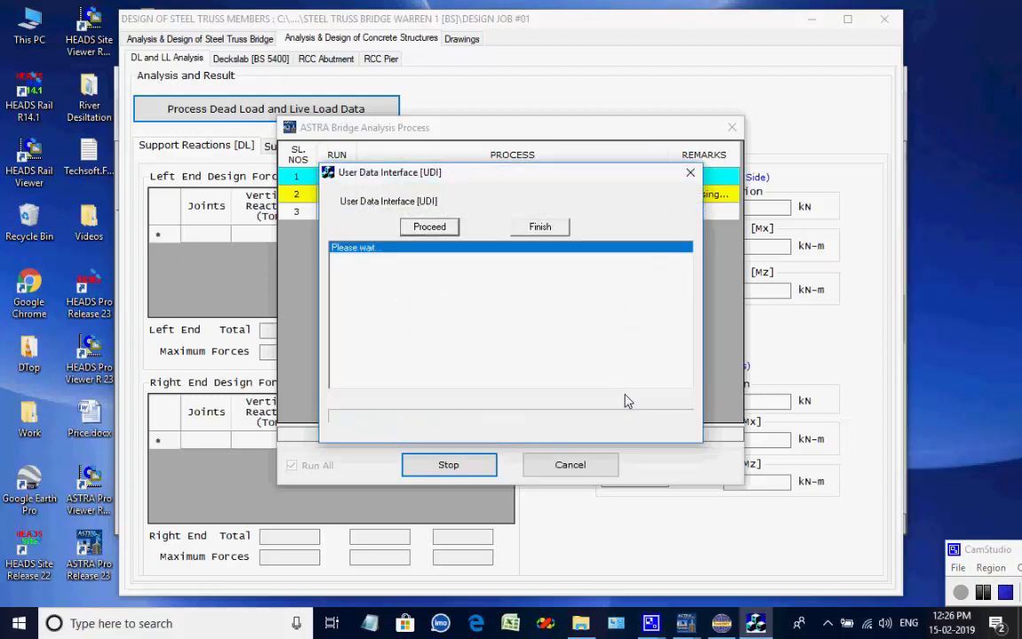
{"action": "left_click", "coordinate": [629, 367]}
{"action": "left_click", "coordinate": [498, 266]}
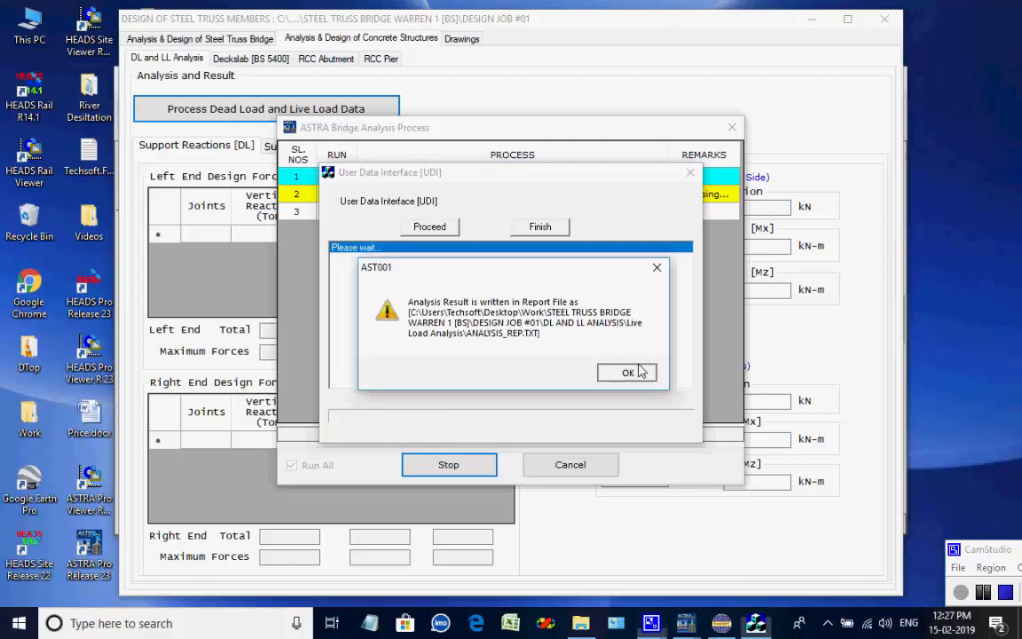
{"action": "left_click", "coordinate": [629, 372]}
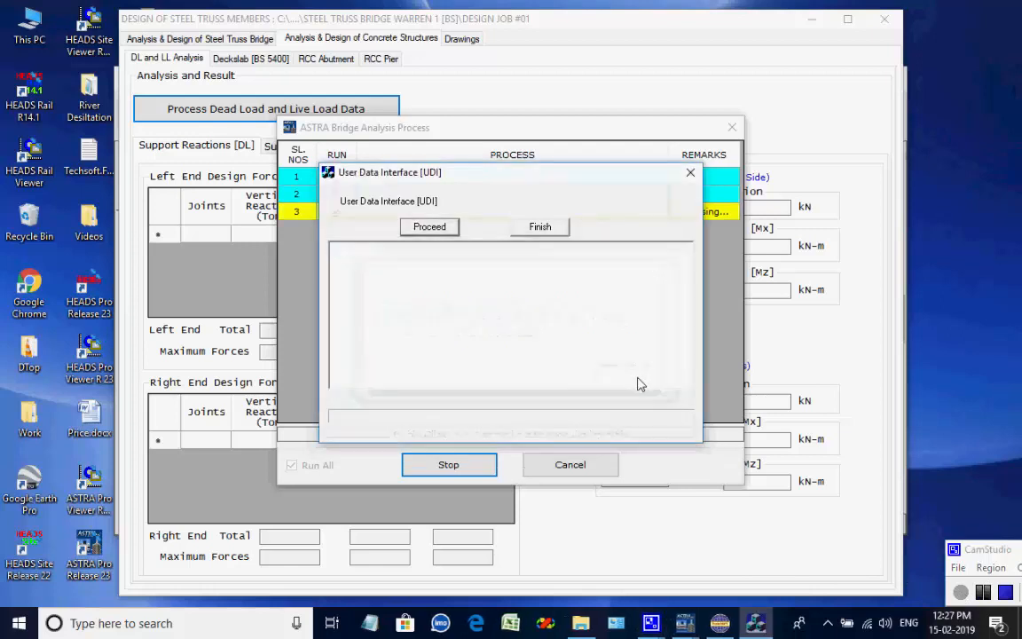
{"action": "left_click", "coordinate": [452, 227]}
{"action": "left_click", "coordinate": [599, 370]}
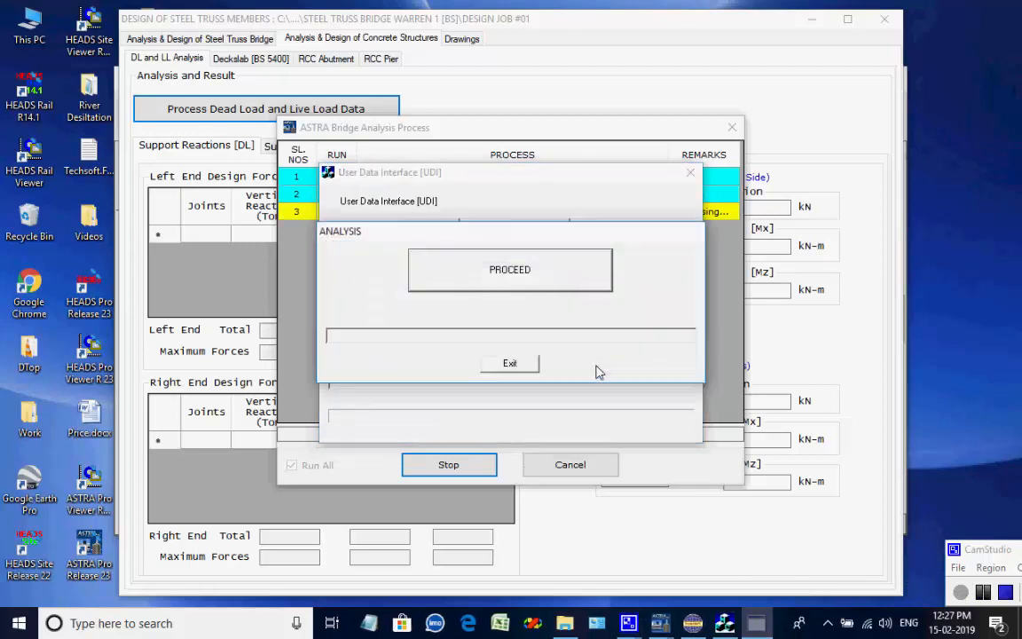
{"action": "left_click", "coordinate": [540, 282]}
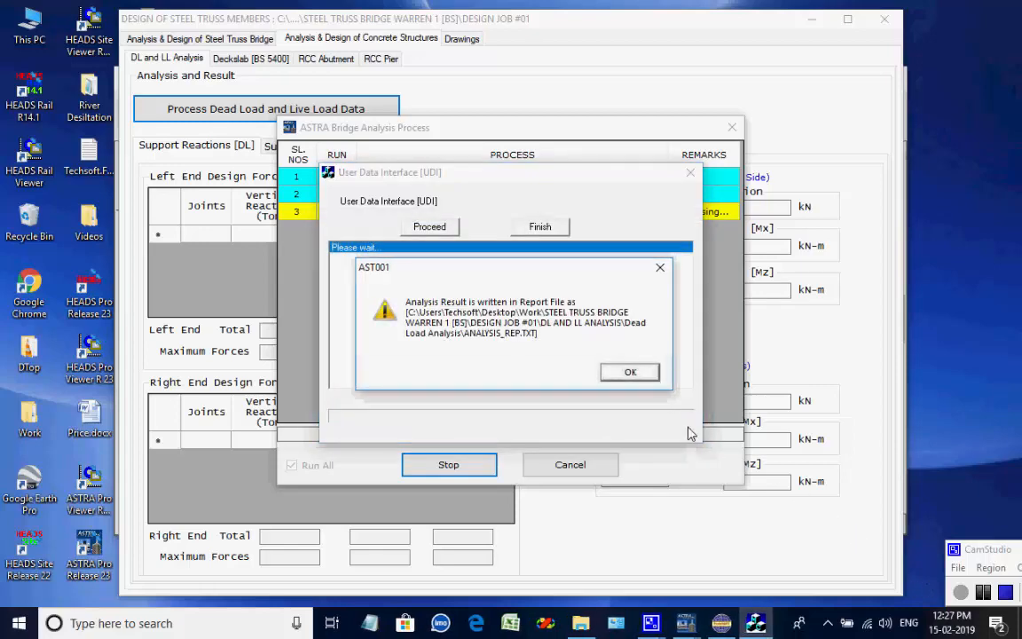
{"action": "left_click", "coordinate": [631, 372]}
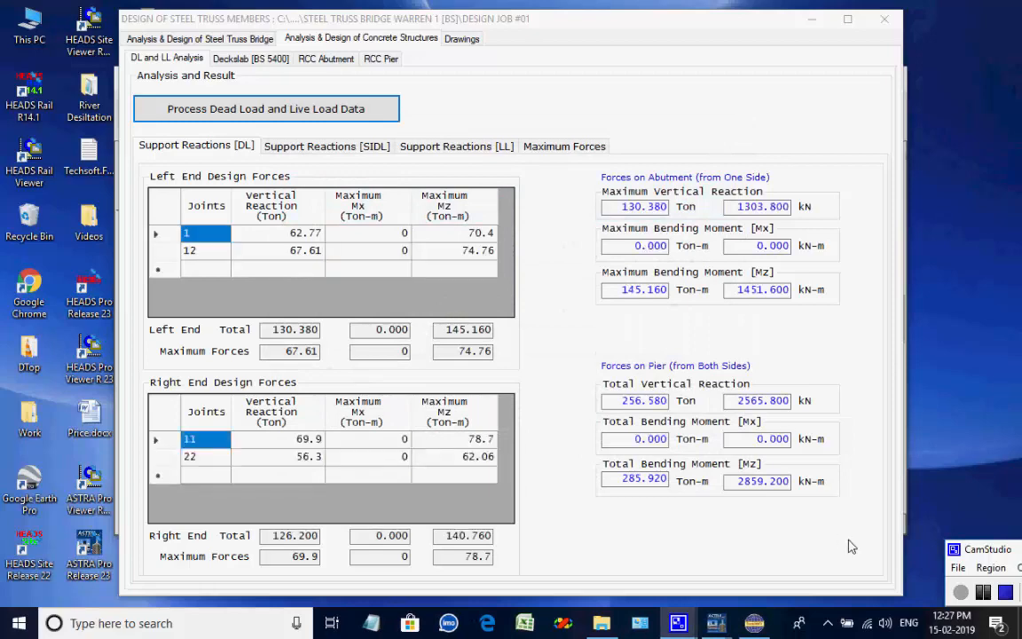
Run the deck slab analysis to BS 5400 with the current design data.
{"action": "left_click", "coordinate": [253, 60]}
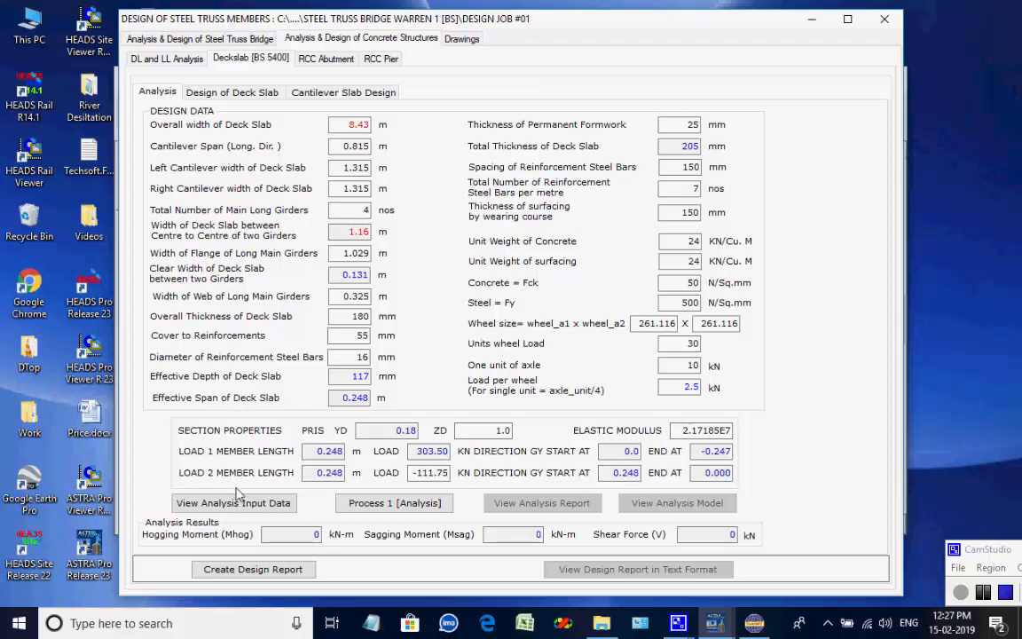
{"action": "left_click", "coordinate": [359, 499]}
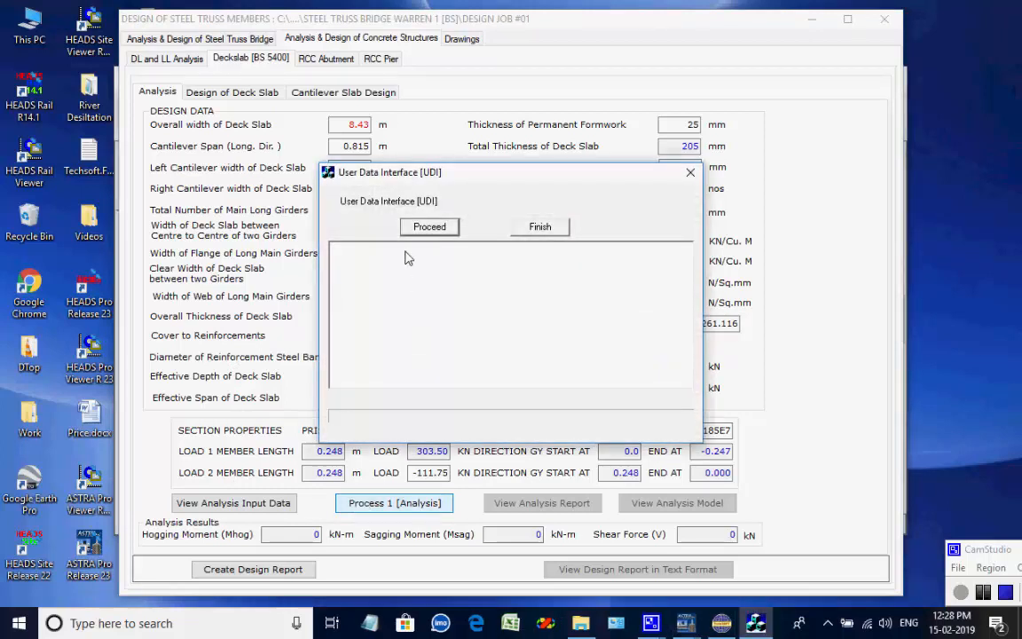
{"action": "left_click", "coordinate": [424, 226]}
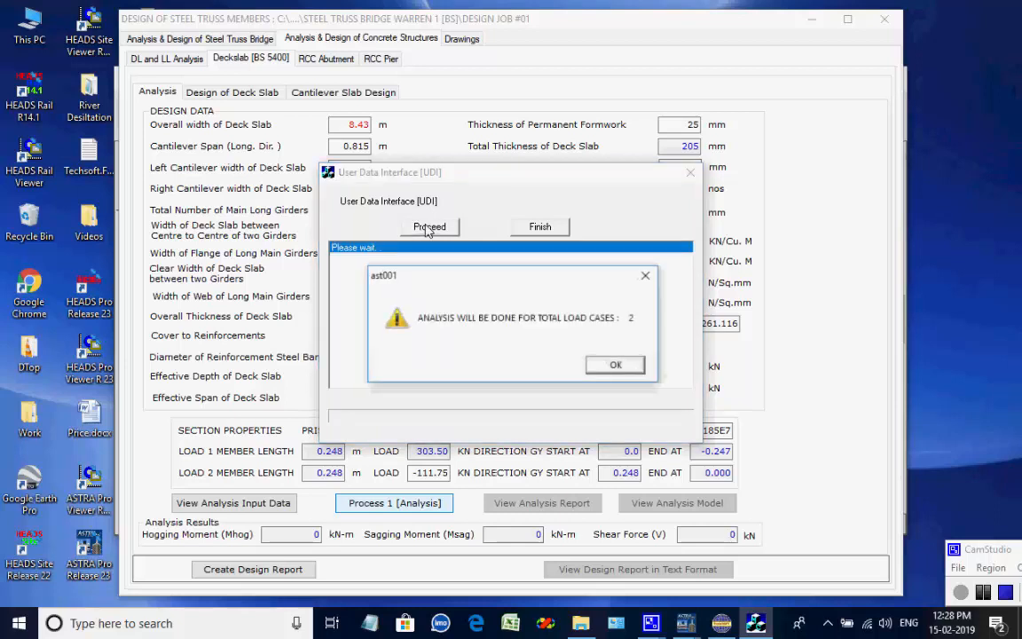
{"action": "left_click", "coordinate": [610, 365]}
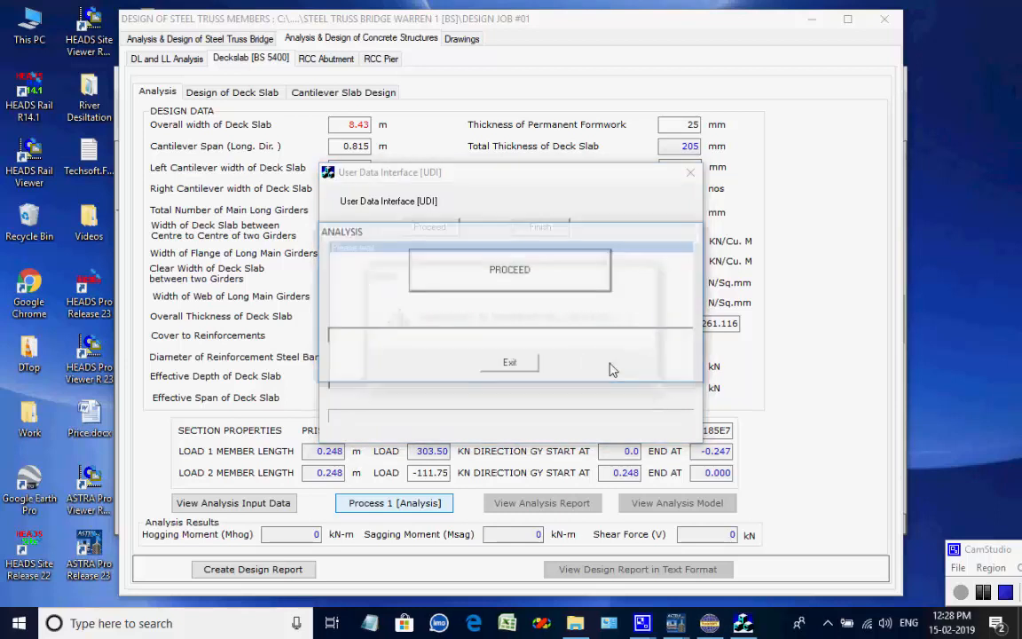
{"action": "left_click", "coordinate": [544, 290]}
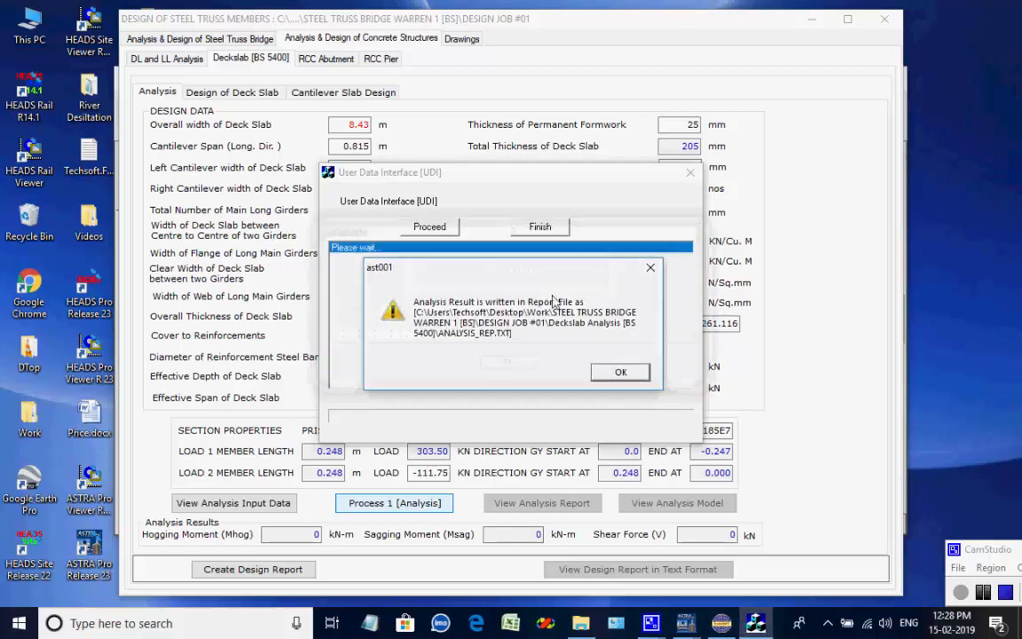
{"action": "left_click", "coordinate": [619, 373]}
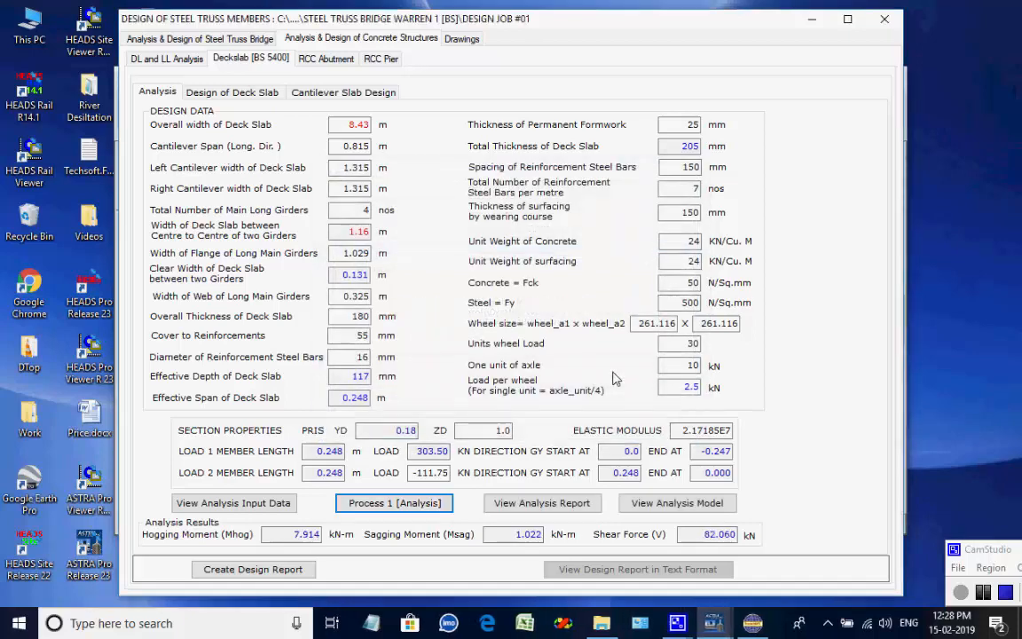
Process the deck slab design for design loads and forces and review the results text.
{"action": "left_click", "coordinate": [266, 96]}
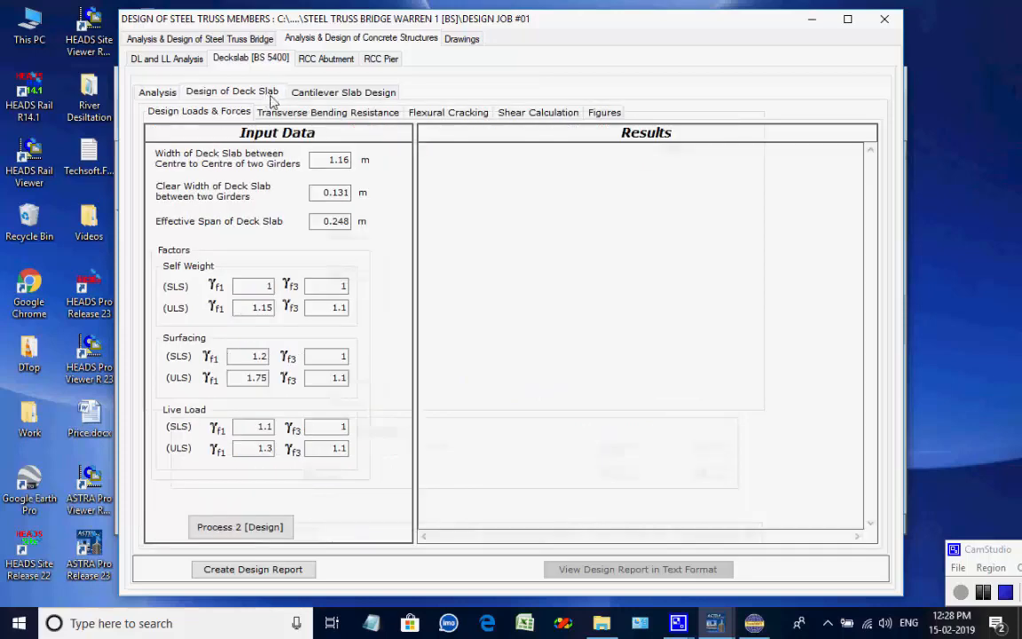
{"action": "left_click", "coordinate": [253, 528]}
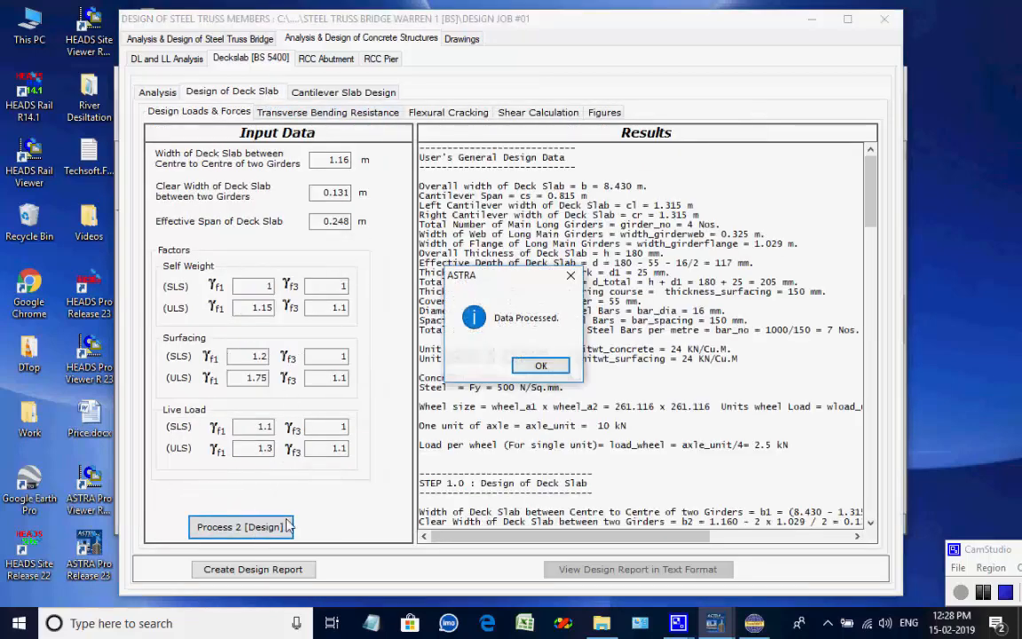
{"action": "left_click", "coordinate": [543, 365]}
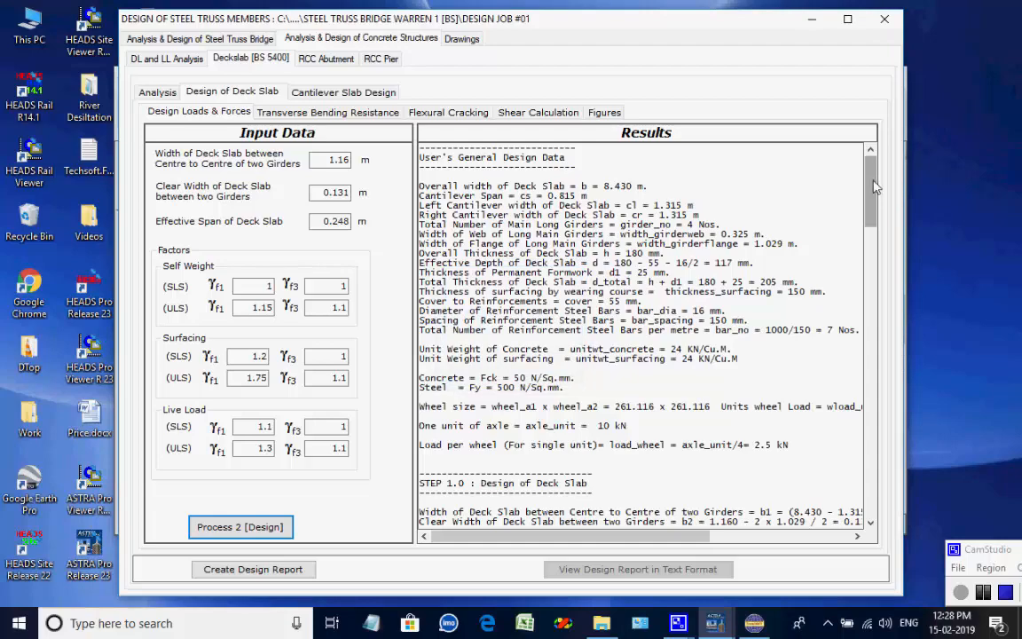
{"action": "left_click_drag", "start_coordinate": [870, 177], "coordinate": [870, 152]}
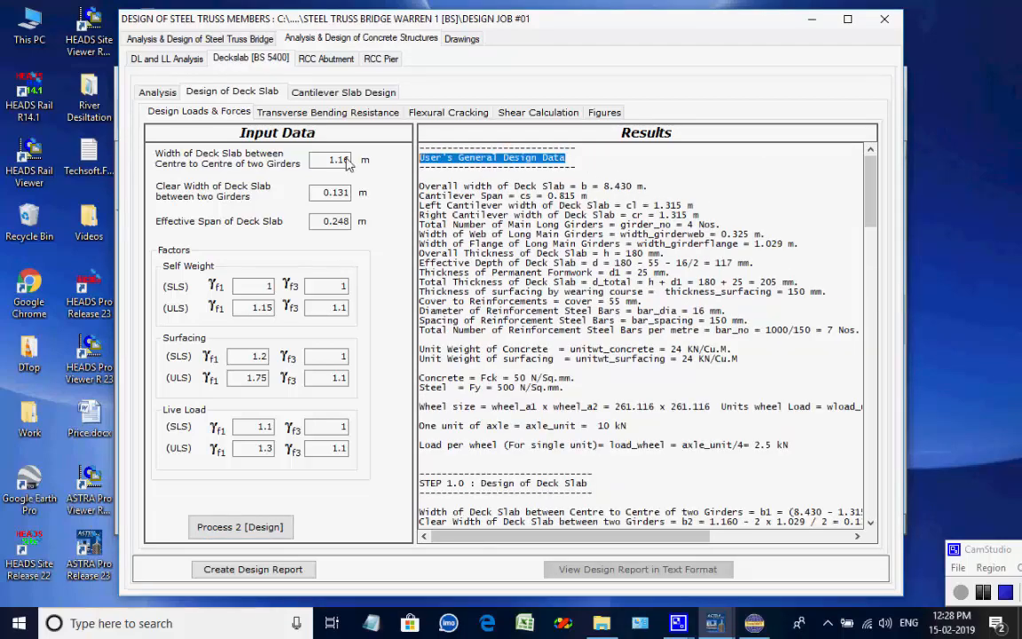
{"action": "left_click", "coordinate": [632, 167]}
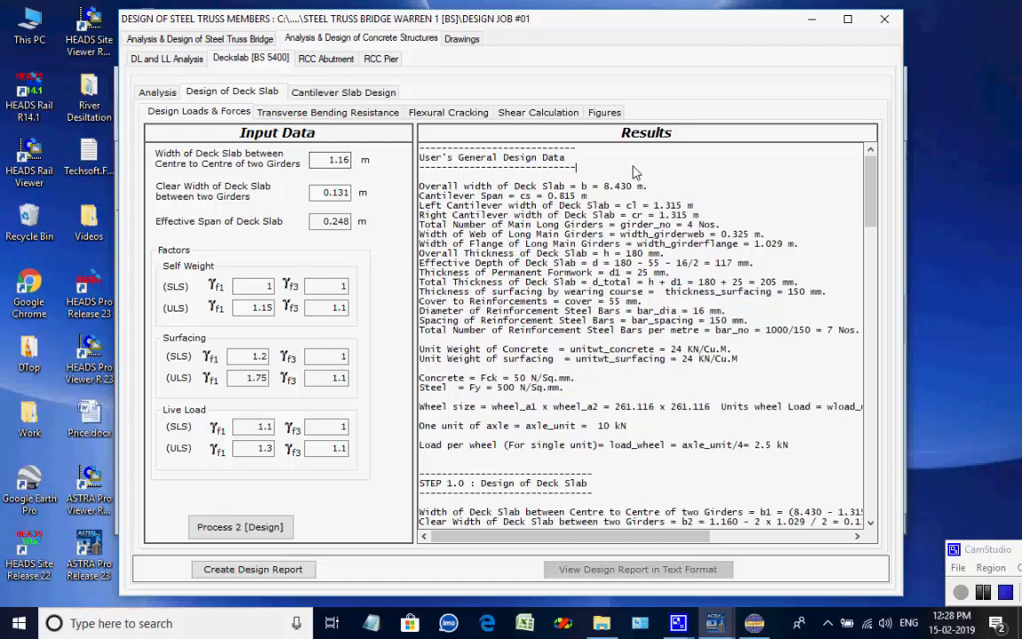
Process the deck slab's transverse bending resistance check and review its results.
{"action": "left_click", "coordinate": [326, 116]}
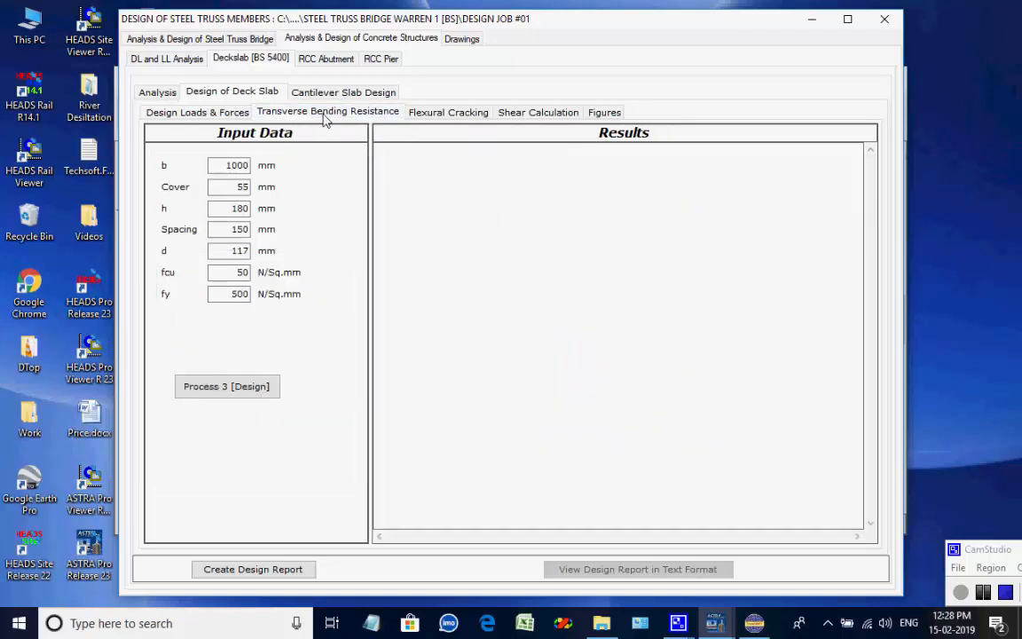
{"action": "left_click", "coordinate": [227, 390]}
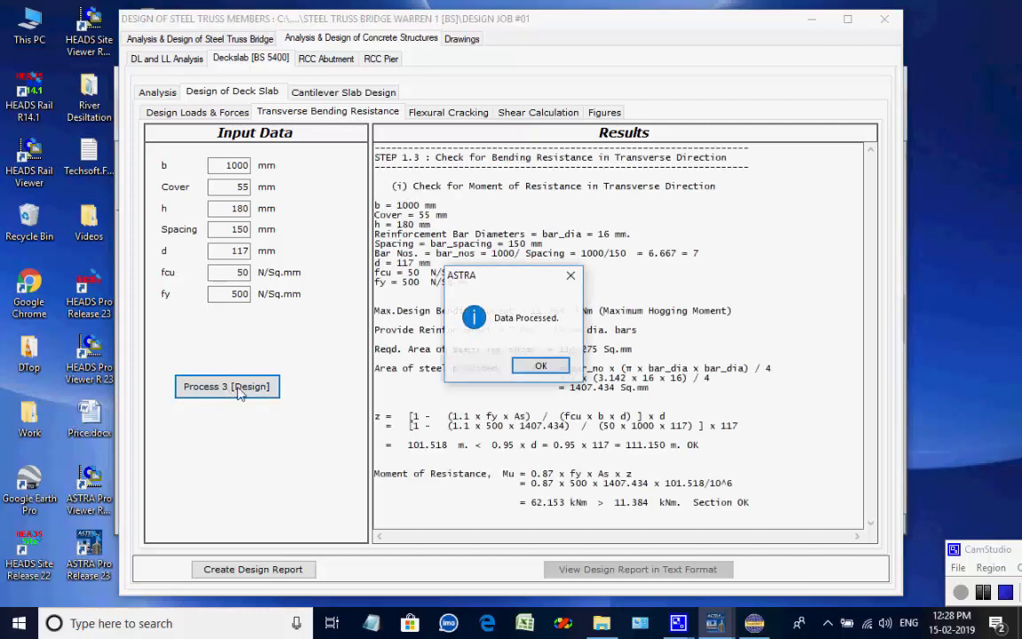
{"action": "left_click", "coordinate": [539, 366]}
{"action": "left_click_drag", "start_coordinate": [729, 159], "coordinate": [375, 161]}
{"action": "left_click", "coordinate": [746, 158]}
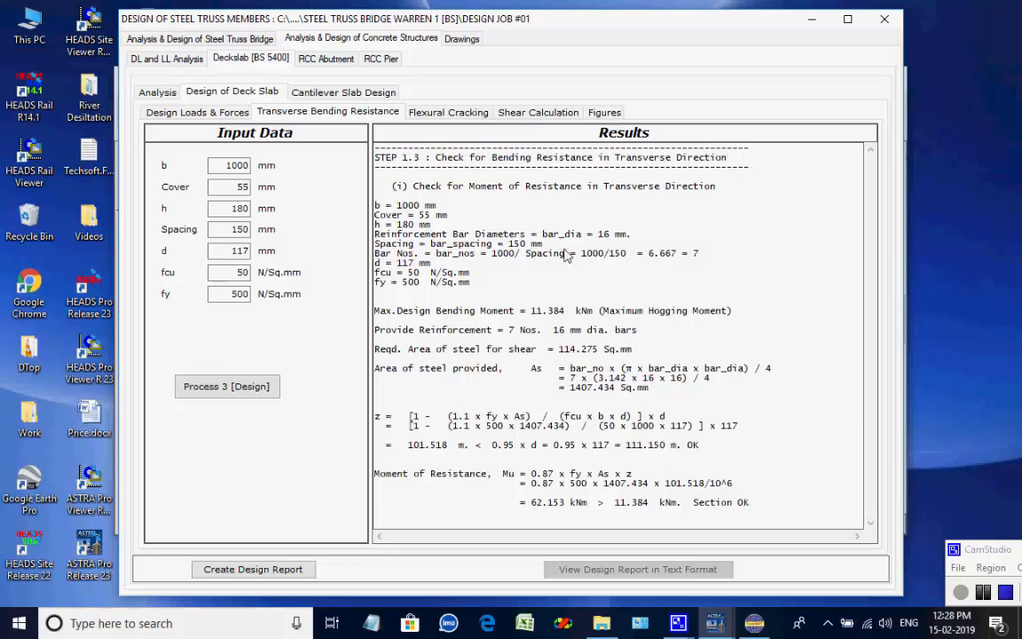
Process the deck slab's flexural cracking check and review its results.
{"action": "left_click", "coordinate": [453, 115]}
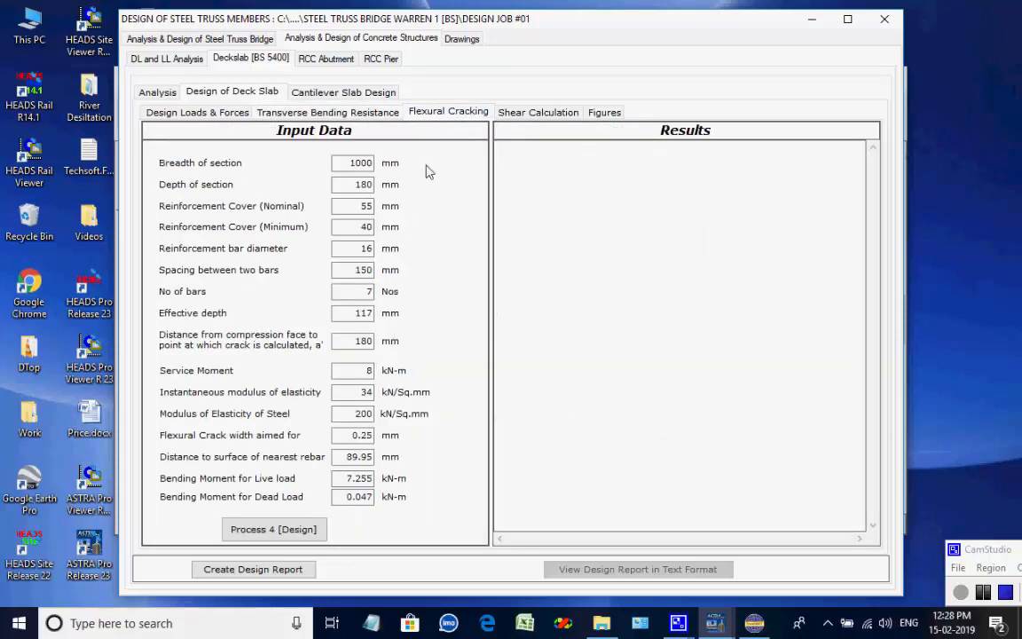
{"action": "left_click", "coordinate": [272, 529]}
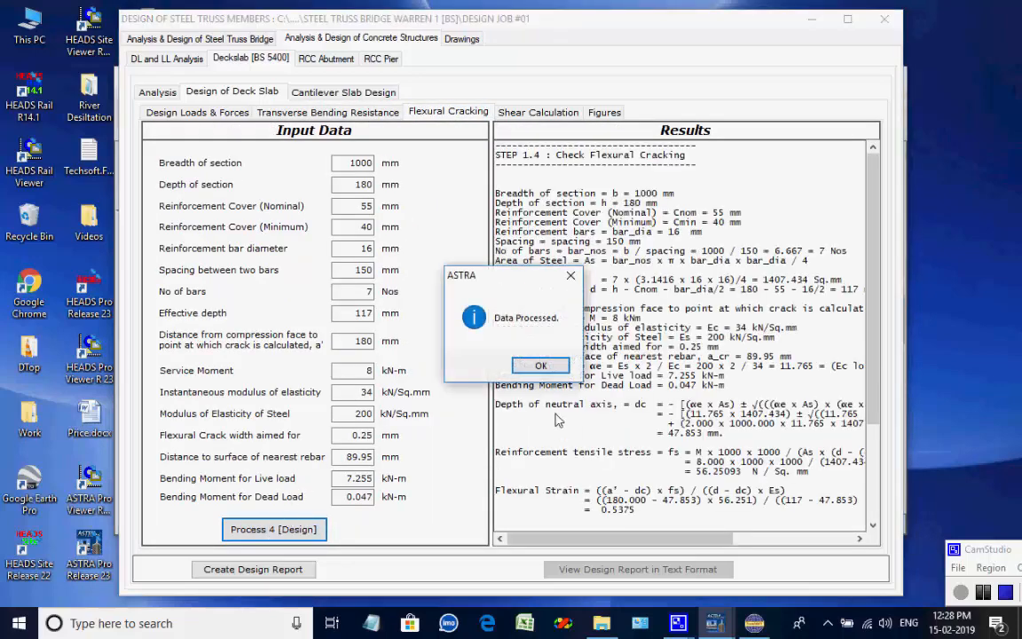
{"action": "left_click", "coordinate": [552, 364]}
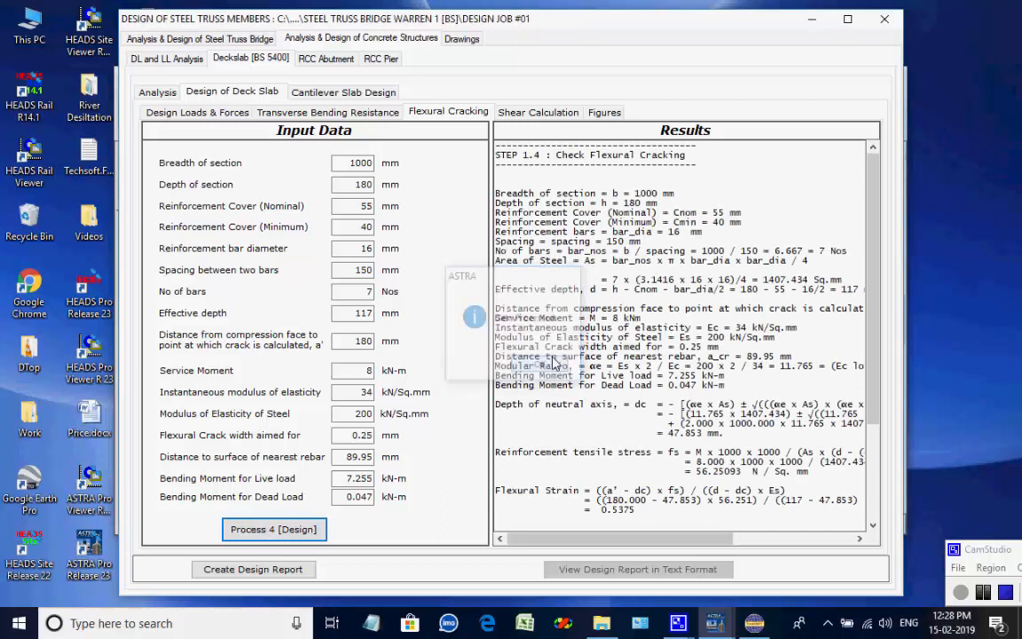
{"action": "left_click_drag", "start_coordinate": [635, 152], "coordinate": [479, 159]}
{"action": "left_click", "coordinate": [705, 157]}
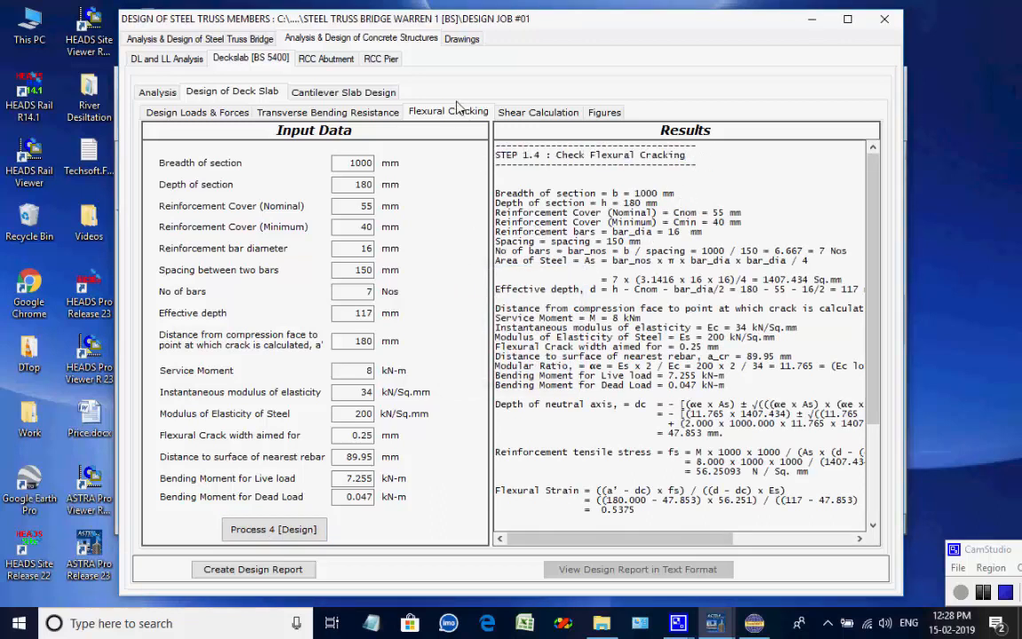
Process the deck slab's shear calculation and review its results.
{"action": "left_click", "coordinate": [537, 112]}
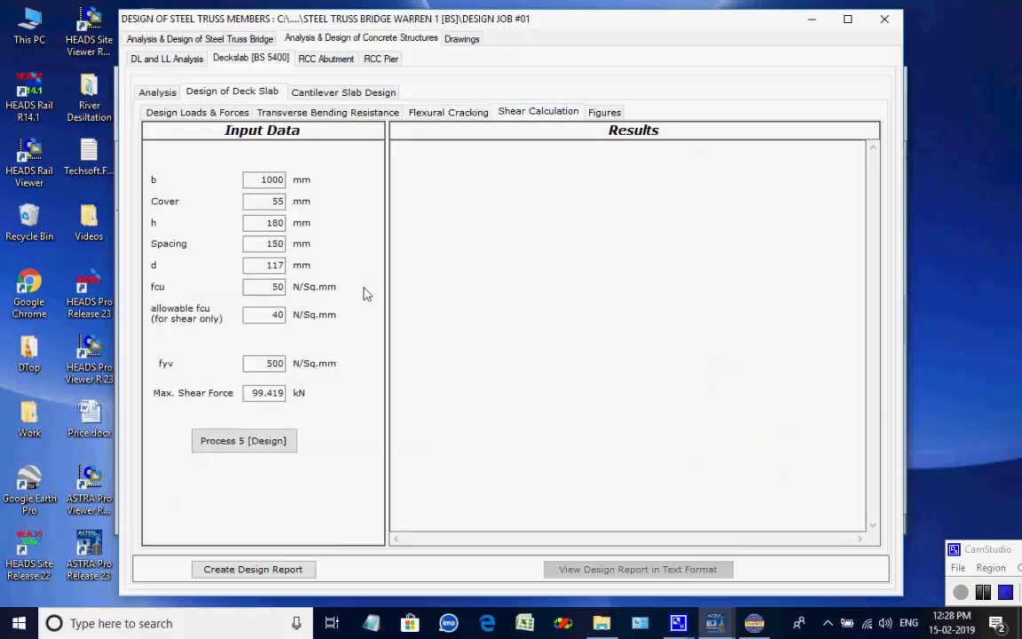
{"action": "left_click", "coordinate": [229, 441]}
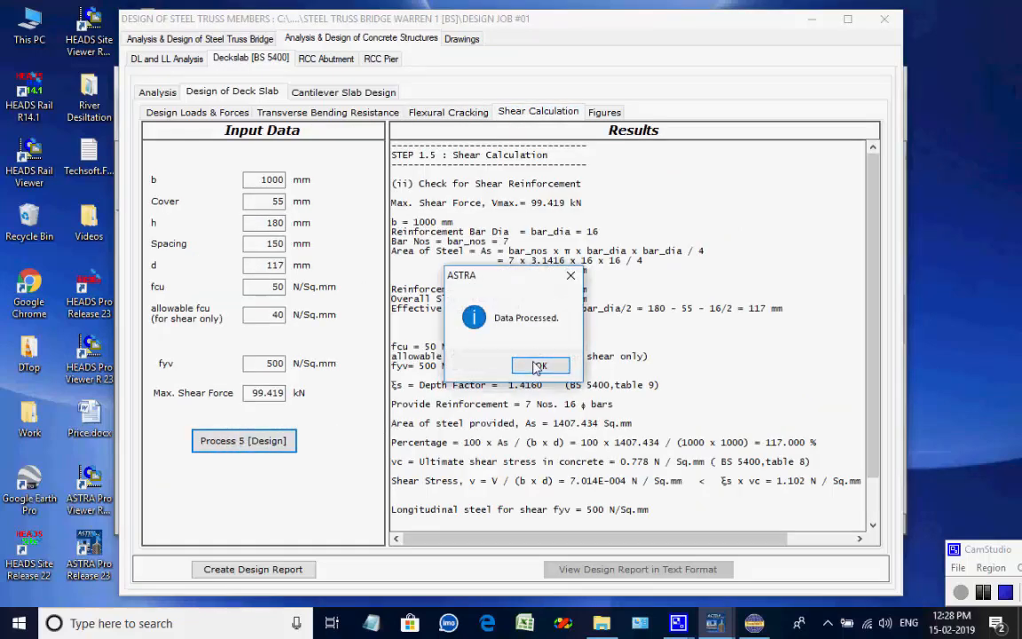
{"action": "left_click", "coordinate": [539, 364]}
{"action": "mouse_move", "coordinate": [878, 219]}
{"action": "left_mouse_down"}
{"action": "mouse_move", "coordinate": [874, 251]}
{"action": "mouse_move", "coordinate": [873, 222]}
{"action": "left_mouse_up"}
{"action": "left_click_drag", "start_coordinate": [555, 156], "coordinate": [358, 164]}
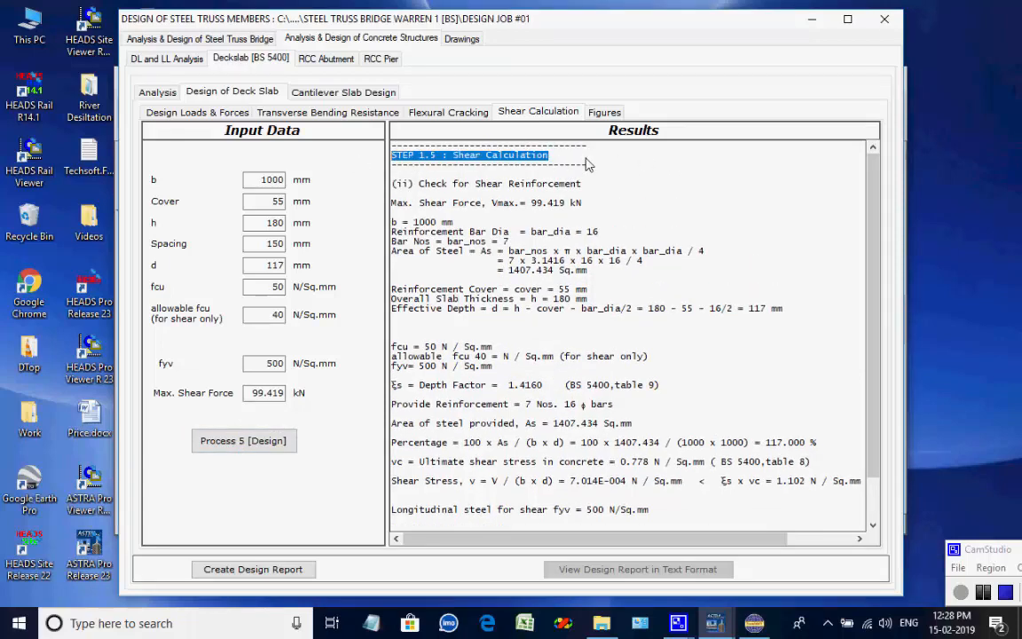
View the deck slab design figures.
{"action": "left_click", "coordinate": [603, 112]}
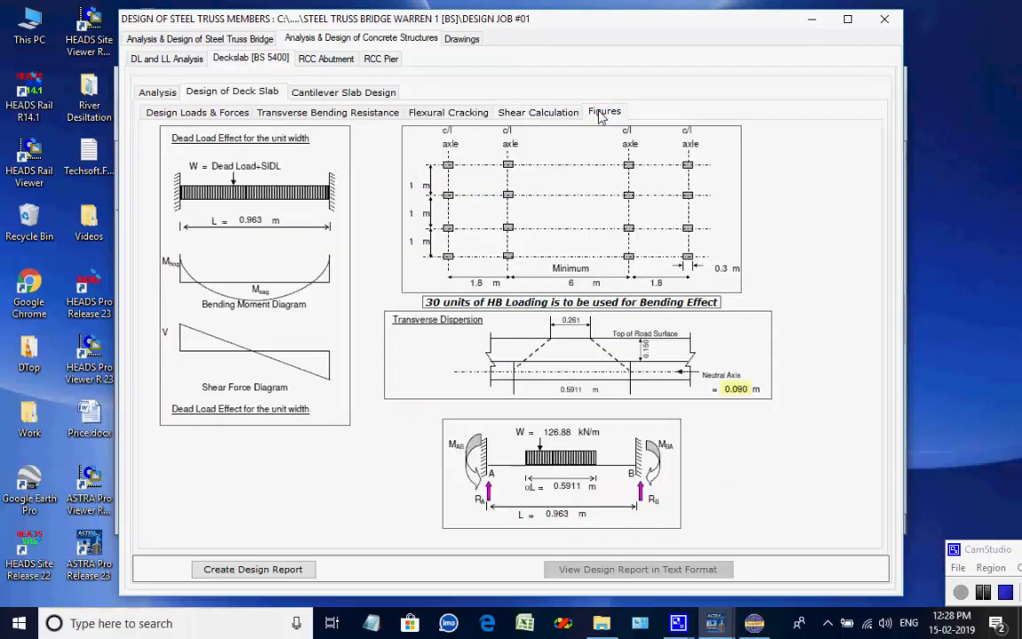
Process the cantilever slab design for design loads and forces and review the results text.
{"action": "left_click", "coordinate": [328, 96]}
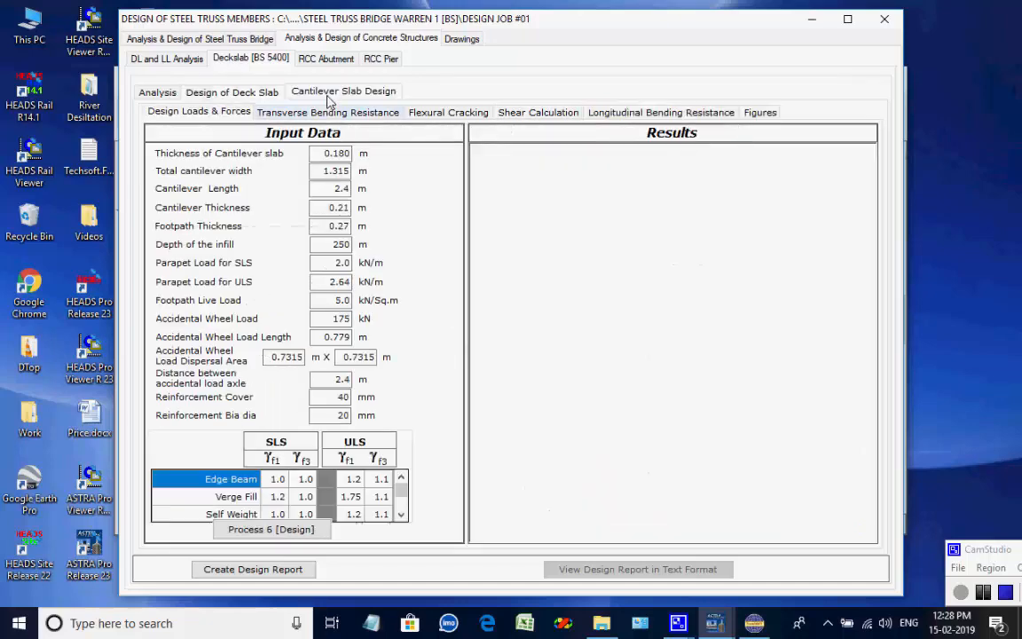
{"action": "left_click", "coordinate": [286, 532]}
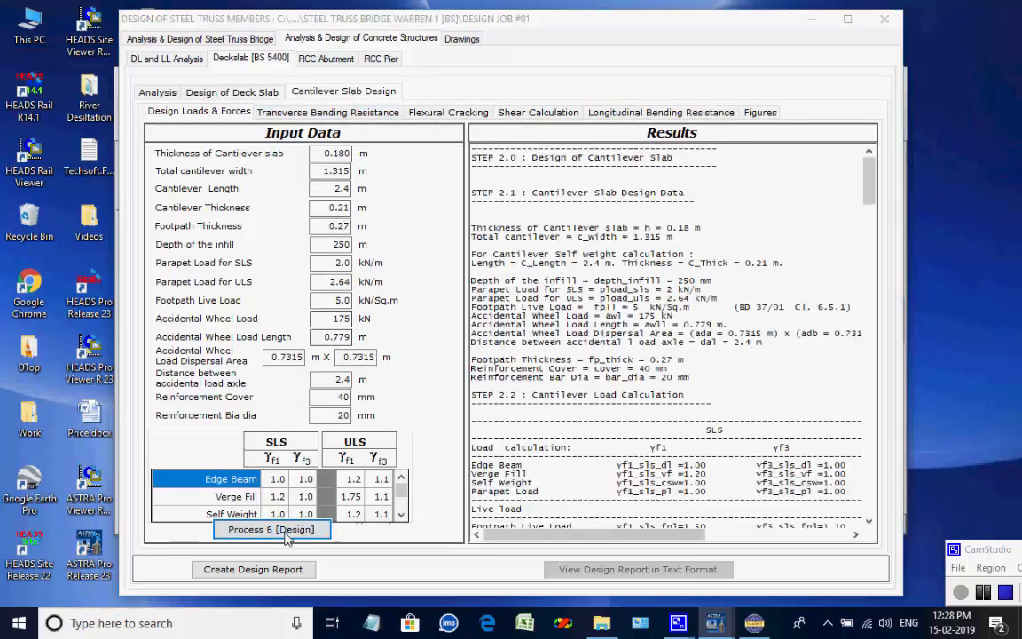
{"action": "left_click", "coordinate": [537, 367]}
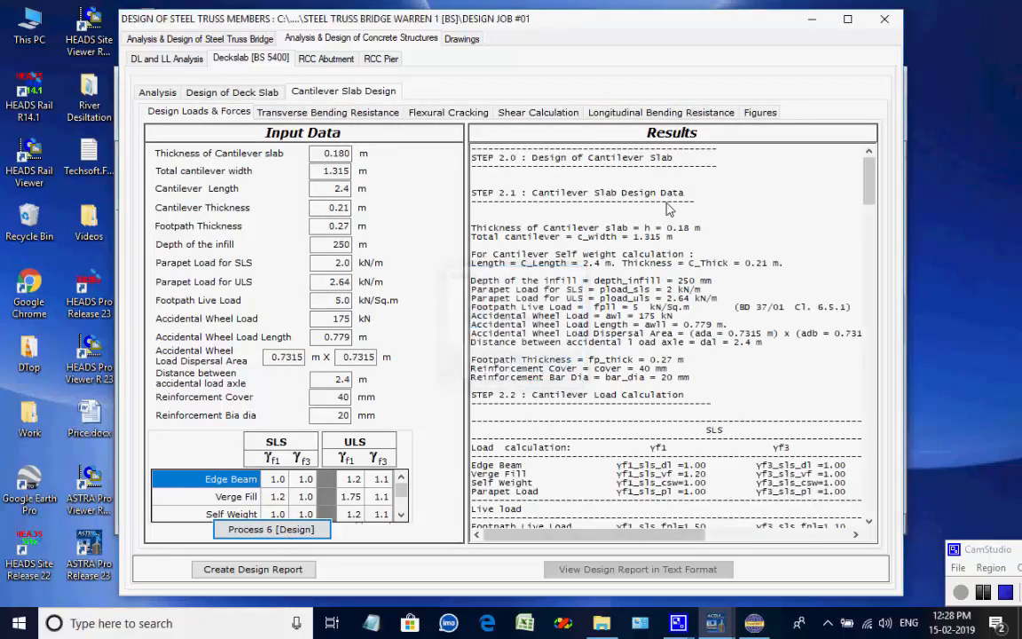
{"action": "left_click_drag", "start_coordinate": [677, 159], "coordinate": [450, 165]}
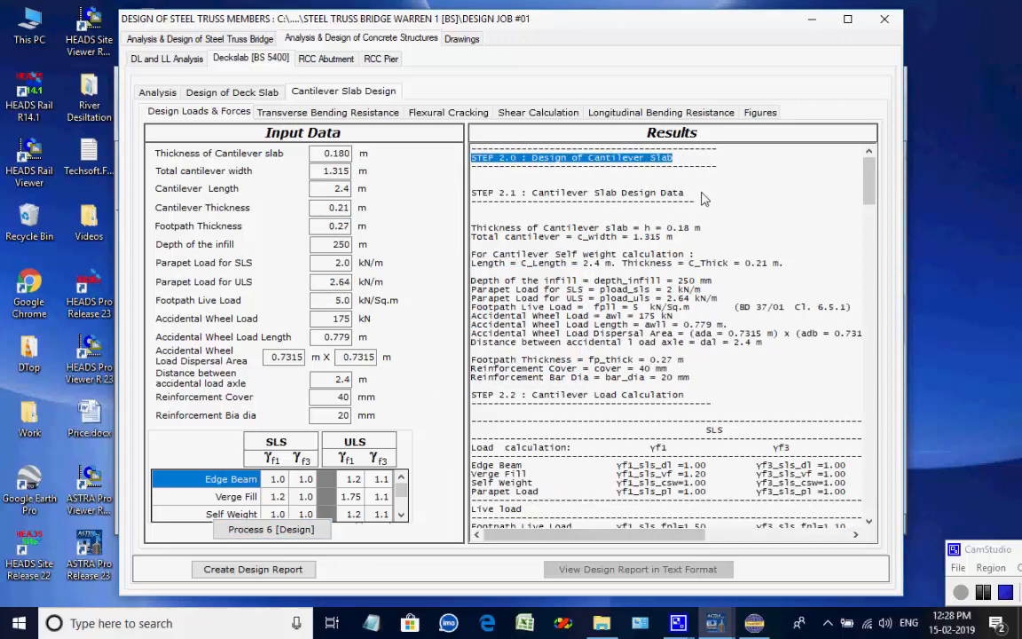
{"action": "left_click_drag", "start_coordinate": [704, 198], "coordinate": [452, 198]}
{"action": "left_click", "coordinate": [757, 218]}
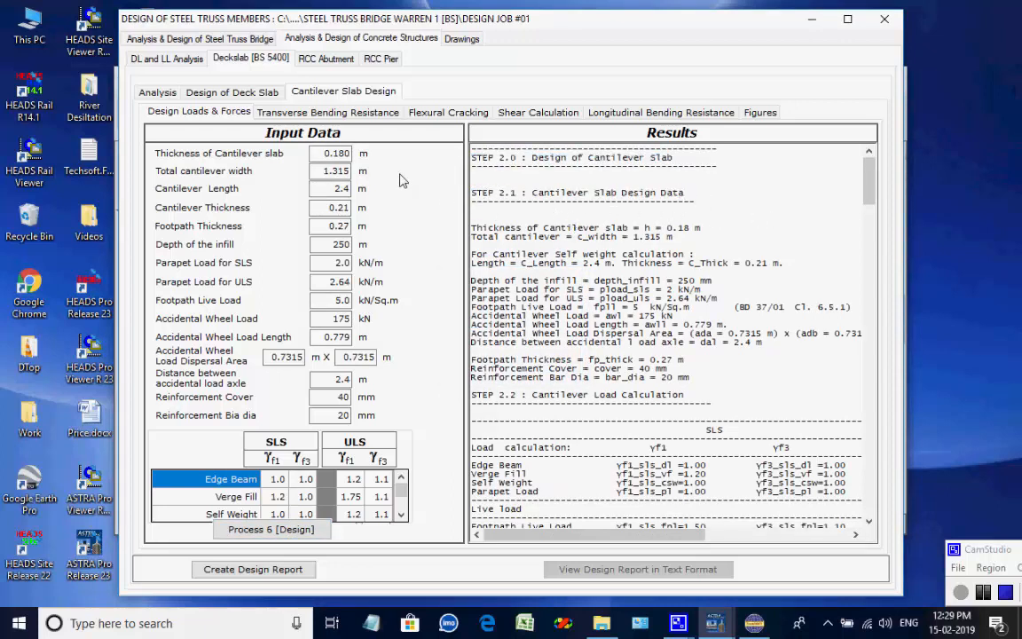
Process the cantilever slab's transverse bending resistance check and review its results.
{"action": "left_click", "coordinate": [310, 112]}
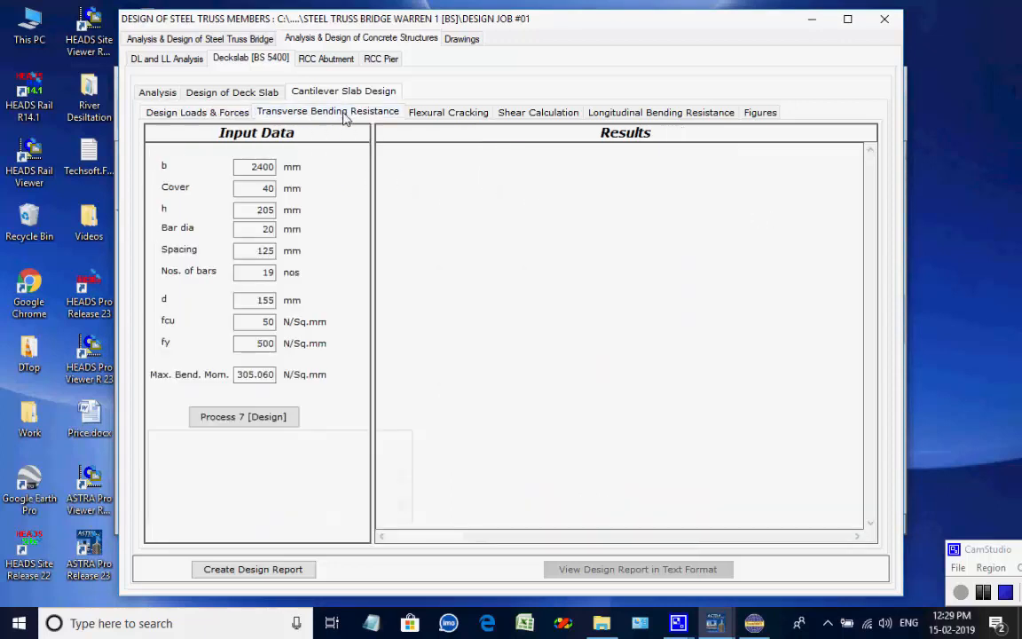
{"action": "left_click", "coordinate": [250, 417]}
{"action": "left_click", "coordinate": [543, 366]}
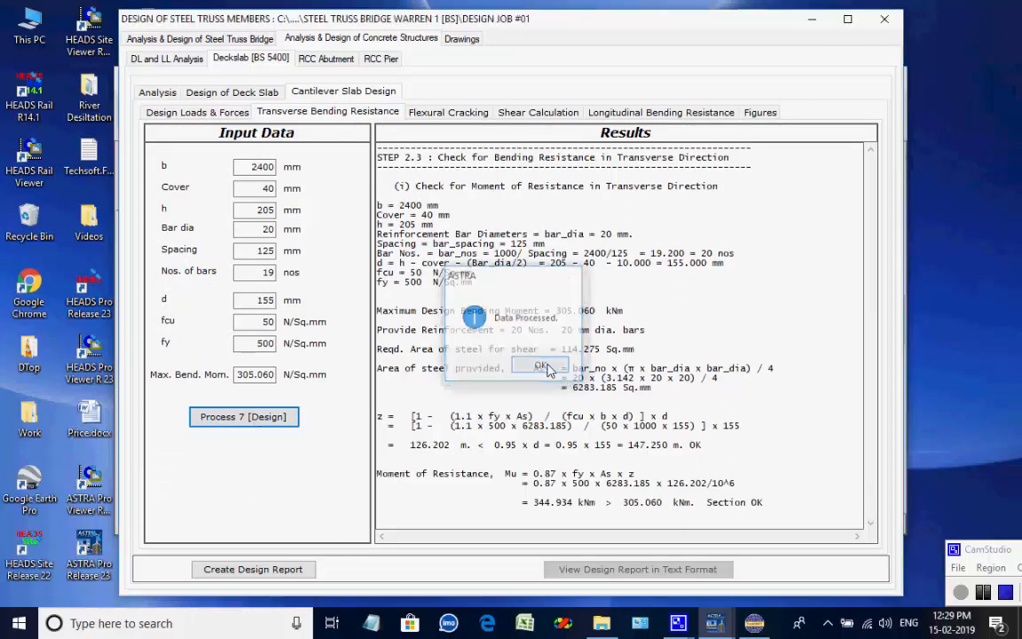
{"action": "left_click_drag", "start_coordinate": [729, 158], "coordinate": [346, 149]}
{"action": "left_click", "coordinate": [766, 182]}
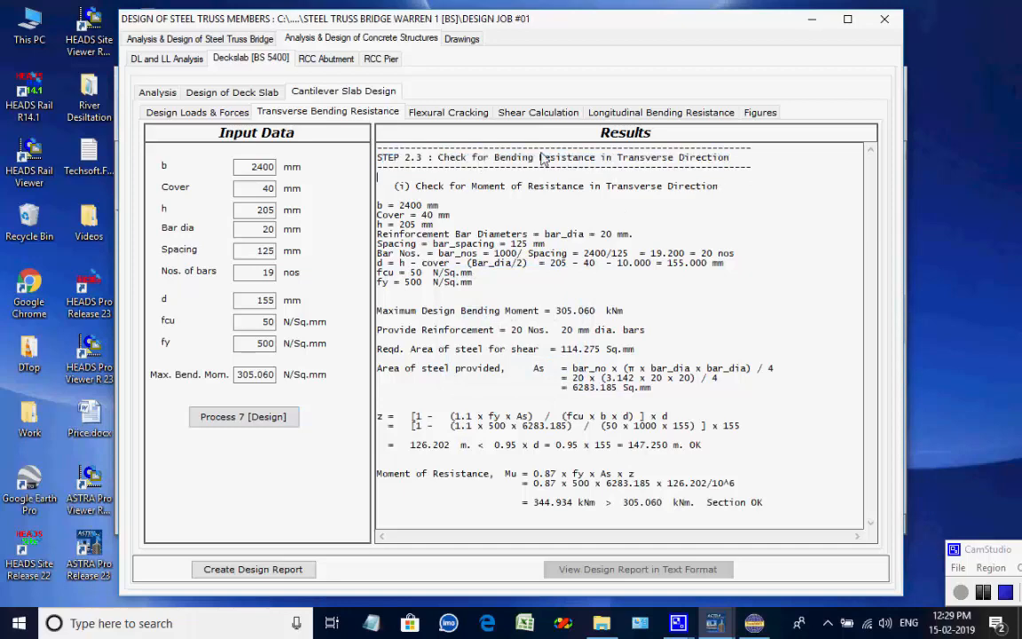
Process the cantilever slab's flexural cracking check and review its results.
{"action": "left_click", "coordinate": [474, 114]}
{"action": "left_click", "coordinate": [282, 537]}
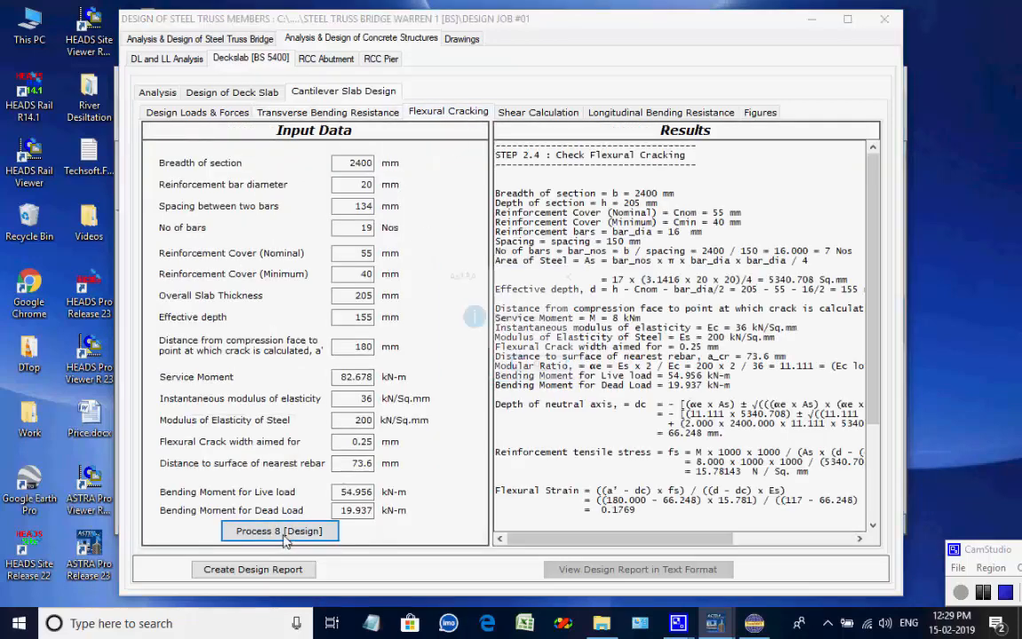
{"action": "left_click", "coordinate": [541, 364]}
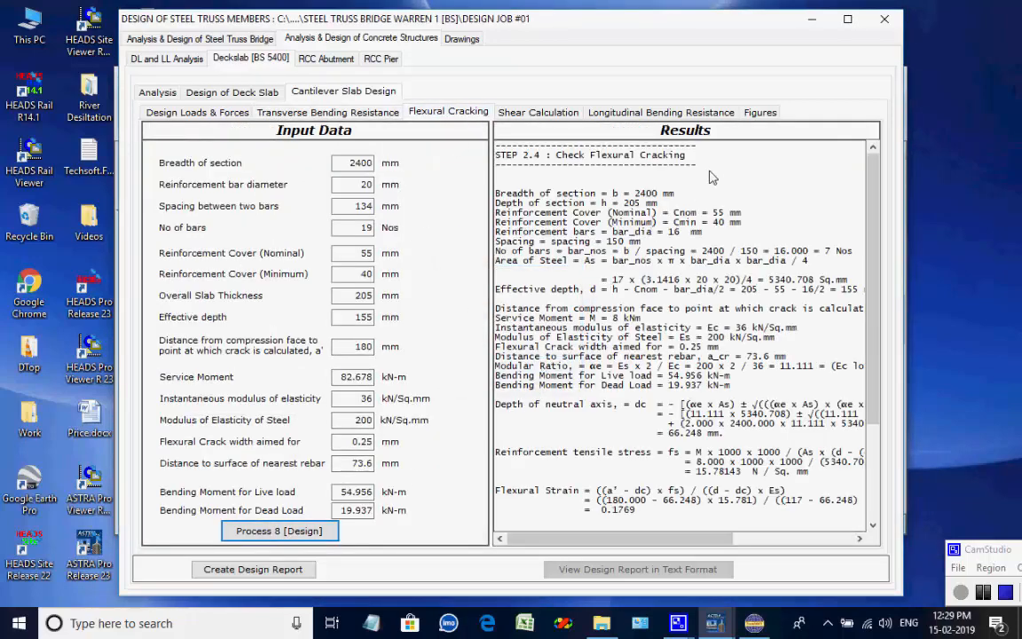
{"action": "left_click_drag", "start_coordinate": [713, 153], "coordinate": [488, 155]}
{"action": "left_click", "coordinate": [756, 187]}
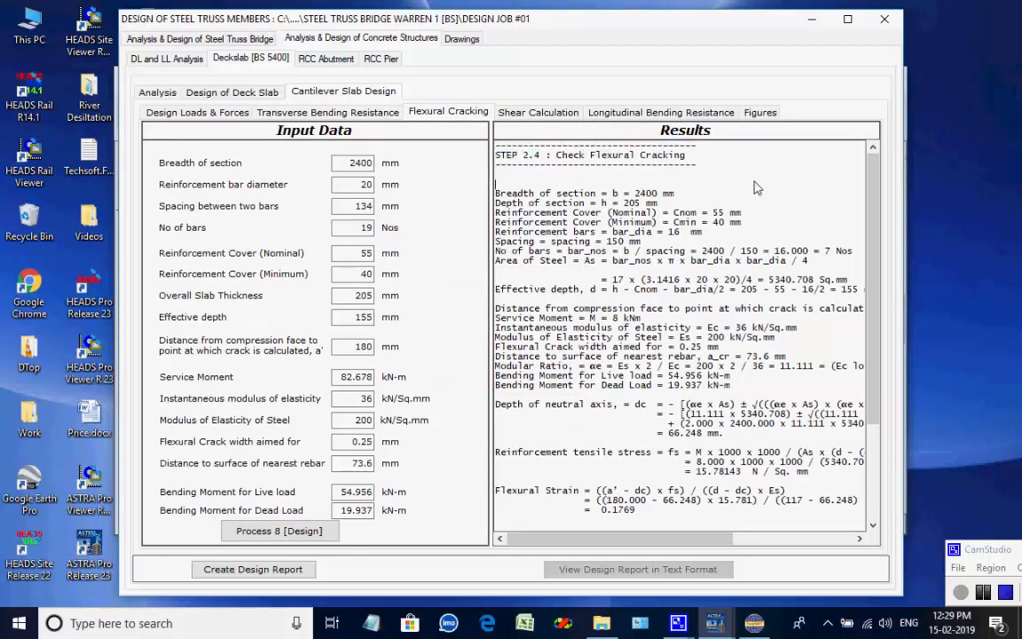
Process the cantilever slab's shear calculation and review its results.
{"action": "left_click", "coordinate": [532, 113]}
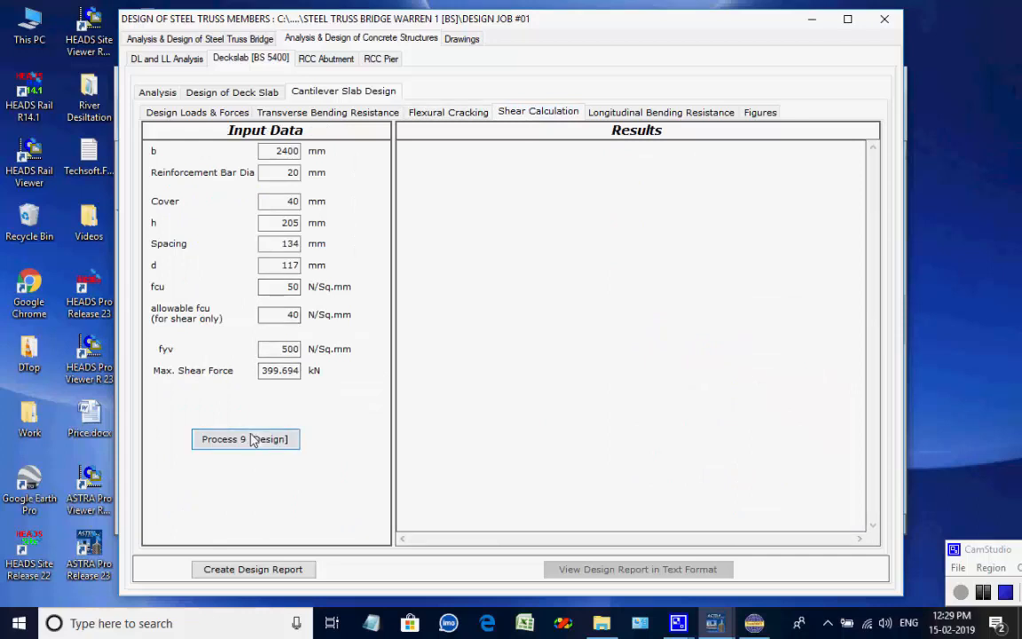
{"action": "left_click", "coordinate": [252, 439]}
{"action": "left_click", "coordinate": [533, 367]}
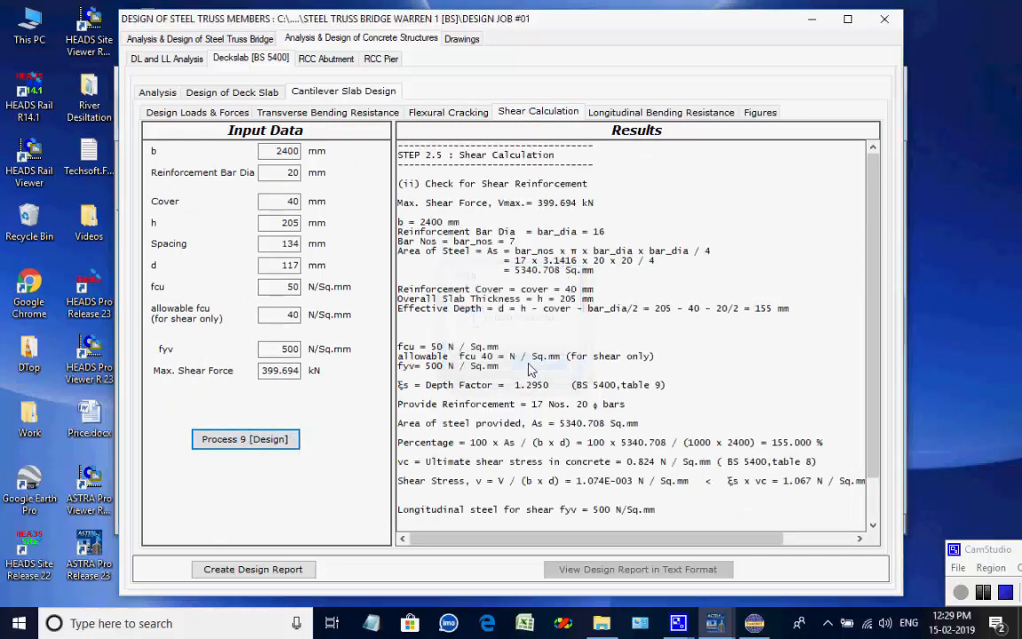
{"action": "left_click_drag", "start_coordinate": [594, 160], "coordinate": [359, 158]}
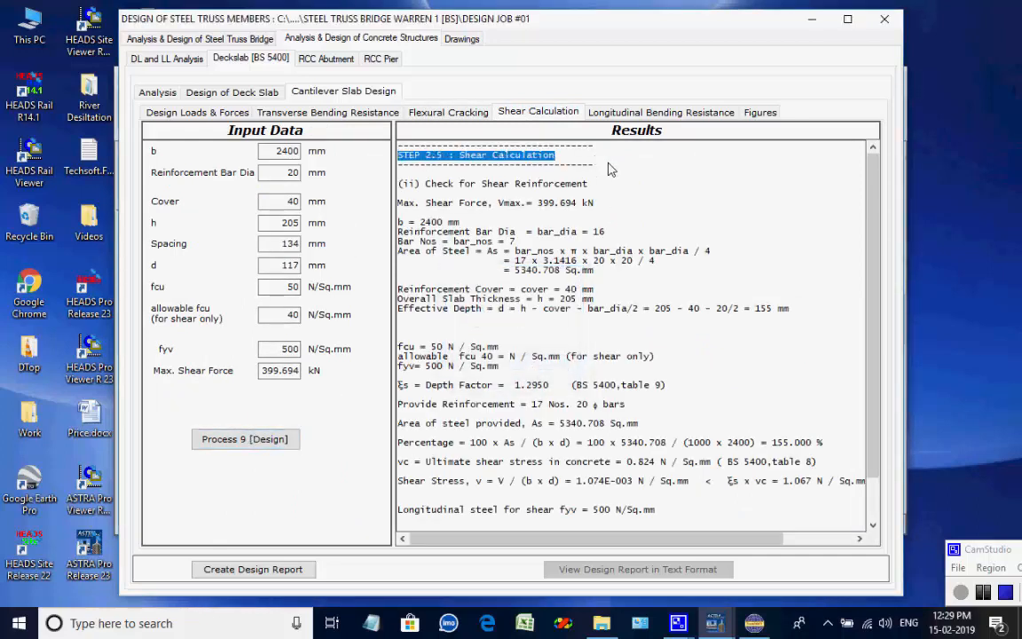
Process the cantilever slab's longitudinal bending resistance check and review its results.
{"action": "left_click", "coordinate": [656, 111]}
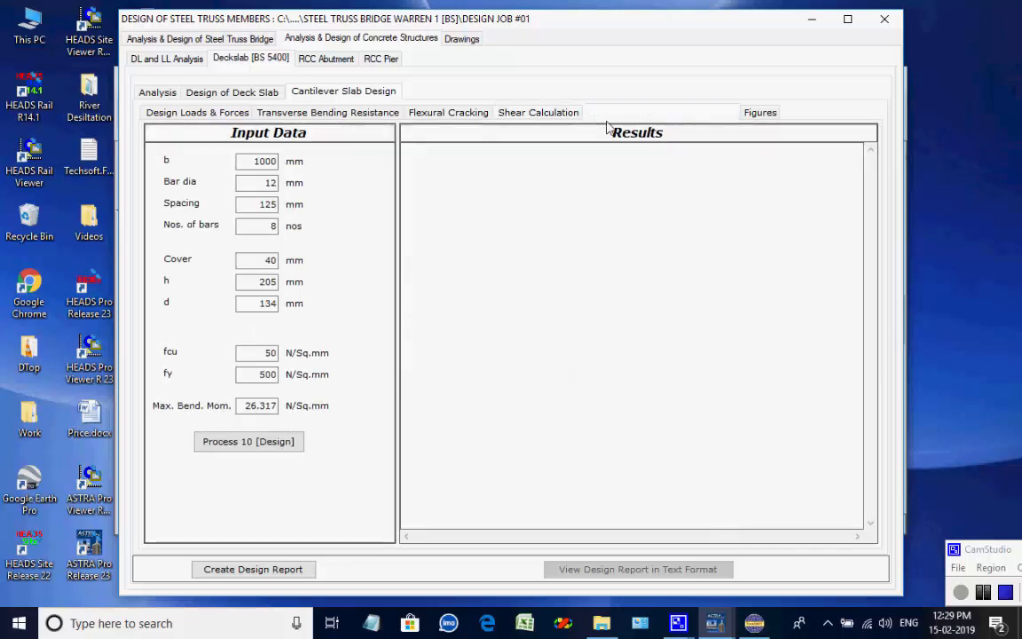
{"action": "left_click", "coordinate": [273, 435]}
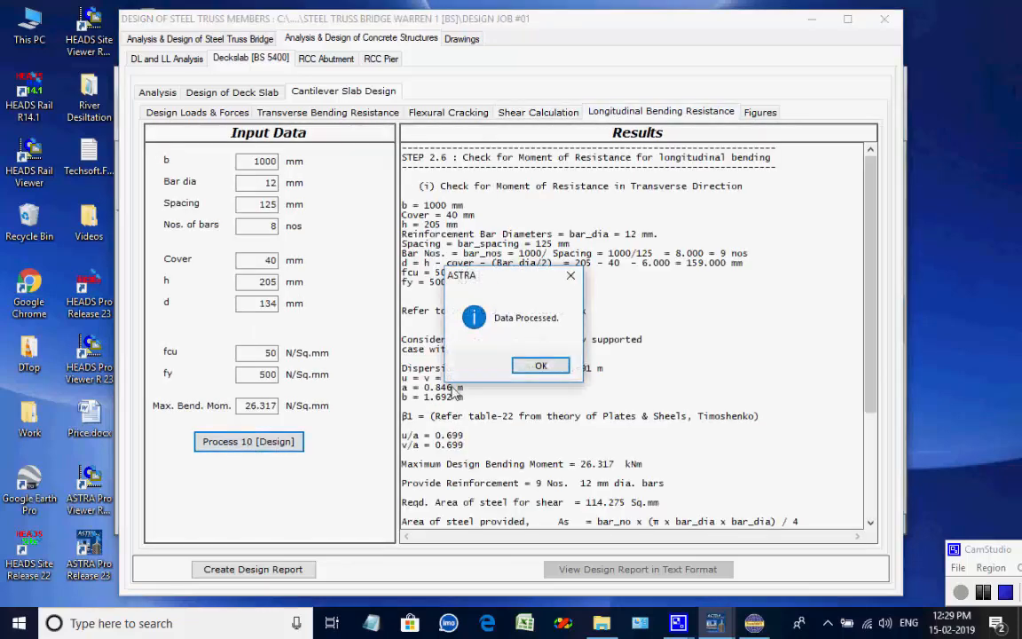
{"action": "left_click", "coordinate": [535, 365]}
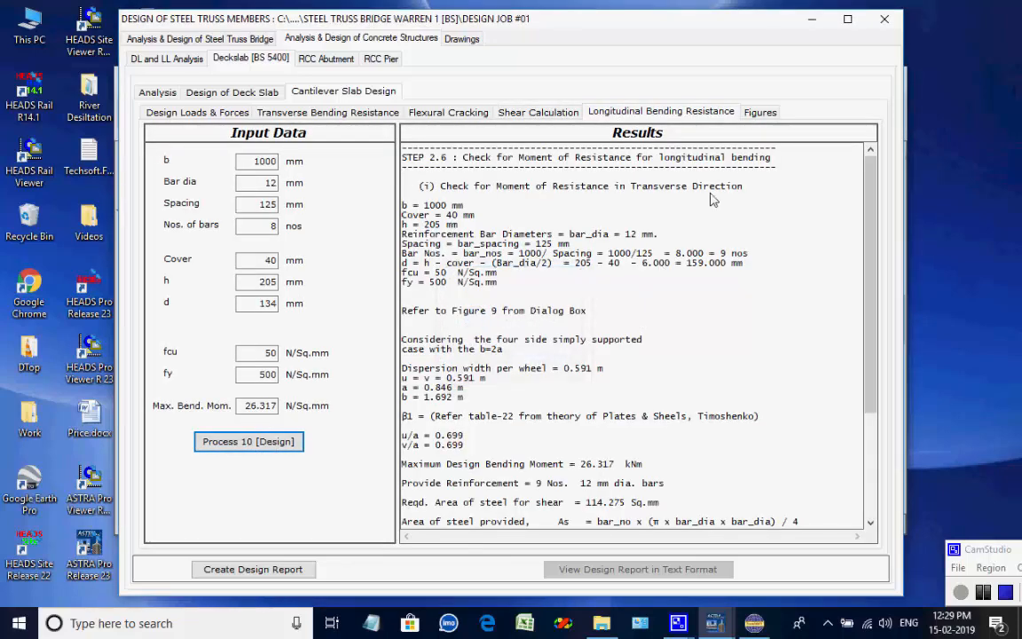
View the cantilever slab design figures.
{"action": "left_click", "coordinate": [759, 112]}
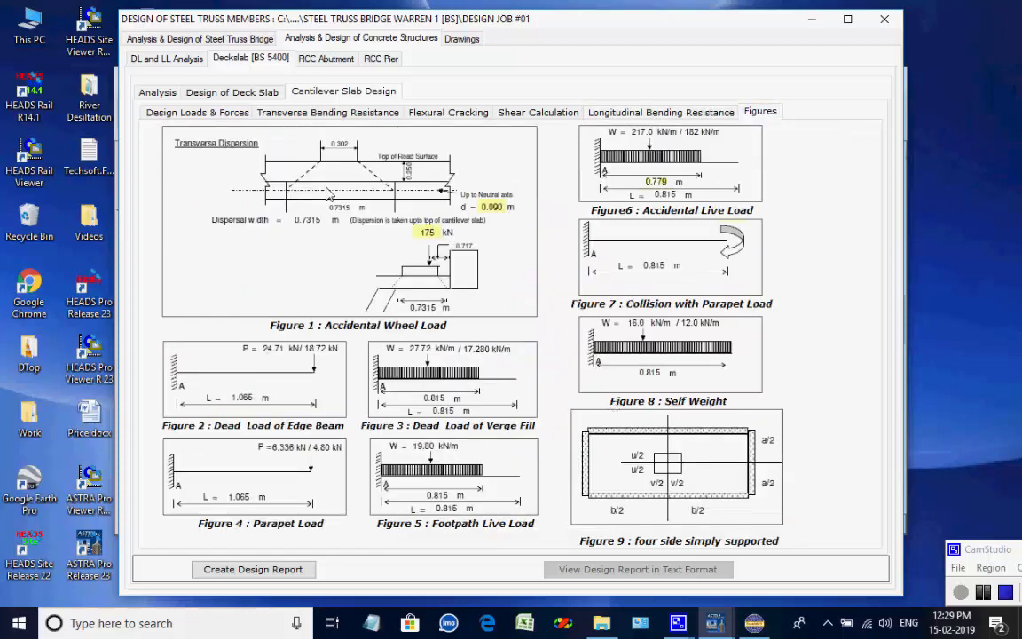
Open the RCC abutment design with pile foundation in LSM and process a new design, opening its workbook.
{"action": "left_click", "coordinate": [327, 60]}
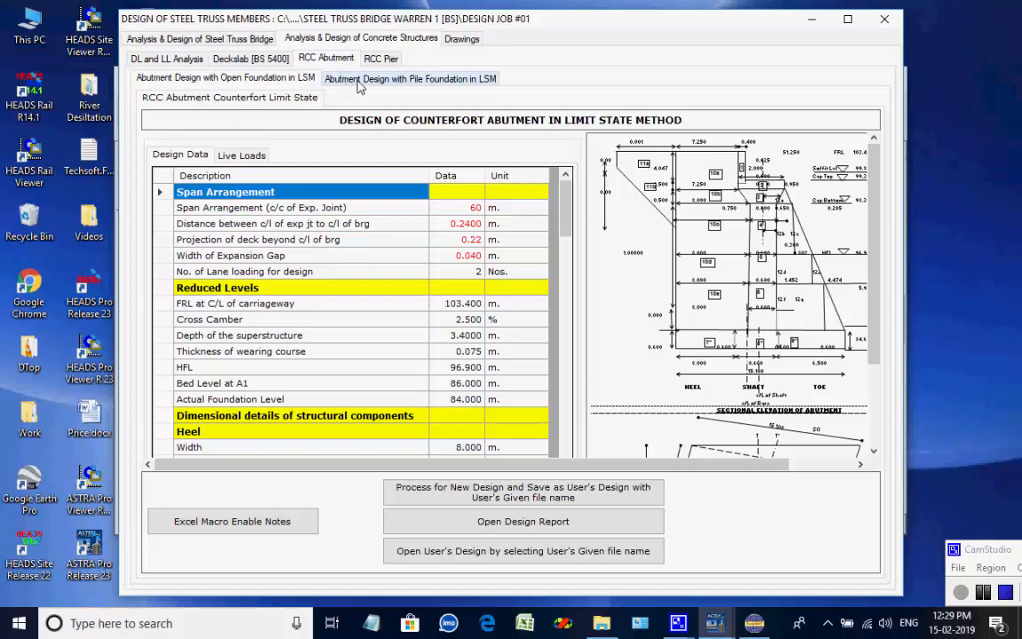
{"action": "left_click", "coordinate": [416, 79]}
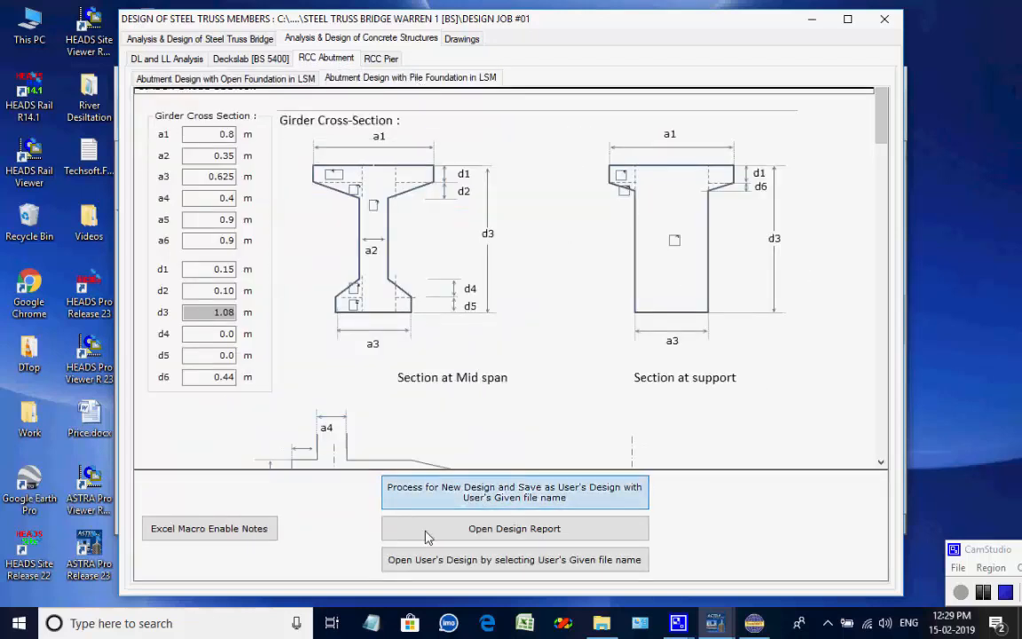
{"action": "mouse_move", "coordinate": [881, 124]}
{"action": "left_mouse_down"}
{"action": "mouse_move", "coordinate": [878, 454]}
{"action": "mouse_move", "coordinate": [878, 125]}
{"action": "left_mouse_up"}
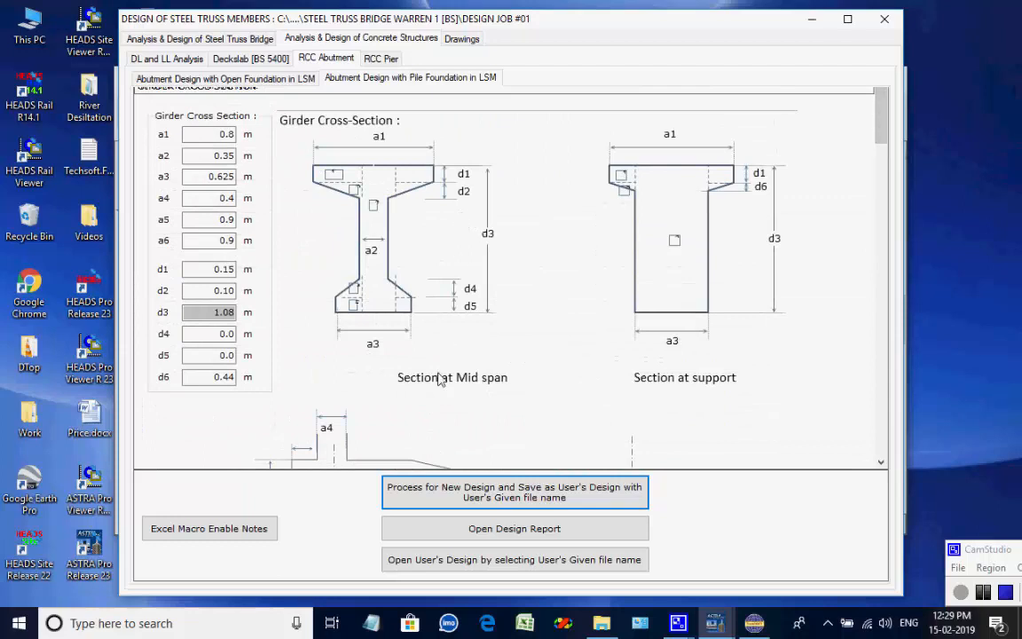
{"action": "left_click", "coordinate": [468, 495]}
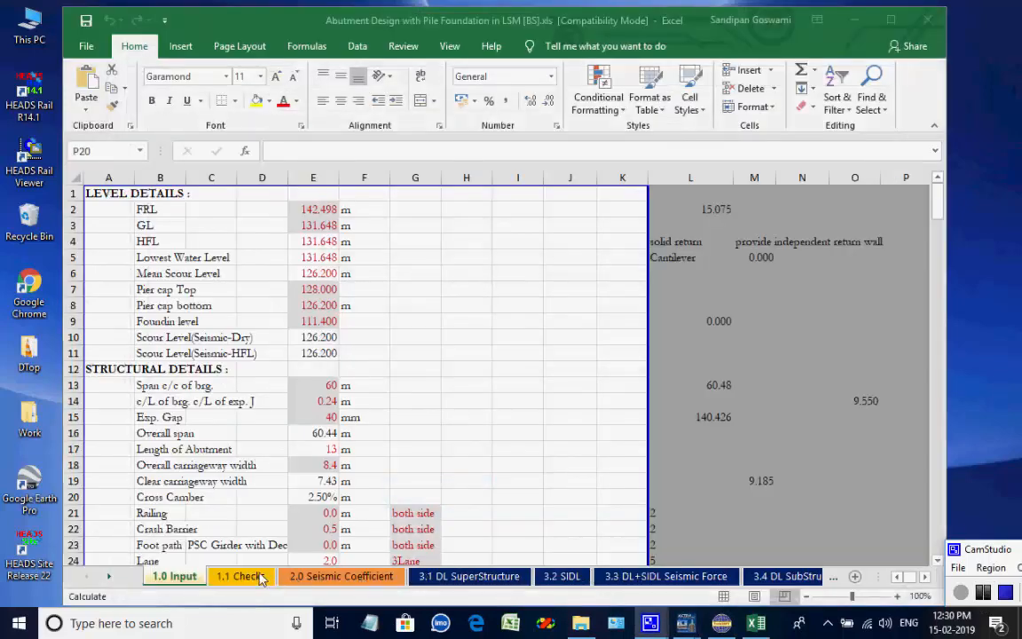
Review the abutment workbook's checks, seismic coefficient, dead load, SIDL, substructure and live load sheets.
{"action": "left_click", "coordinate": [257, 576]}
{"action": "left_click", "coordinate": [342, 577]}
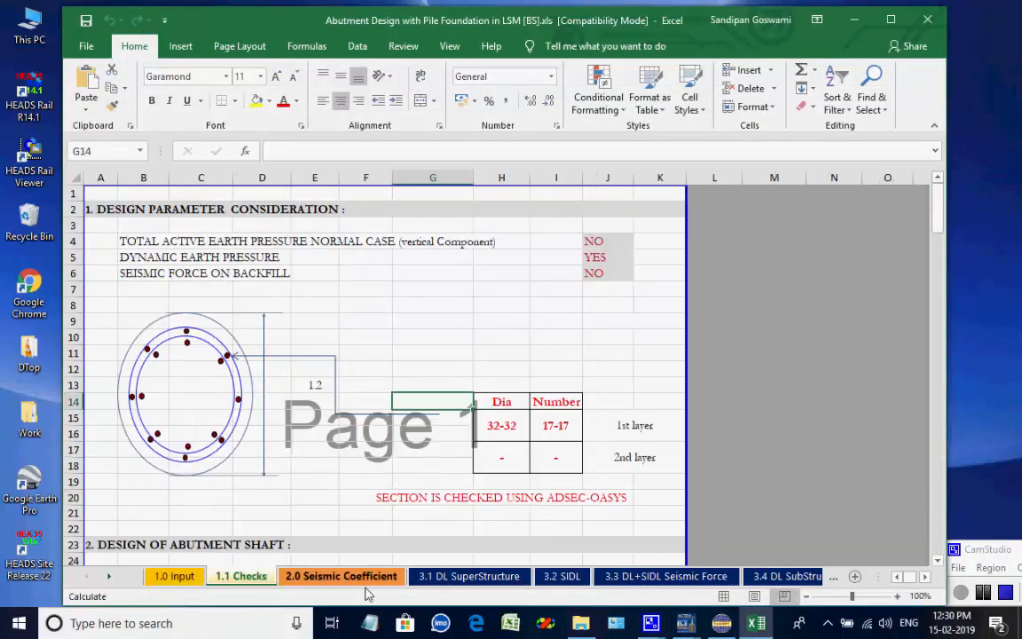
{"action": "left_click", "coordinate": [492, 577]}
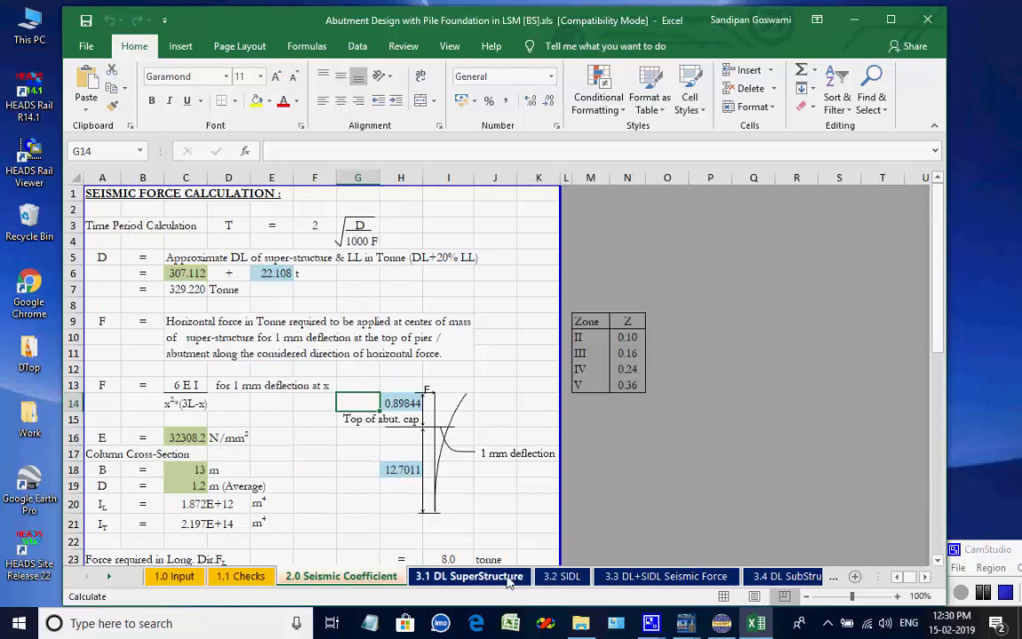
{"action": "scroll", "coordinate": [550, 455], "scroll_direction": "up", "scroll_amount": 20}
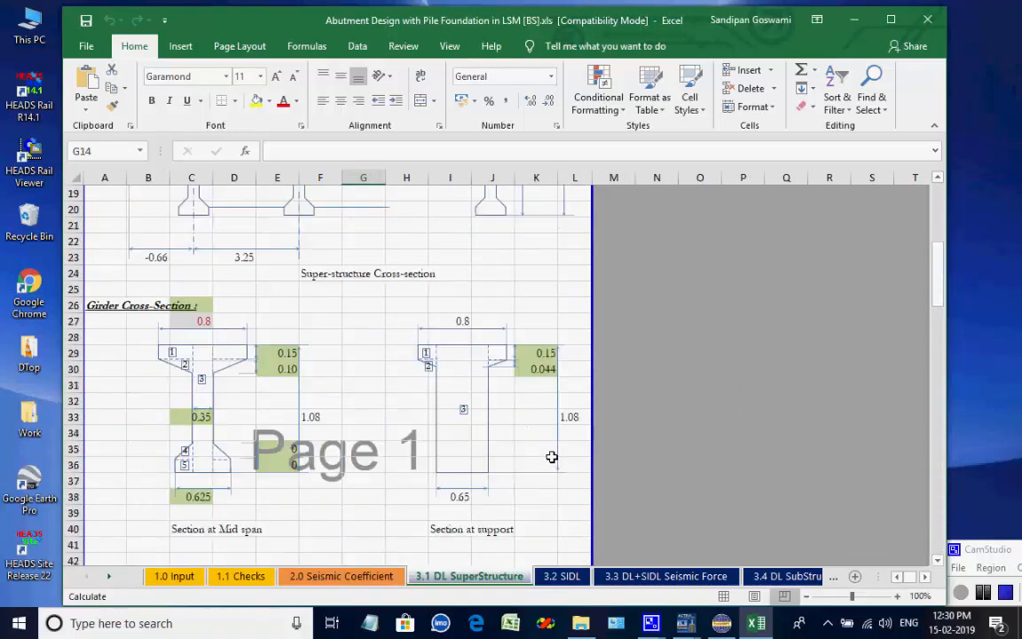
{"action": "scroll", "coordinate": [554, 456], "scroll_direction": "up", "scroll_amount": 6}
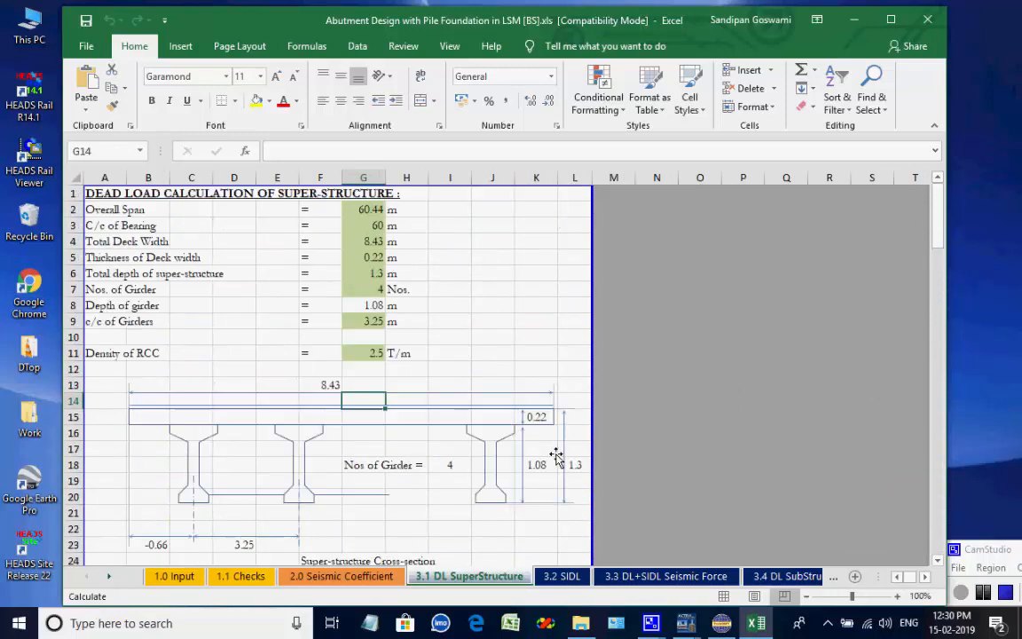
{"action": "left_click", "coordinate": [572, 576]}
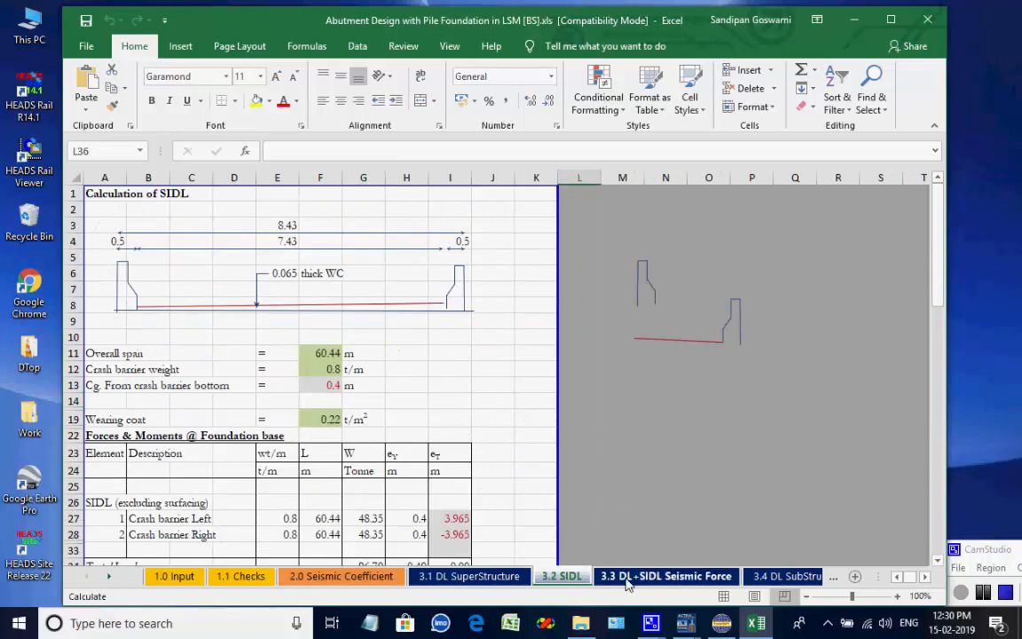
{"action": "left_click", "coordinate": [626, 577]}
{"action": "left_click", "coordinate": [764, 577]}
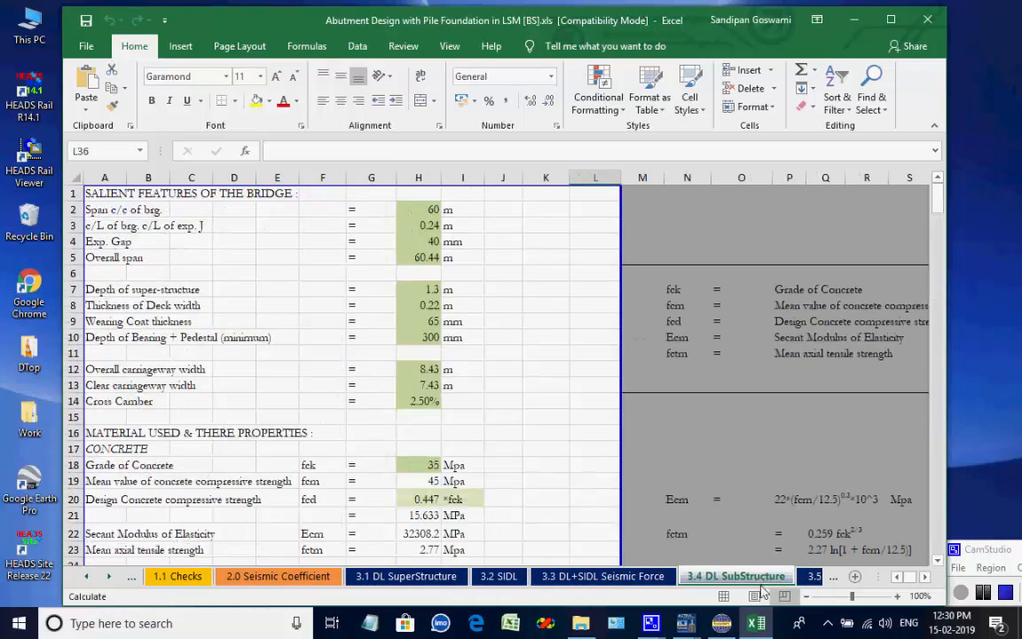
{"action": "left_click", "coordinate": [813, 577]}
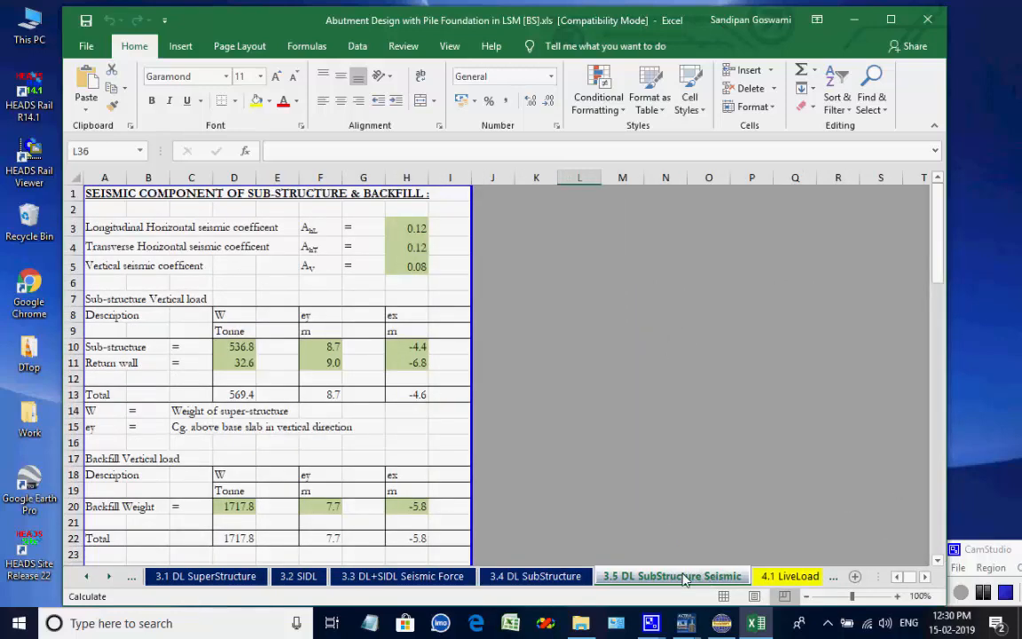
{"action": "left_click", "coordinate": [764, 577]}
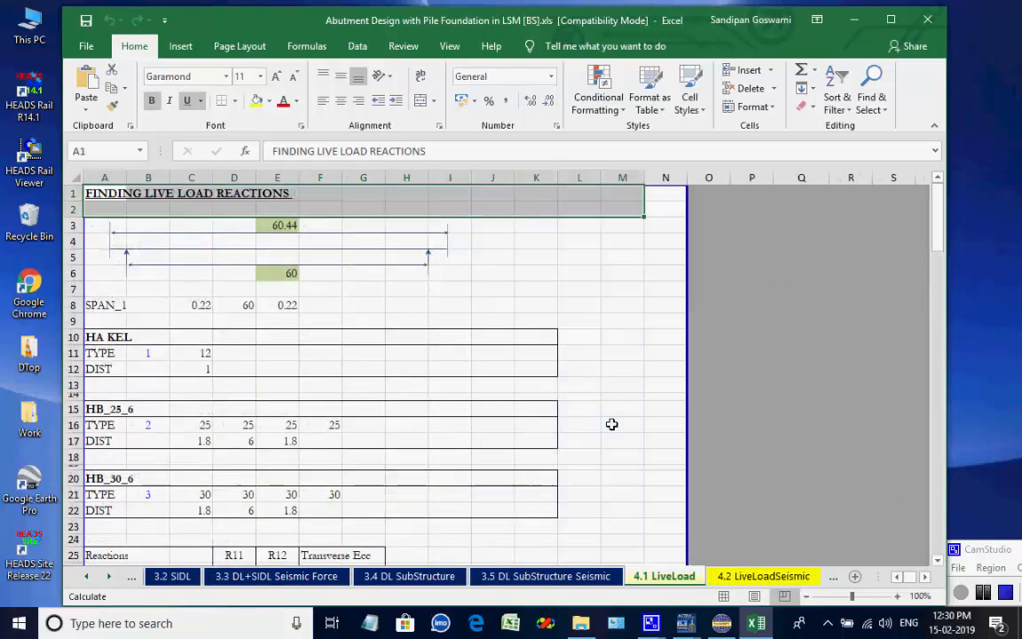
{"action": "left_click", "coordinate": [783, 576]}
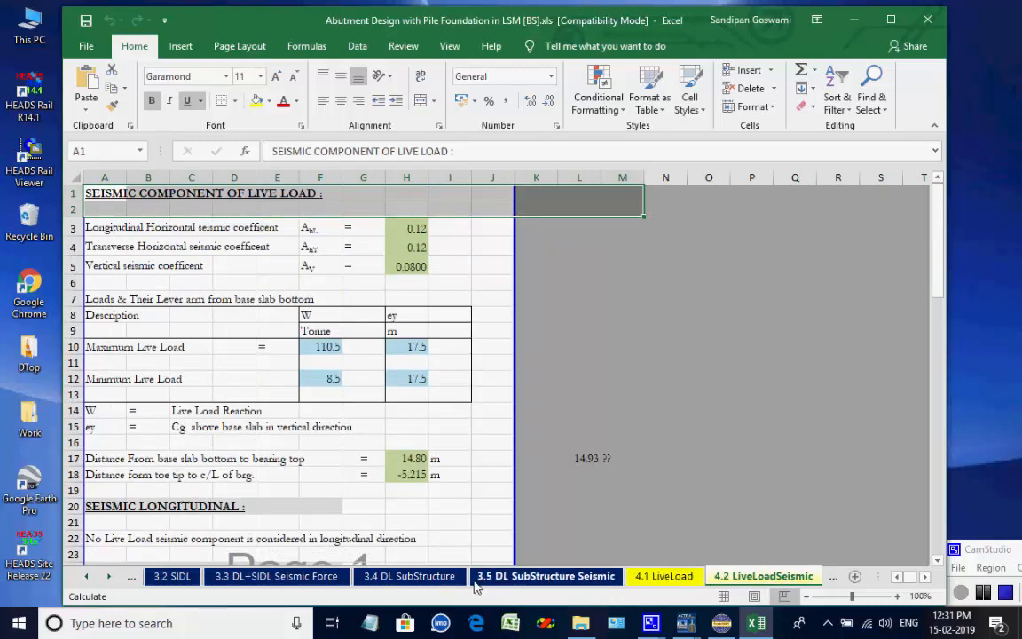
Review the abutment workbook's special vehicle, horizontal force and earth pressure sheets.
{"action": "left_click", "coordinate": [108, 577]}
{"action": "left_click", "coordinate": [108, 577]}
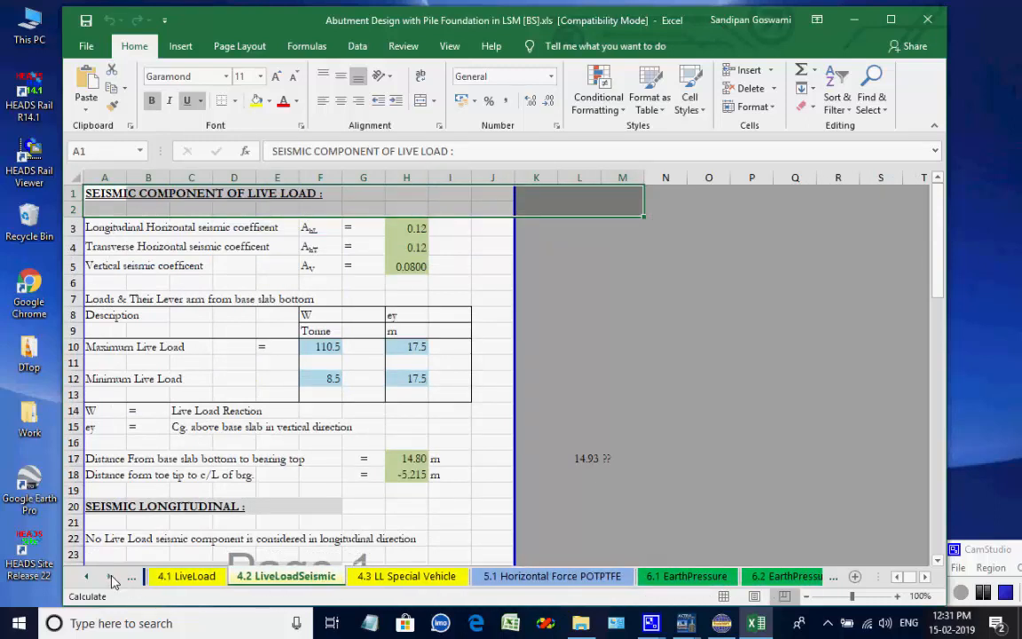
{"action": "left_click", "coordinate": [108, 577]}
{"action": "left_click", "coordinate": [108, 576]}
{"action": "left_click", "coordinate": [208, 577]}
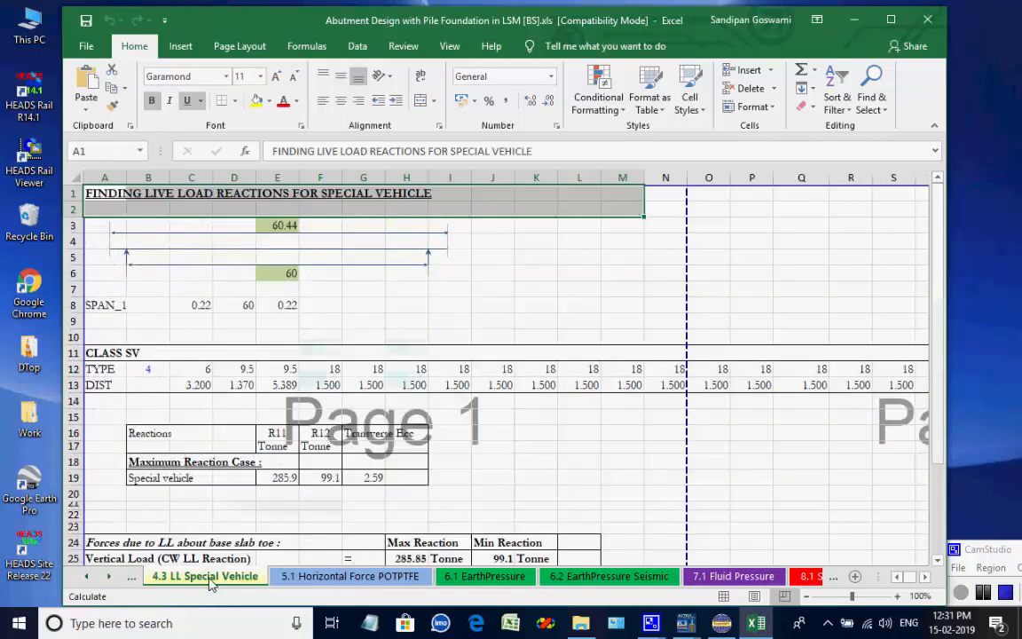
{"action": "left_click", "coordinate": [346, 576]}
{"action": "left_click", "coordinate": [492, 576]}
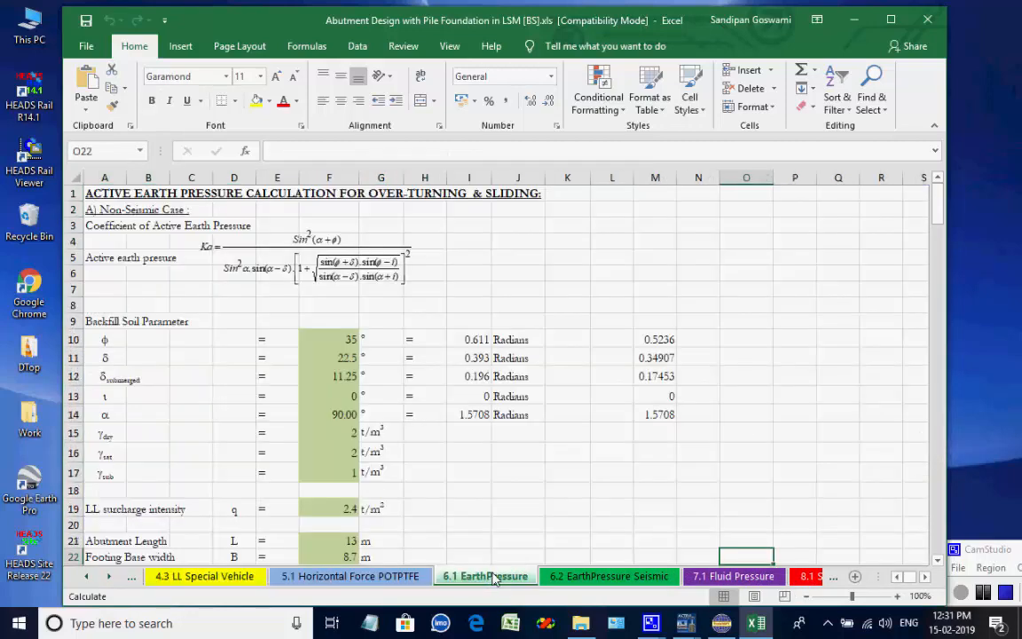
Review the abutment workbook's fluid pressure, summary of forces, shaft load and shaft earth pressure sheets.
{"action": "left_click", "coordinate": [609, 583]}
{"action": "left_click", "coordinate": [729, 579]}
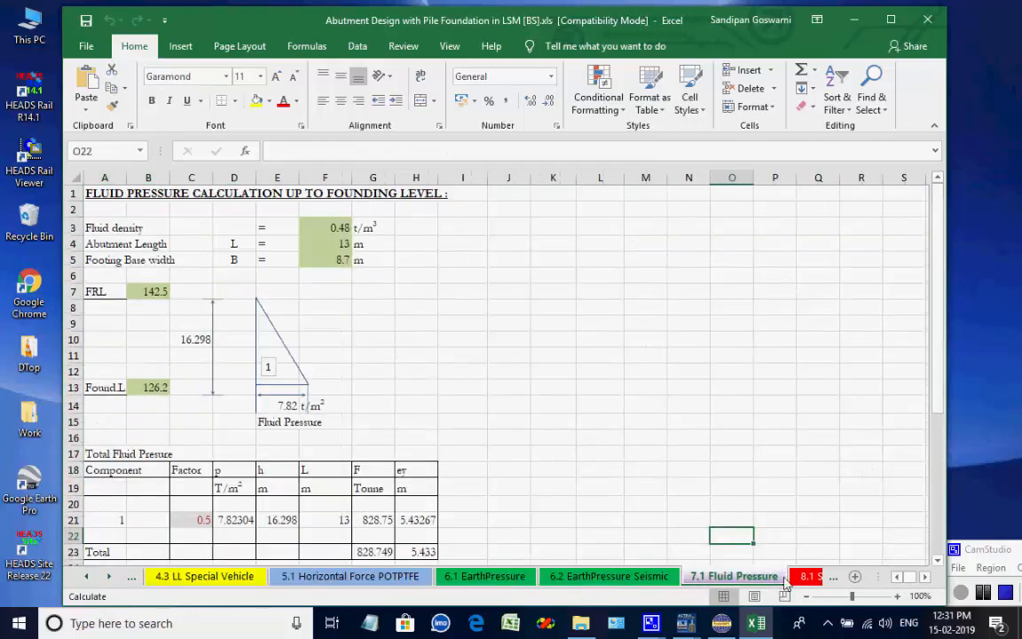
{"action": "left_click", "coordinate": [807, 579]}
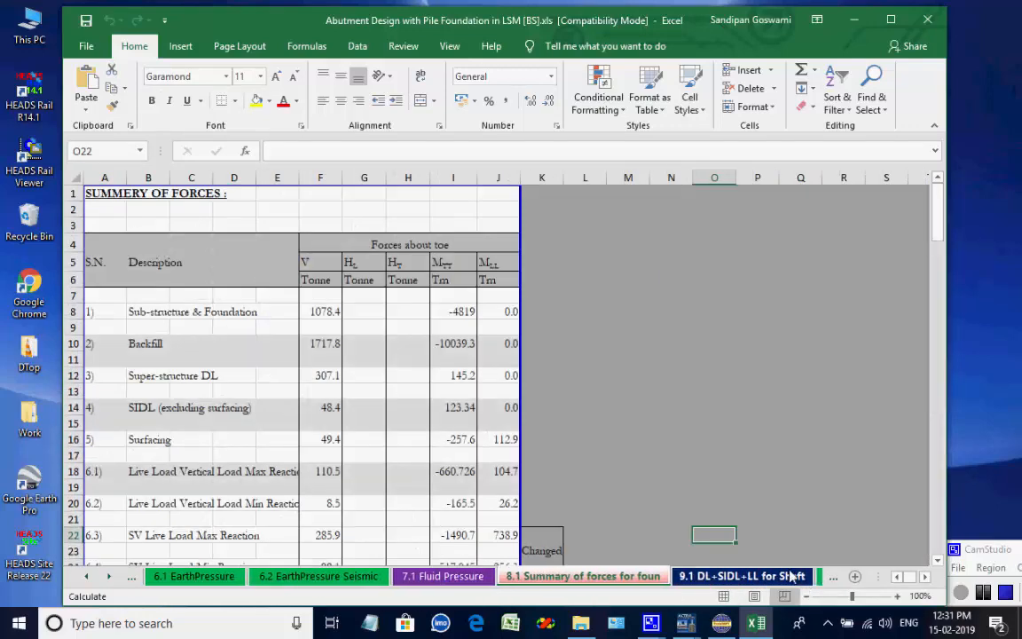
{"action": "left_click", "coordinate": [792, 576]}
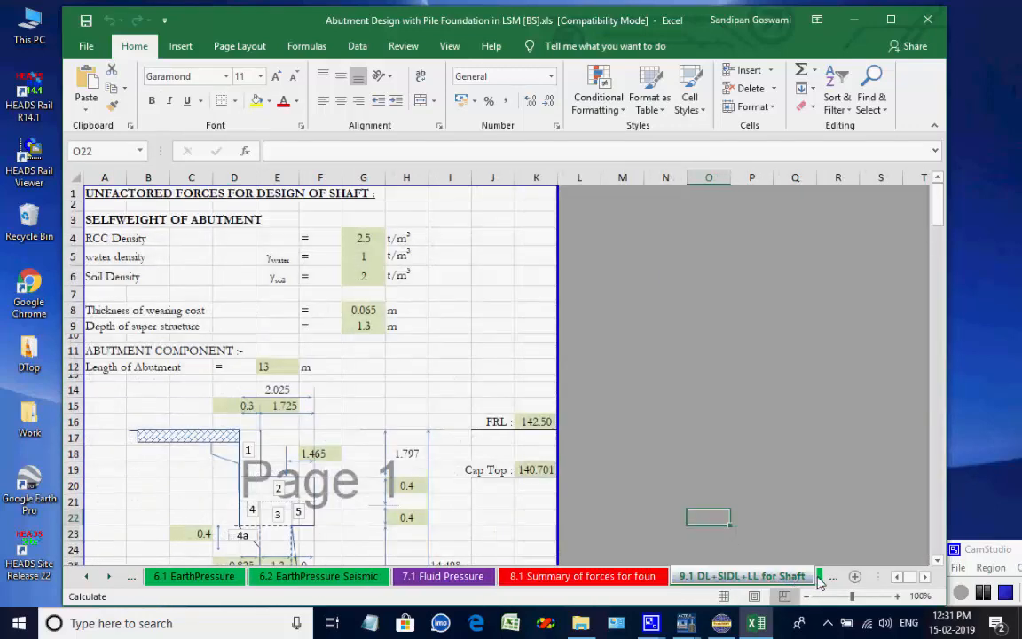
{"action": "left_click", "coordinate": [819, 578]}
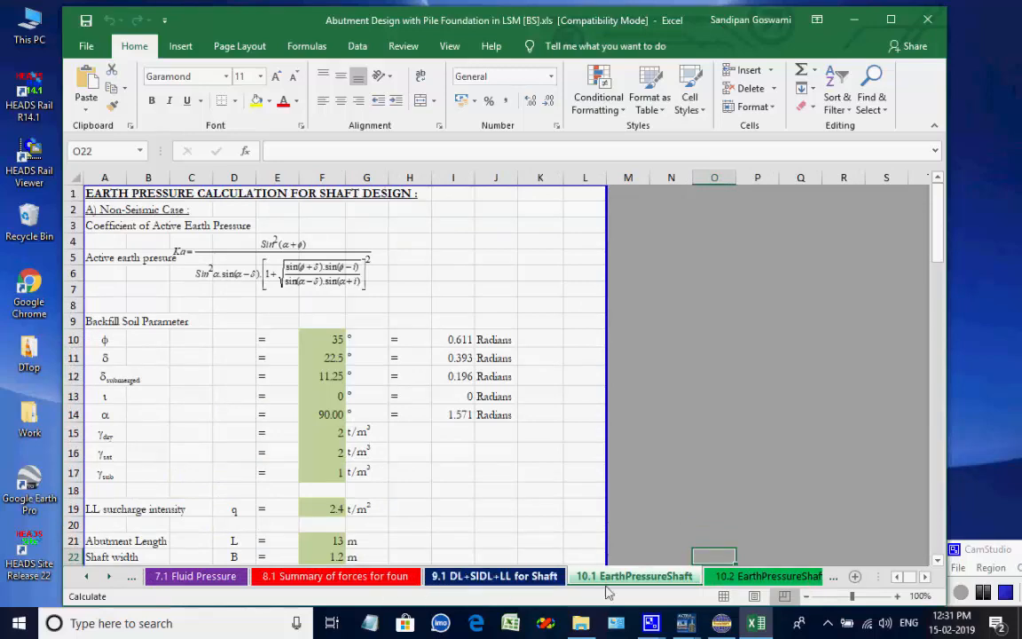
{"action": "left_click", "coordinate": [781, 577]}
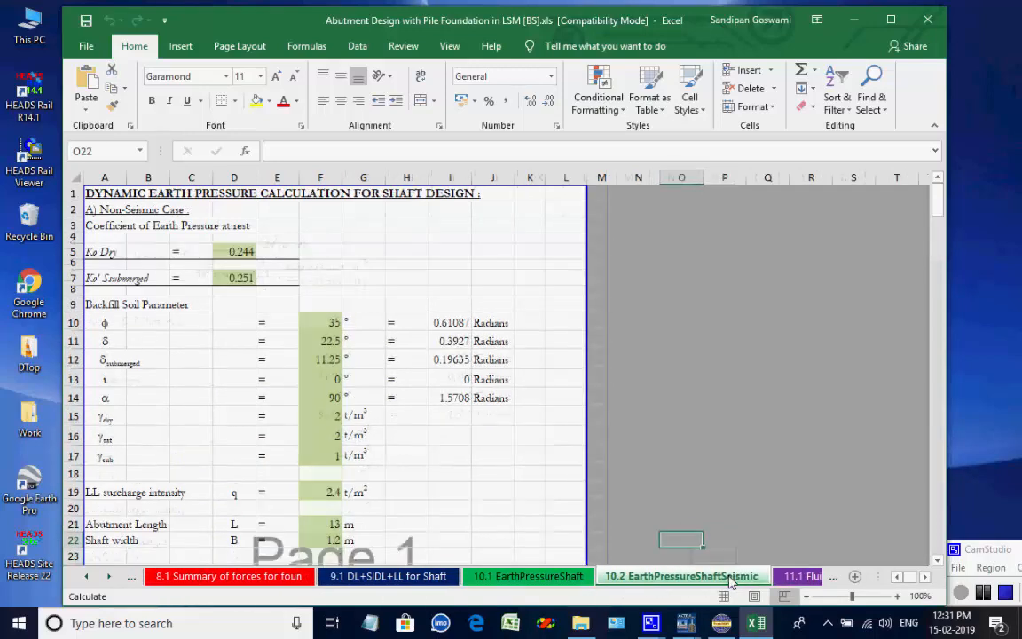
{"action": "left_click", "coordinate": [798, 577]}
{"action": "left_click", "coordinate": [798, 577]}
{"action": "left_click", "coordinate": [799, 577]}
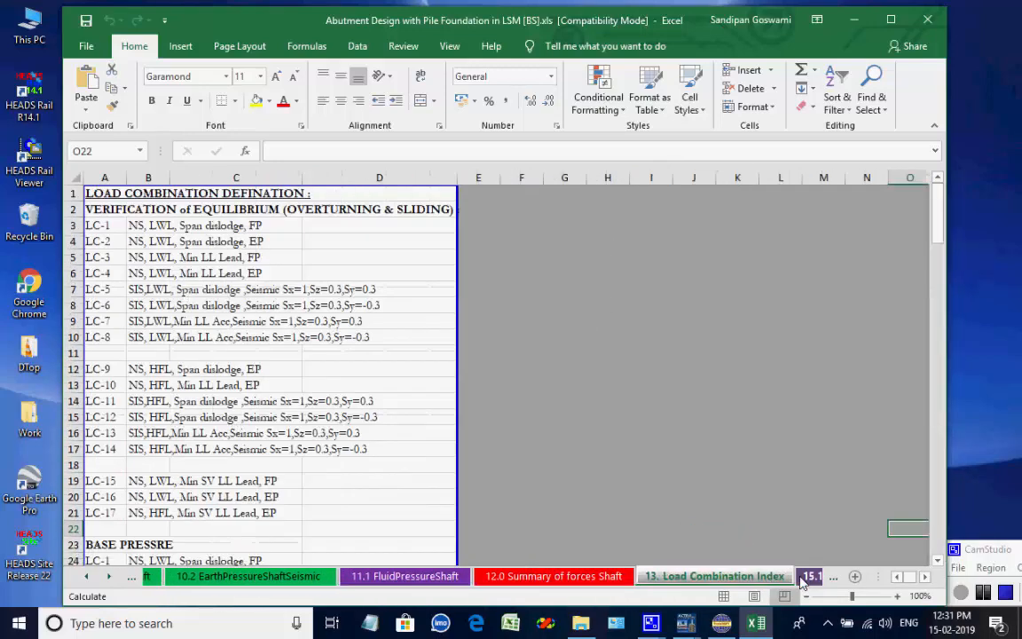
Review the abutment workbook's load combination, vertical capacity, pile design and longitudinal pile cap sheets.
{"action": "left_click", "coordinate": [803, 576]}
{"action": "left_click", "coordinate": [803, 577]}
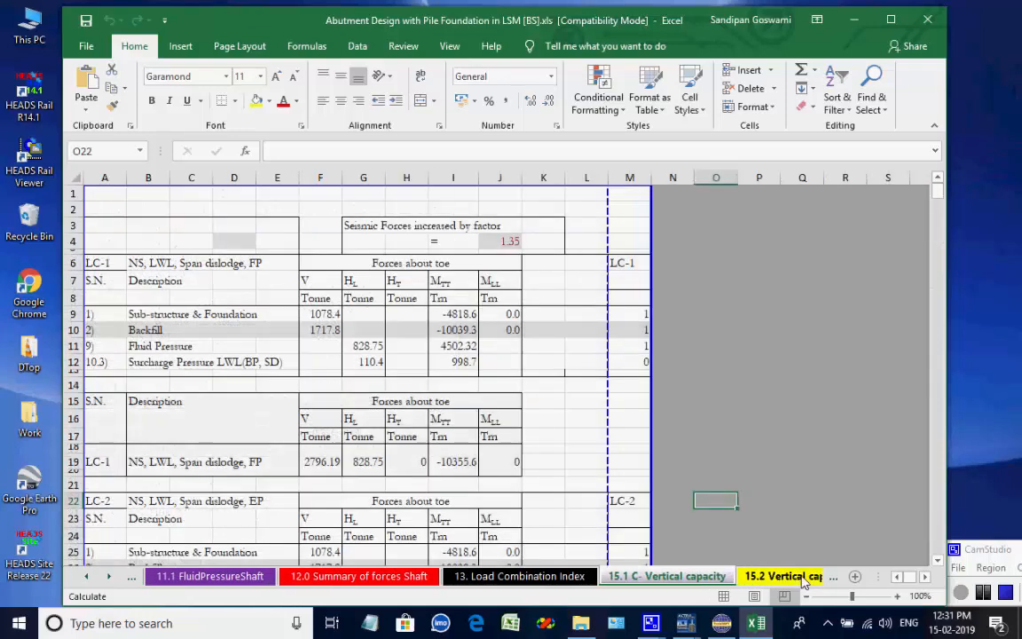
{"action": "left_click", "coordinate": [802, 576]}
{"action": "left_click", "coordinate": [803, 576]}
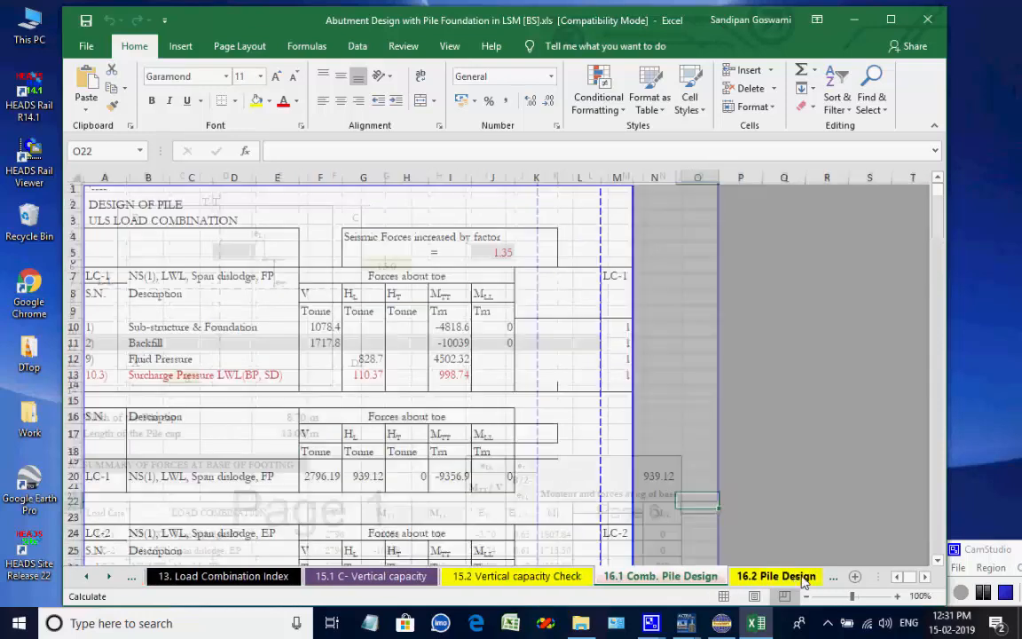
{"action": "left_click", "coordinate": [803, 576]}
{"action": "left_click", "coordinate": [802, 577]}
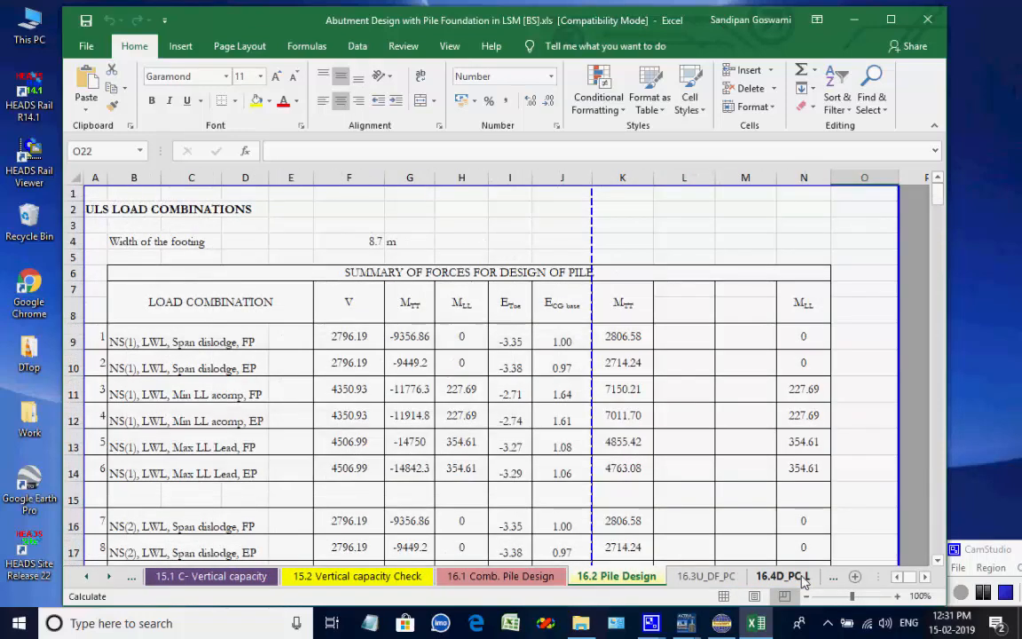
{"action": "left_click", "coordinate": [798, 579]}
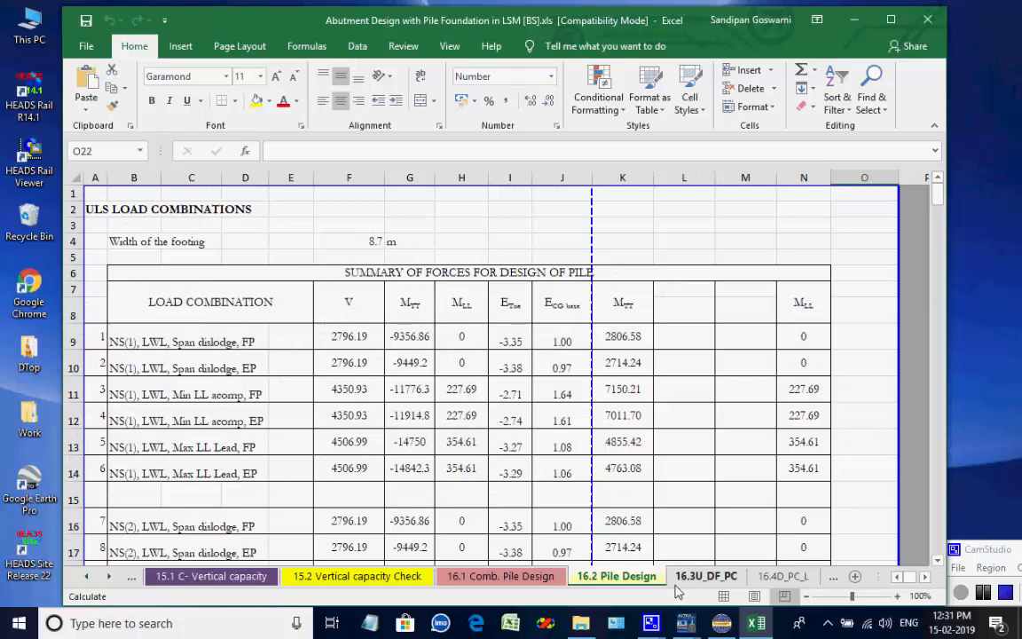
{"action": "left_click", "coordinate": [771, 577]}
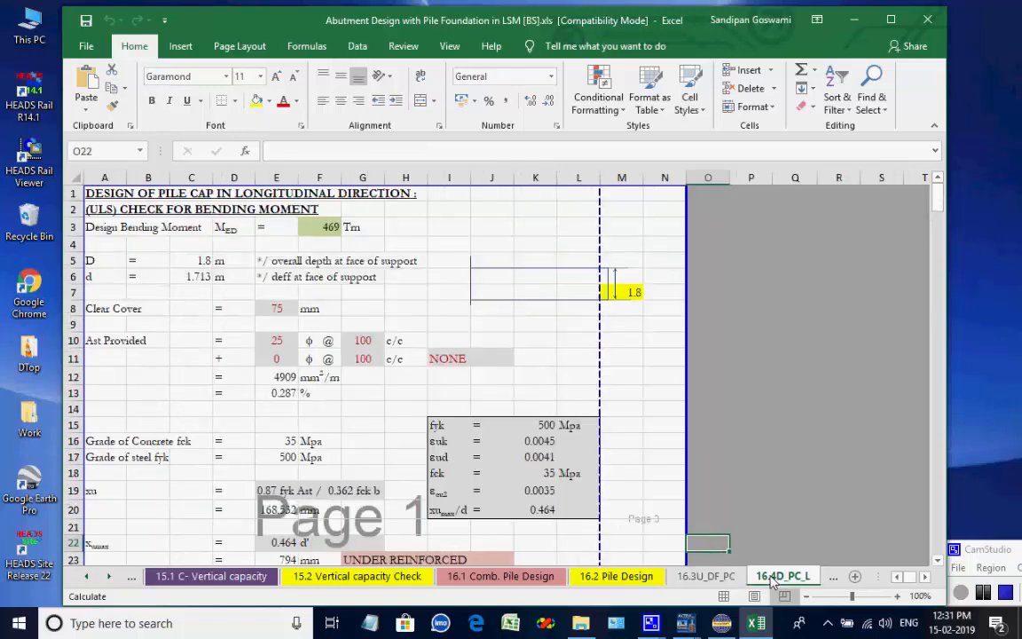
Review the punching shear, abutment shaft ULS combination, shaft design and shaft SLS sheets.
{"action": "left_click", "coordinate": [108, 576]}
{"action": "left_click", "coordinate": [108, 576]}
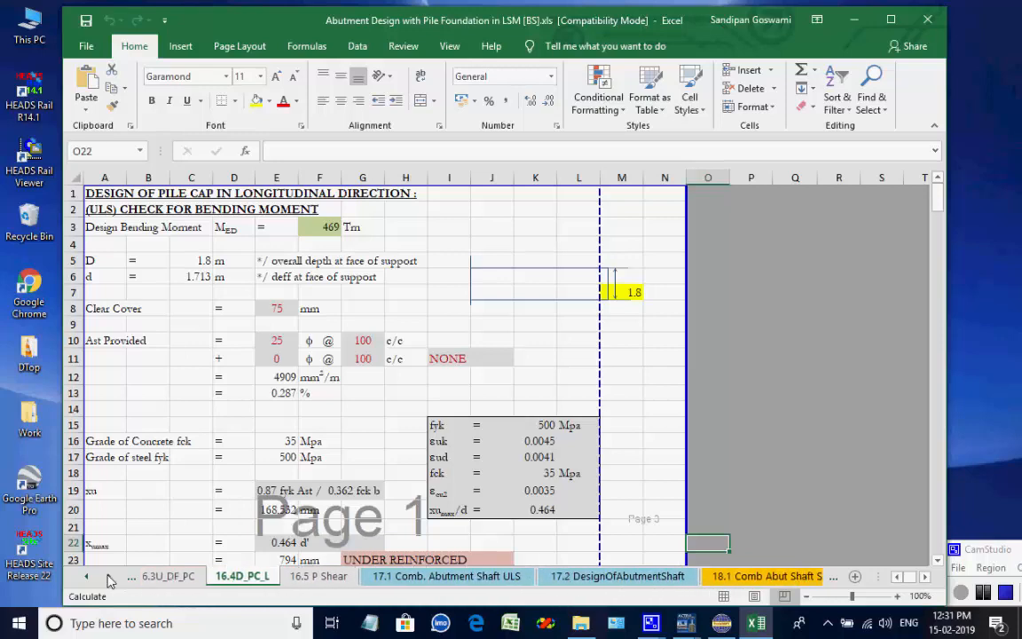
{"action": "left_click", "coordinate": [109, 577]}
{"action": "left_click", "coordinate": [108, 577]}
{"action": "left_click", "coordinate": [129, 578]}
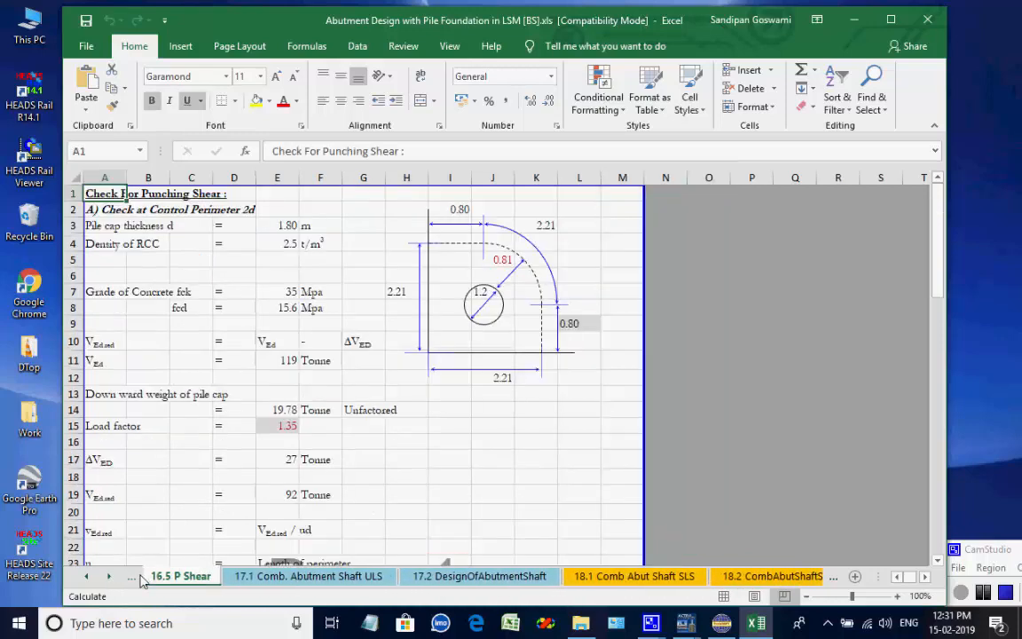
{"action": "left_click", "coordinate": [248, 578]}
{"action": "left_click", "coordinate": [424, 578]}
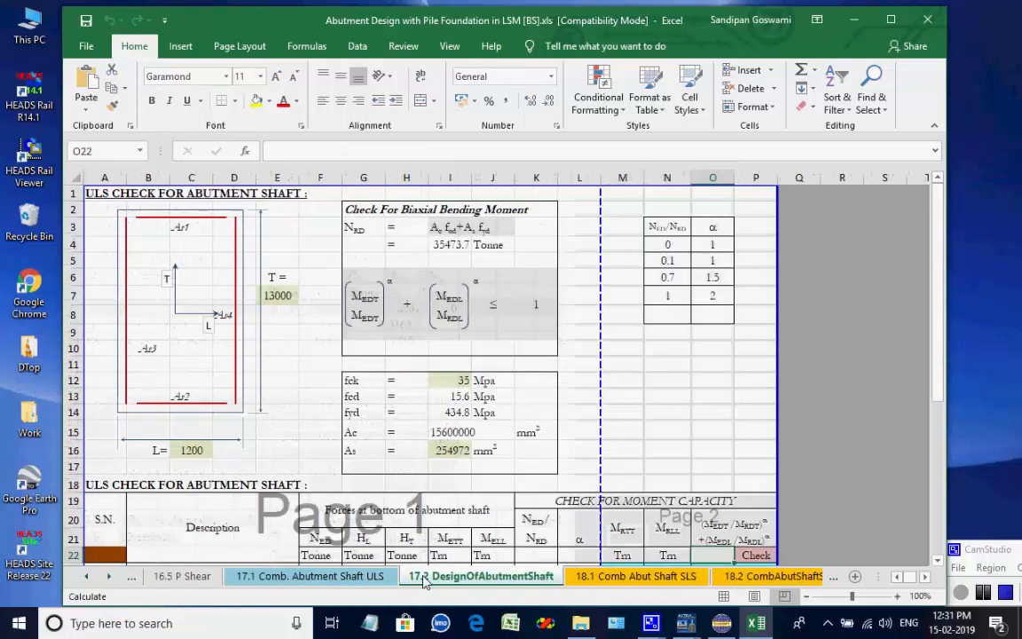
{"action": "left_click", "coordinate": [567, 577]}
{"action": "left_click", "coordinate": [753, 577]}
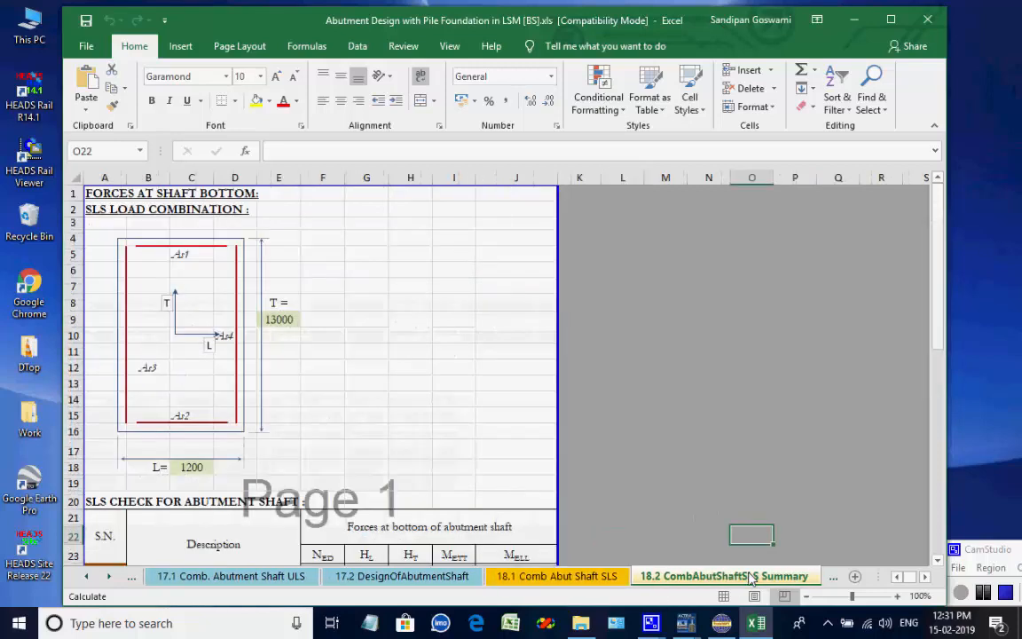
Review the second order check, confinement, dirt wall, return wall and abutment cap design sheets.
{"action": "left_click", "coordinate": [108, 577]}
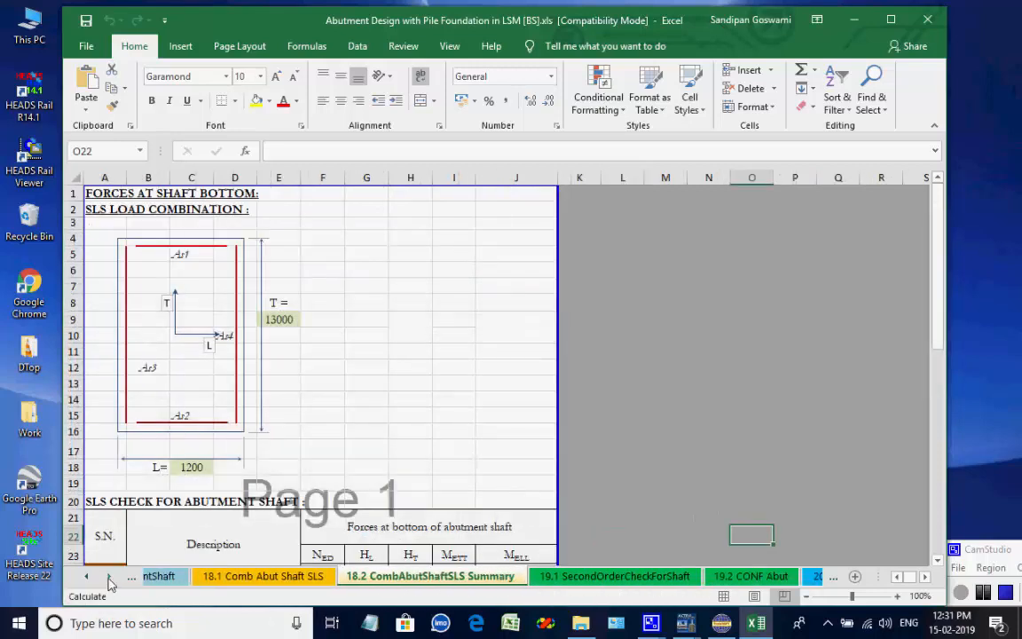
{"action": "left_click", "coordinate": [108, 577]}
{"action": "left_click", "coordinate": [108, 577]}
{"action": "left_click", "coordinate": [108, 577]}
{"action": "left_click", "coordinate": [221, 576]}
{"action": "left_click", "coordinate": [353, 576]}
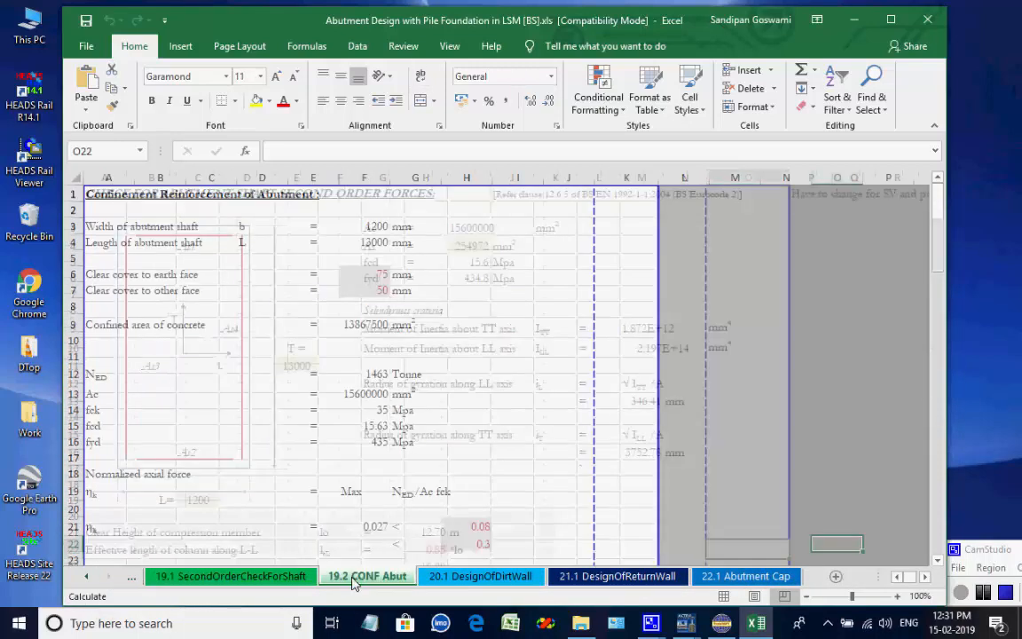
{"action": "left_click", "coordinate": [480, 577]}
{"action": "left_click", "coordinate": [617, 577]}
{"action": "left_click", "coordinate": [736, 577]}
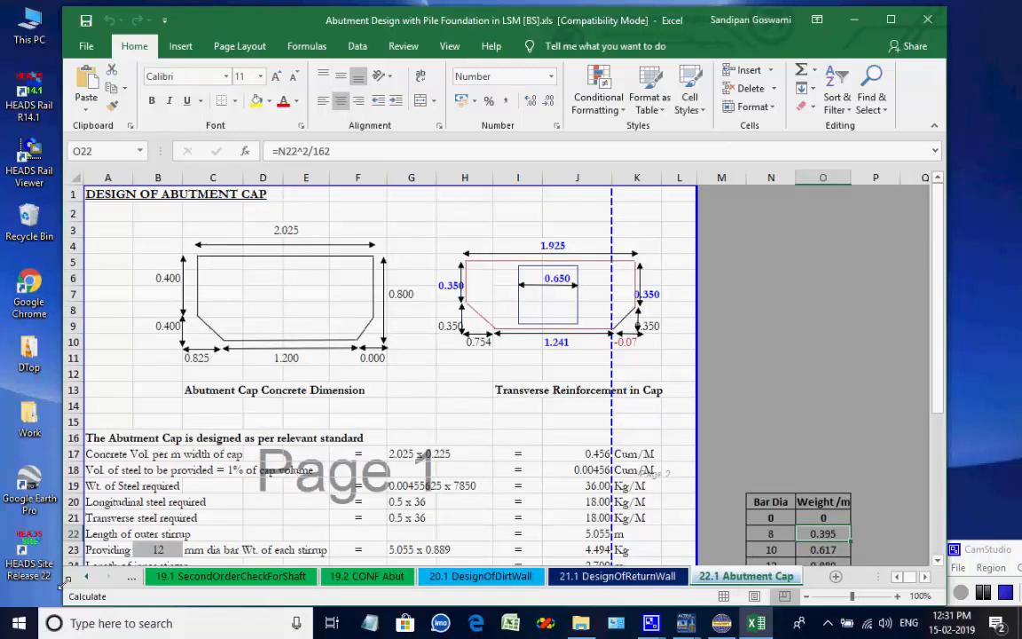
Close the abutment workbook, open the RCC pier design with pile foundation in LS and process a new design.
{"action": "left_click", "coordinate": [927, 26]}
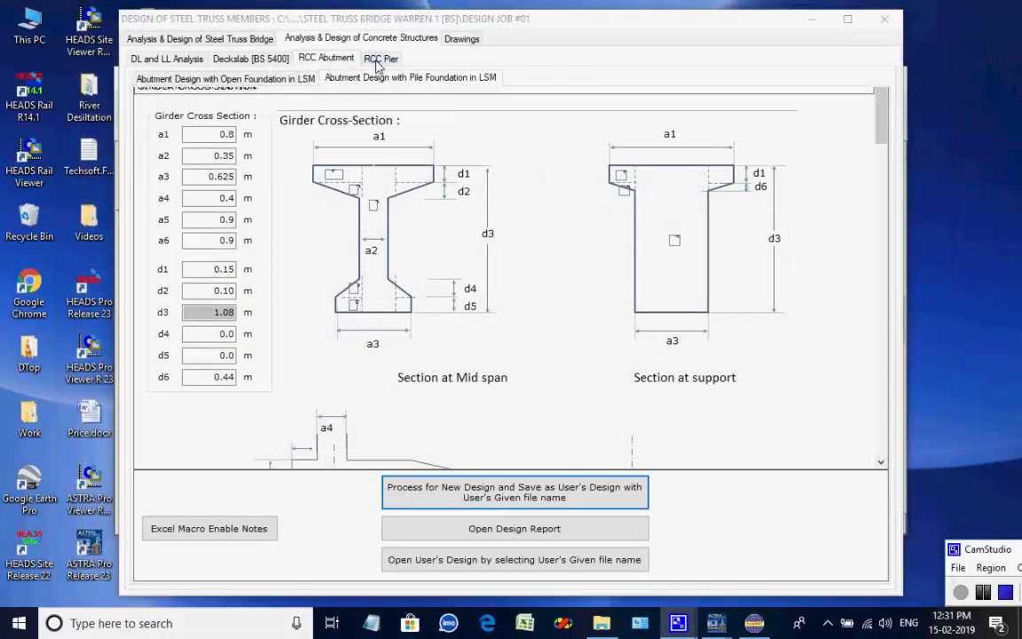
{"action": "left_click", "coordinate": [379, 58]}
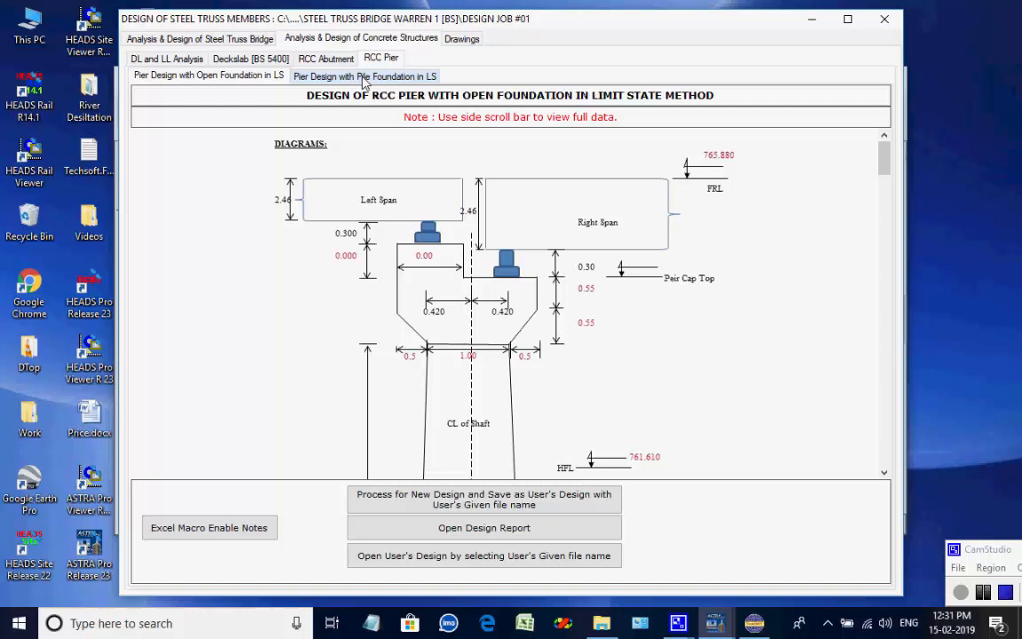
{"action": "left_click", "coordinate": [363, 77]}
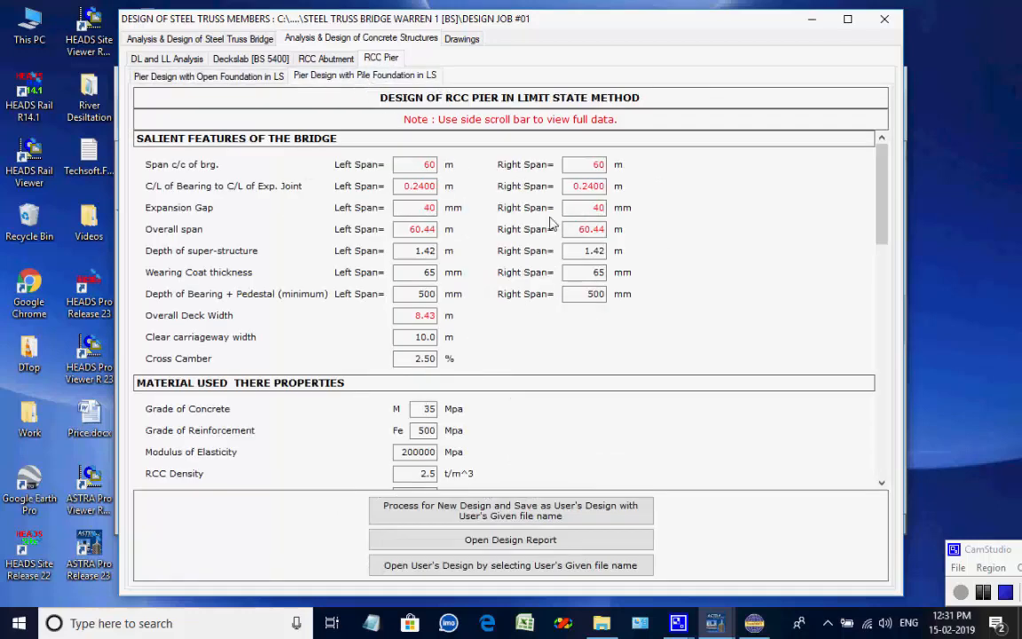
{"action": "left_click_drag", "start_coordinate": [882, 194], "coordinate": [829, 83]}
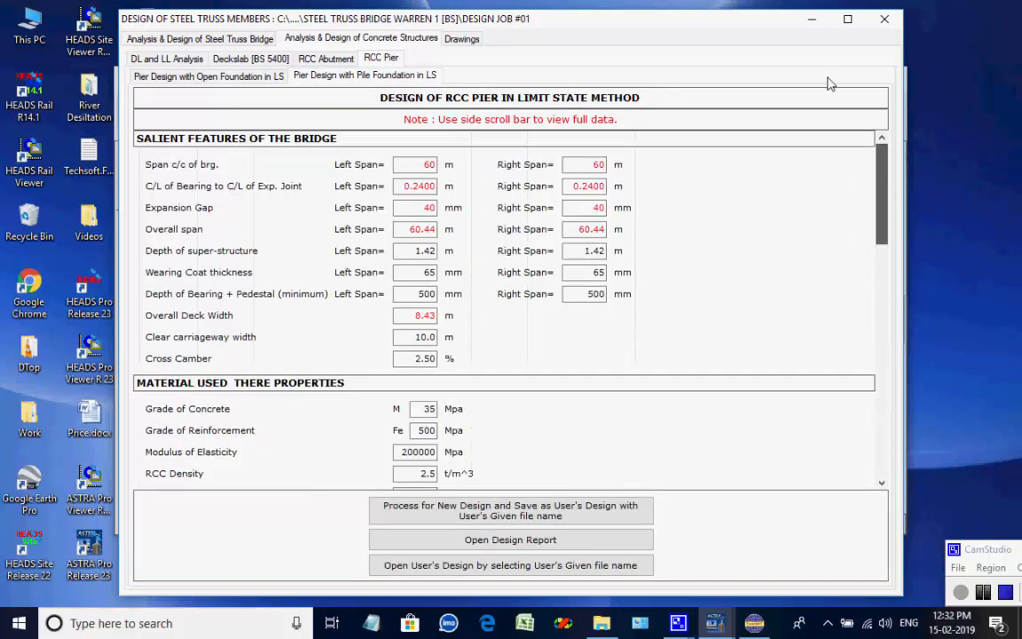
{"action": "left_click", "coordinate": [510, 510]}
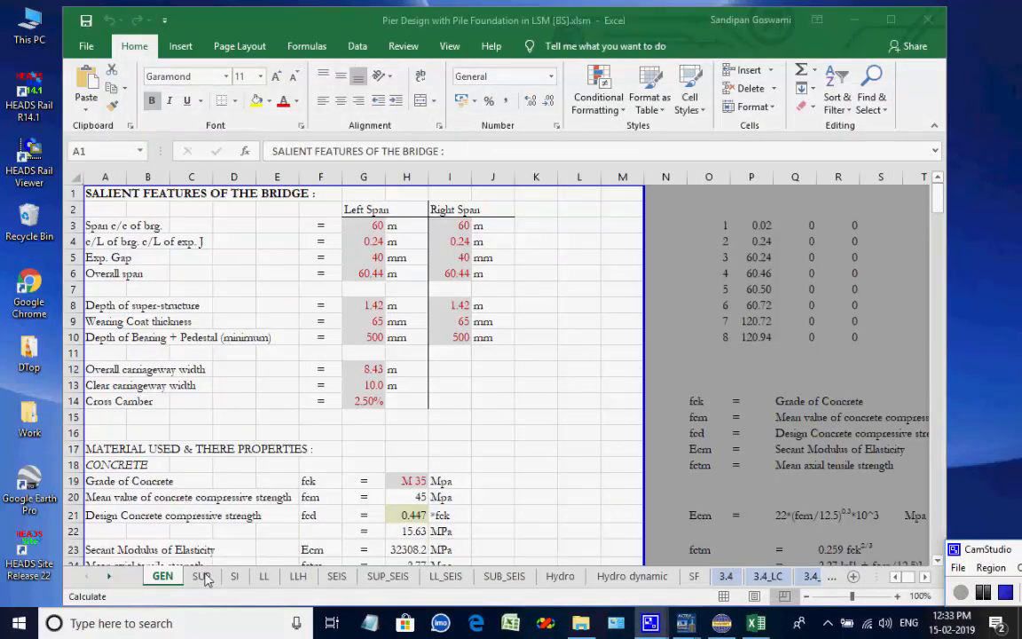
Review the pier workbook's superstructure, SIDL, live load, longitudinal force and seismic sheets.
{"action": "left_click", "coordinate": [202, 576]}
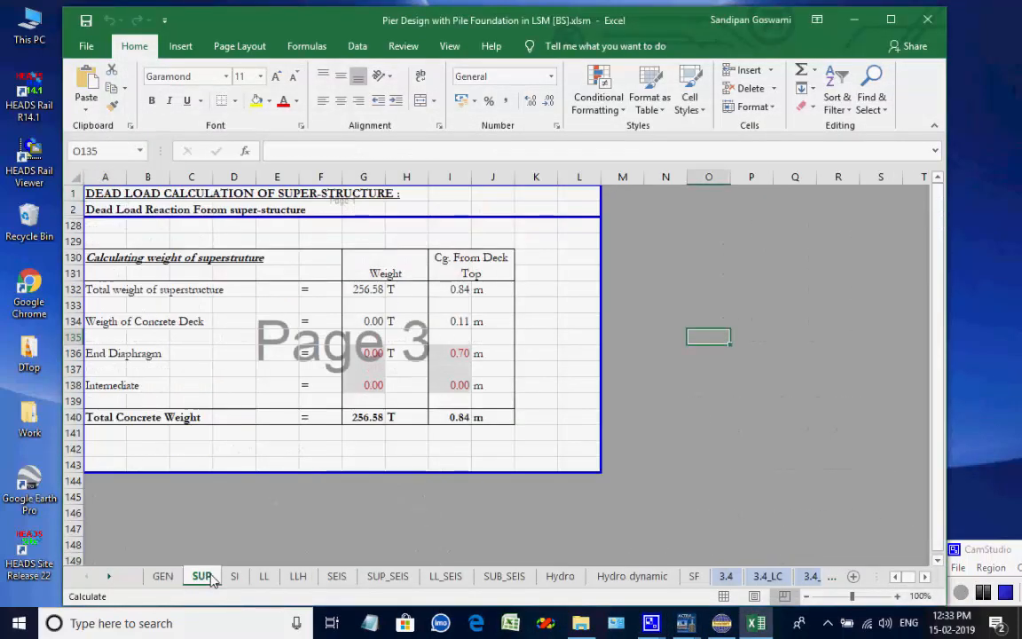
{"action": "left_click", "coordinate": [234, 576]}
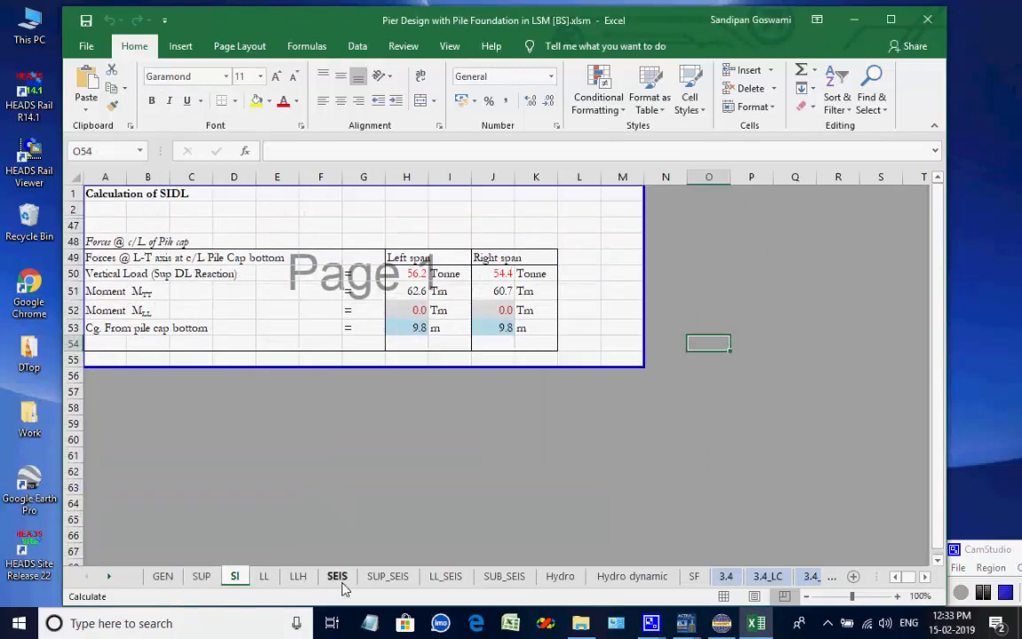
{"action": "left_click", "coordinate": [268, 588]}
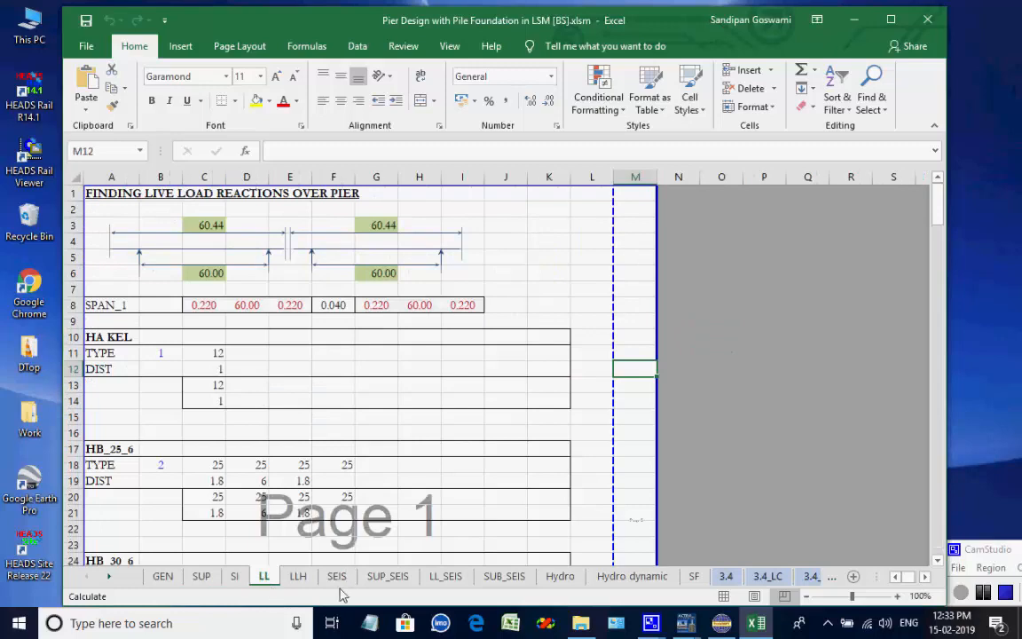
{"action": "left_click", "coordinate": [298, 579]}
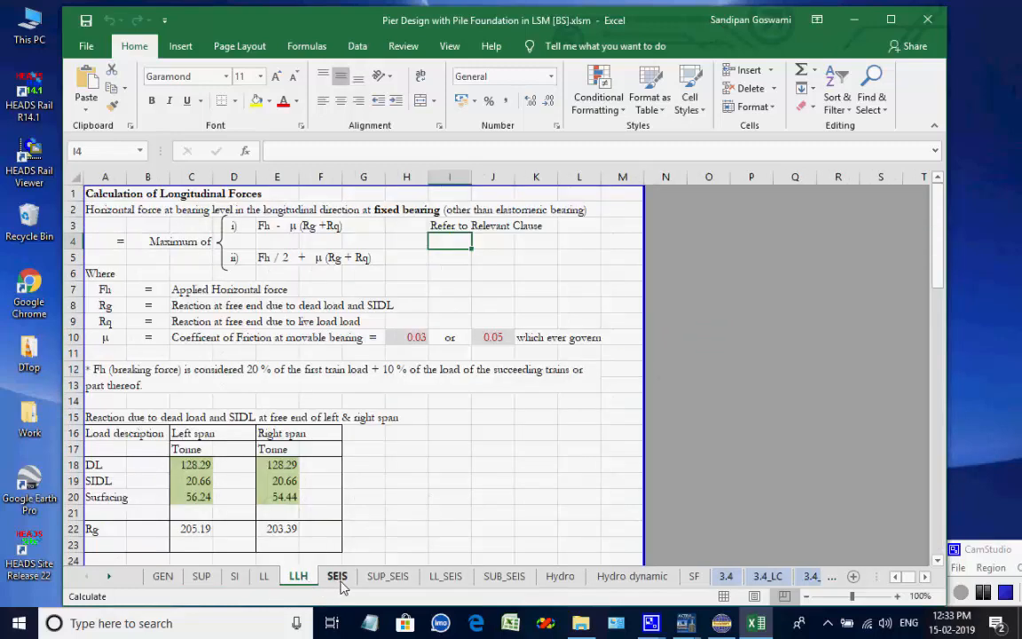
{"action": "left_click", "coordinate": [340, 581]}
{"action": "scroll", "coordinate": [453, 448], "scroll_direction": "up", "scroll_amount": 10}
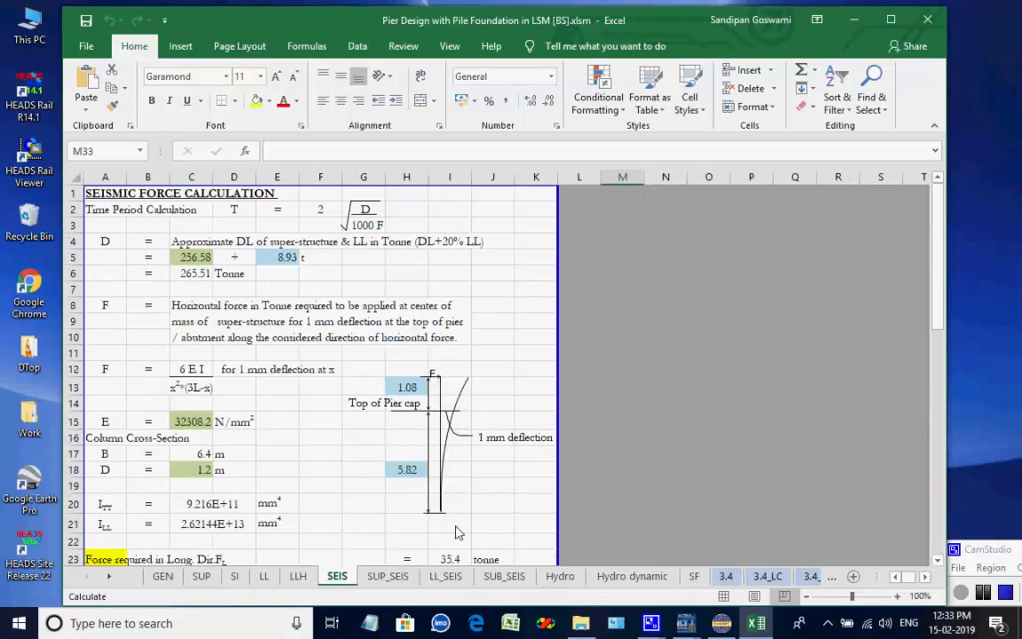
{"action": "left_click", "coordinate": [396, 578]}
{"action": "scroll", "coordinate": [489, 405], "scroll_direction": "up", "scroll_amount": 20}
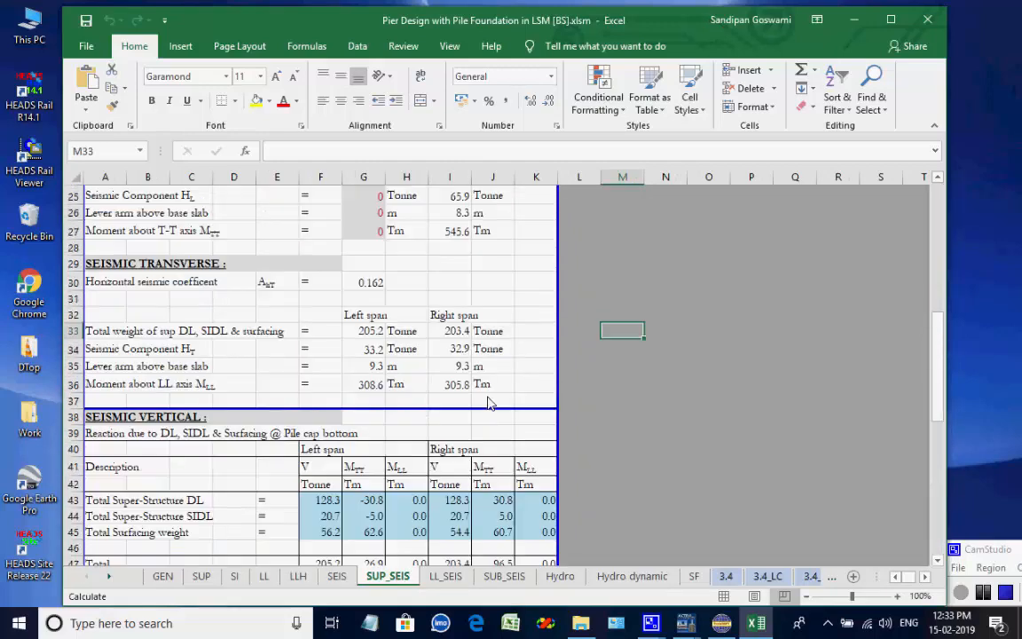
{"action": "left_click", "coordinate": [447, 576]}
{"action": "scroll", "coordinate": [540, 450], "scroll_direction": "up", "scroll_amount": 20}
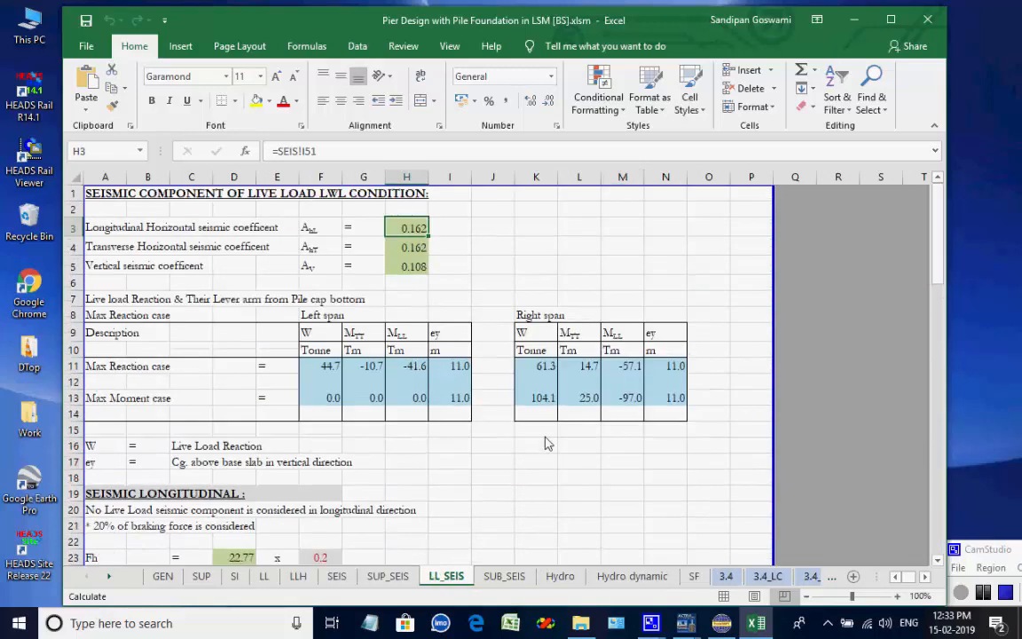
Review the pier workbook's substructure seismic, water current, hydrodynamic and summary of forces sheets.
{"action": "left_click", "coordinate": [503, 576]}
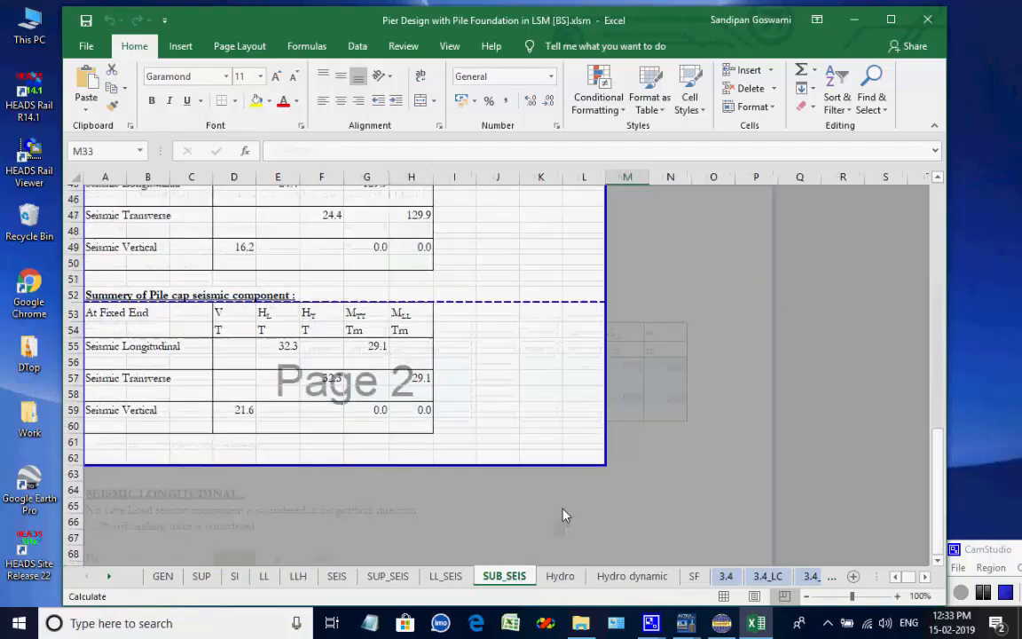
{"action": "scroll", "coordinate": [564, 510], "scroll_direction": "up", "scroll_amount": 15}
{"action": "left_click", "coordinate": [561, 576]}
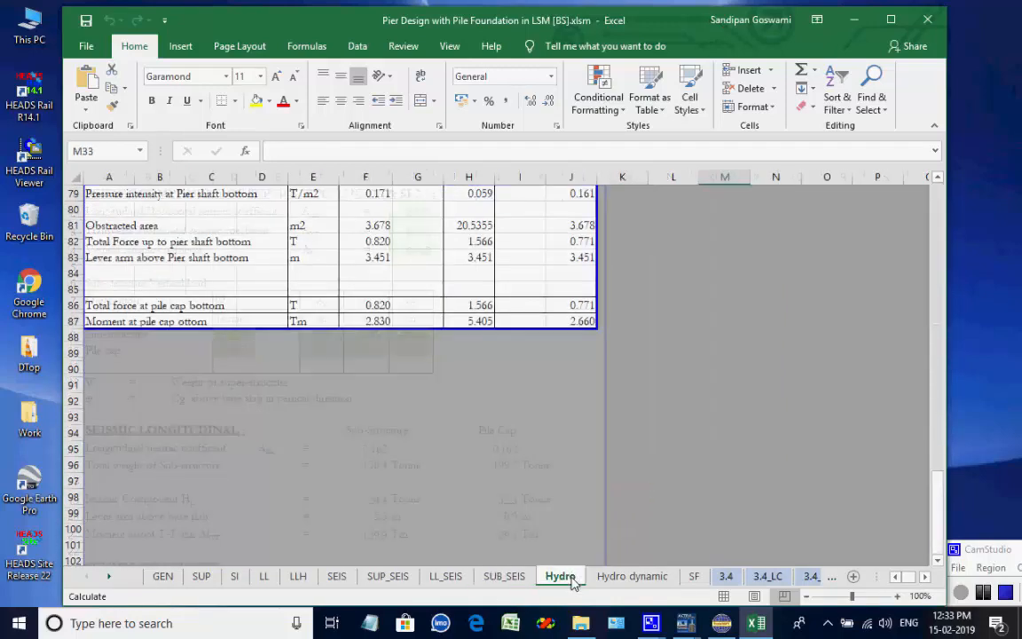
{"action": "scroll", "coordinate": [585, 468], "scroll_direction": "up", "scroll_amount": 20}
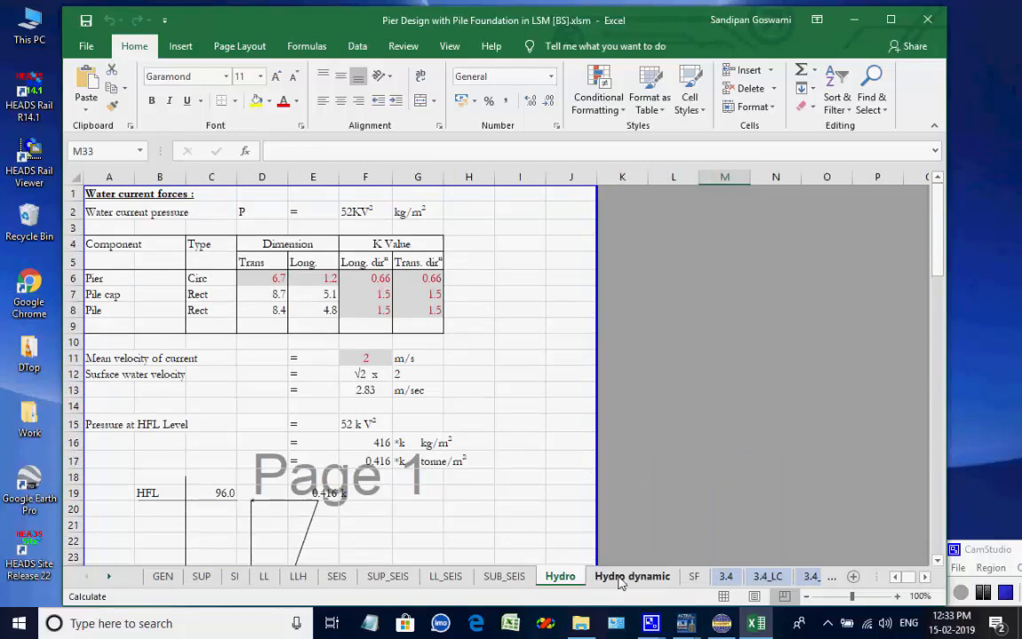
{"action": "left_click", "coordinate": [620, 578]}
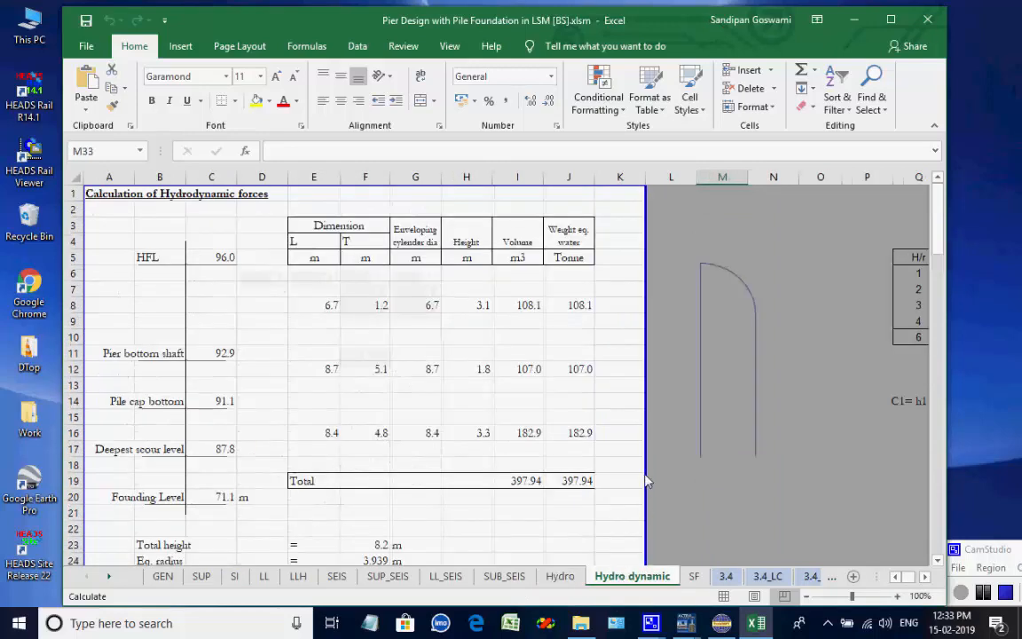
{"action": "left_click", "coordinate": [693, 576]}
{"action": "scroll", "coordinate": [665, 479], "scroll_direction": "up", "scroll_amount": 11}
{"action": "scroll", "coordinate": [653, 451], "scroll_direction": "up", "scroll_amount": 18}
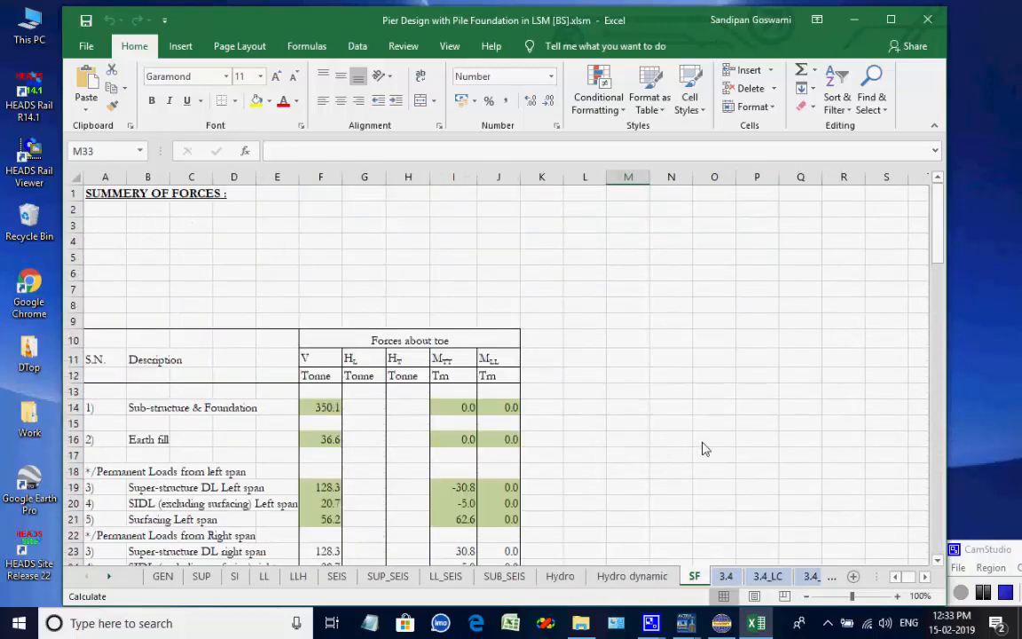
Review the pier workbook's pile capacity load combination, maximum pile reaction and horizontal pile capacity sheets.
{"action": "left_click", "coordinate": [768, 576]}
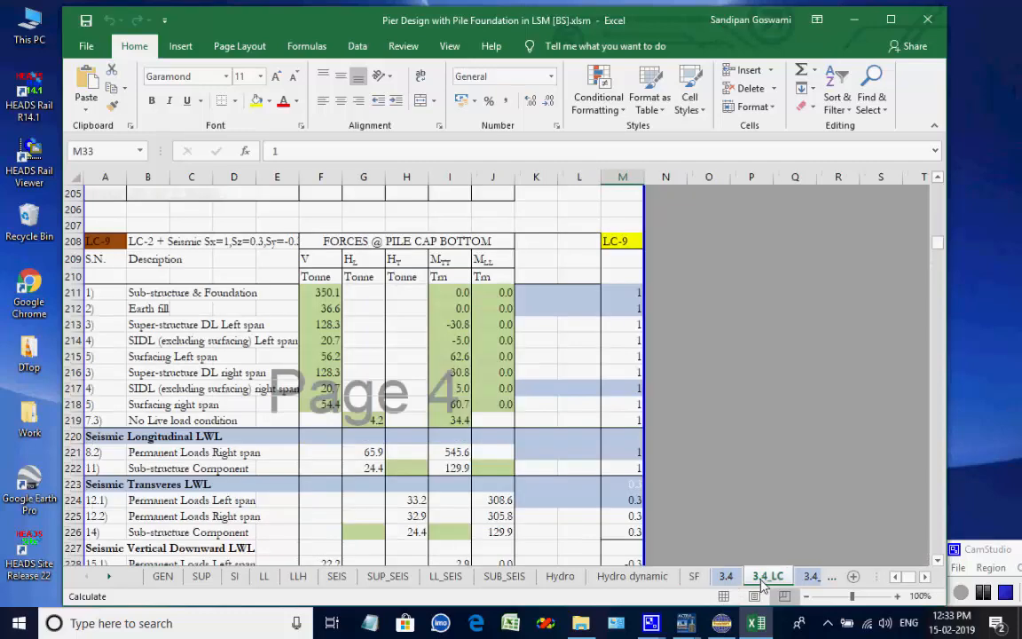
{"action": "scroll", "coordinate": [737, 460], "scroll_direction": "up", "scroll_amount": 20}
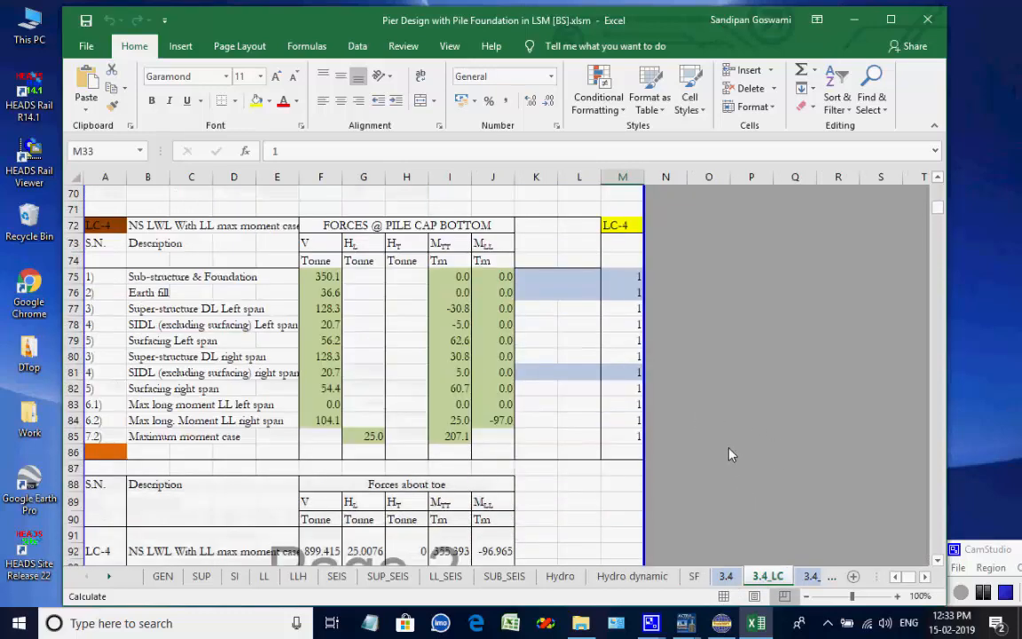
{"action": "left_click", "coordinate": [810, 576]}
{"action": "scroll", "coordinate": [741, 479], "scroll_direction": "up", "scroll_amount": 20}
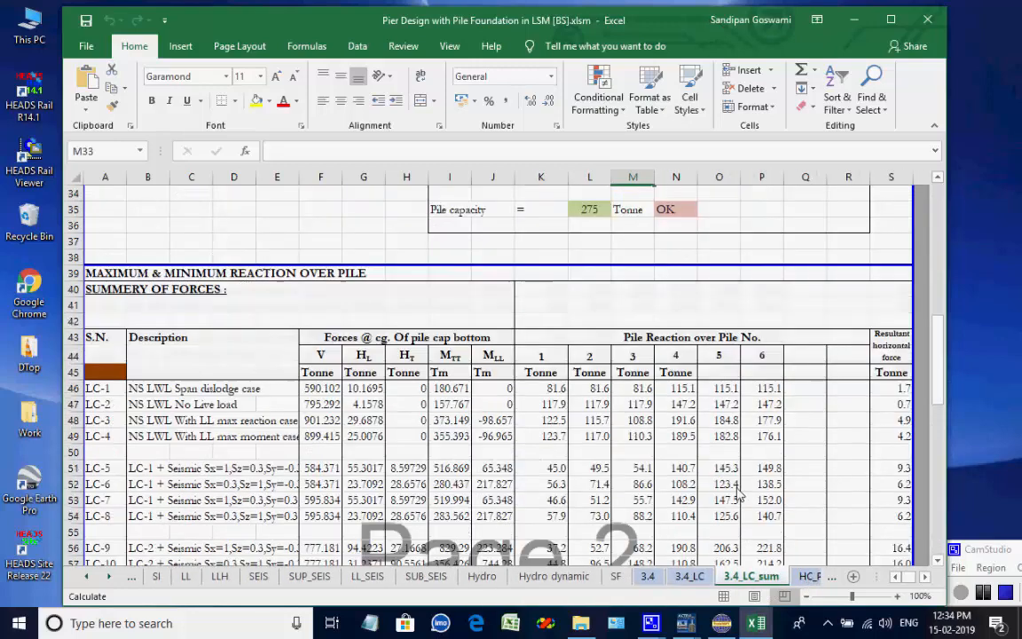
{"action": "left_click", "coordinate": [809, 576]}
{"action": "scroll", "coordinate": [597, 455], "scroll_direction": "up", "scroll_amount": 12}
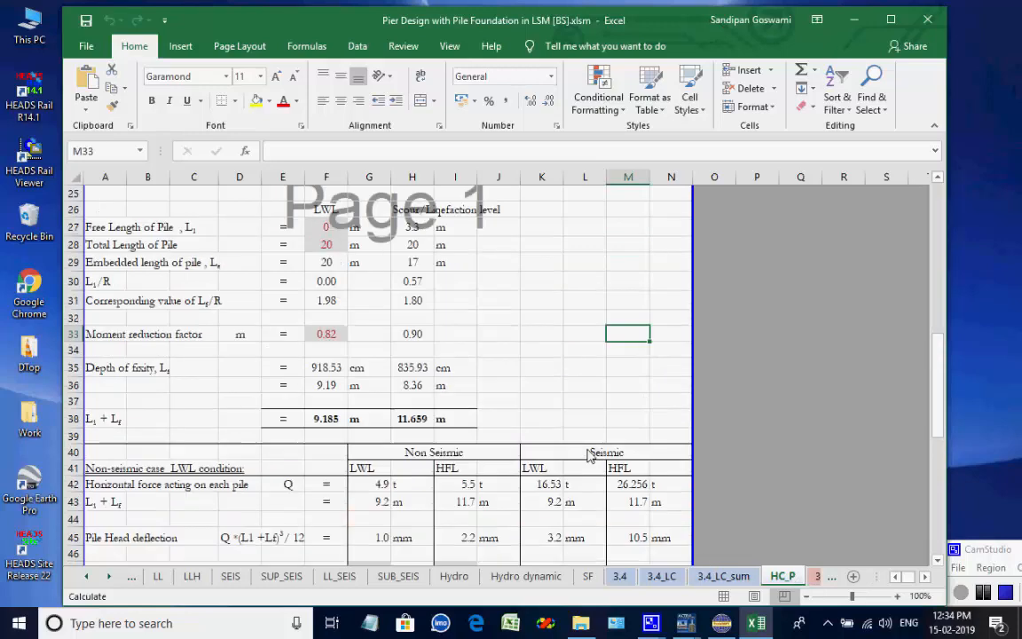
Review the ULS pile and pile cap load combination, summary and design force sheets.
{"action": "left_click", "coordinate": [816, 577]}
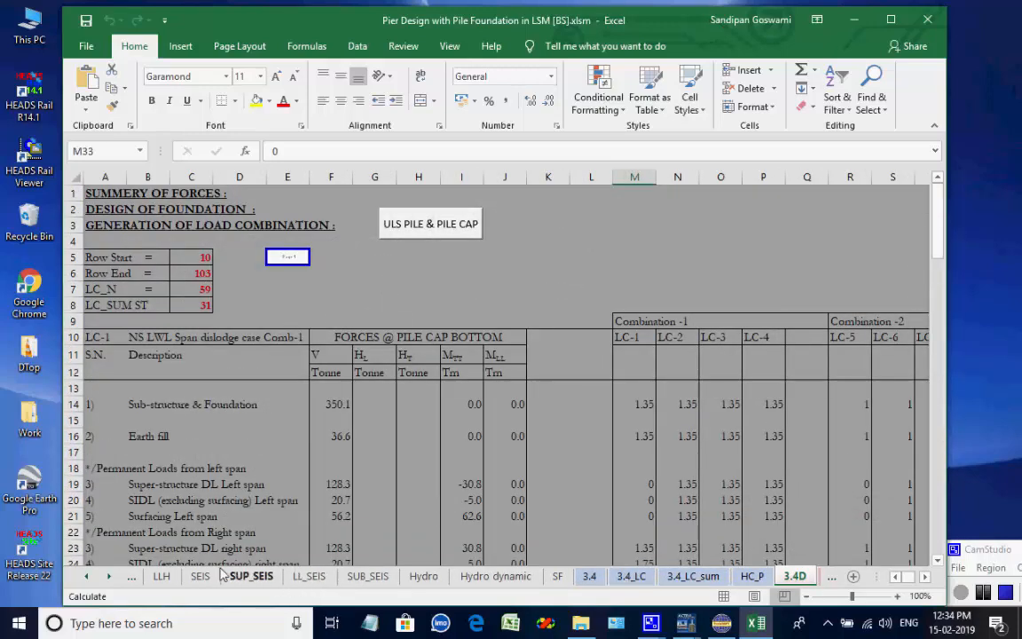
{"action": "left_click", "coordinate": [108, 578]}
{"action": "left_click", "coordinate": [108, 578]}
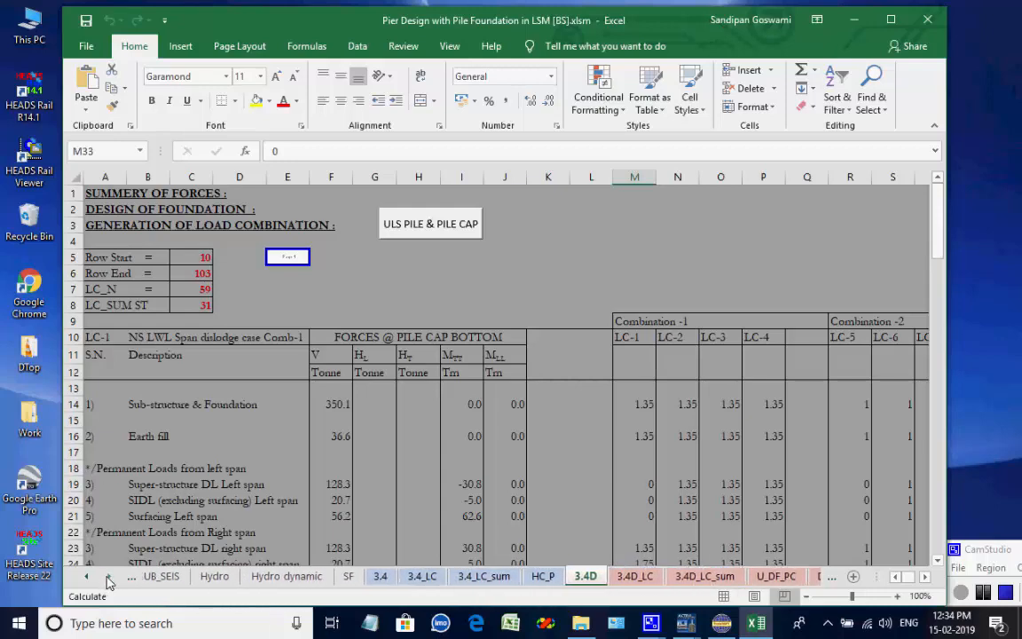
{"action": "left_click", "coordinate": [108, 578]}
{"action": "left_click", "coordinate": [108, 578]}
{"action": "left_click", "coordinate": [107, 579]}
{"action": "left_click", "coordinate": [108, 578]}
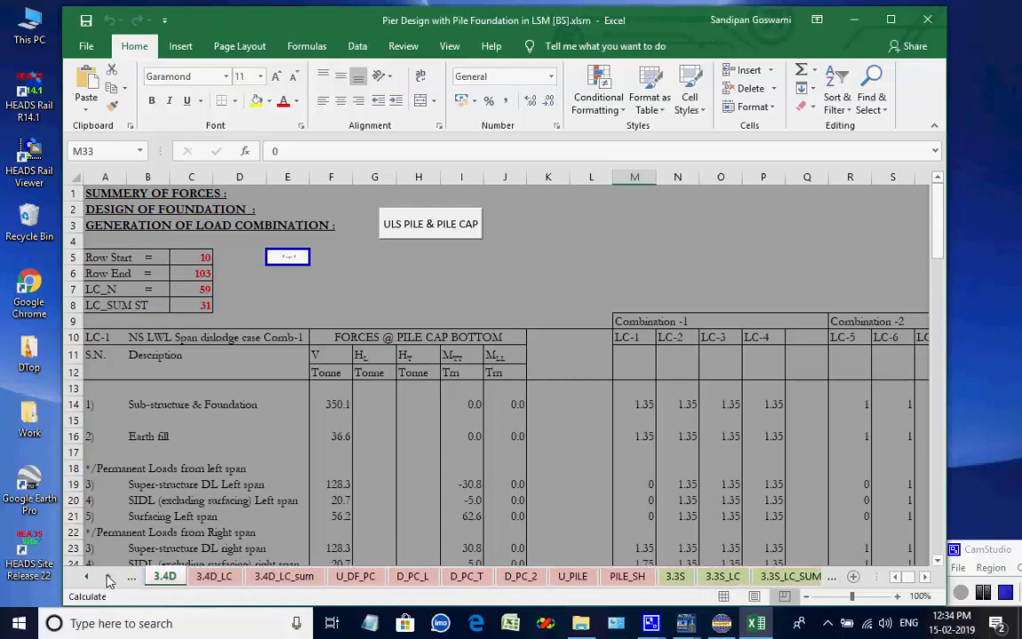
{"action": "left_click", "coordinate": [213, 577]}
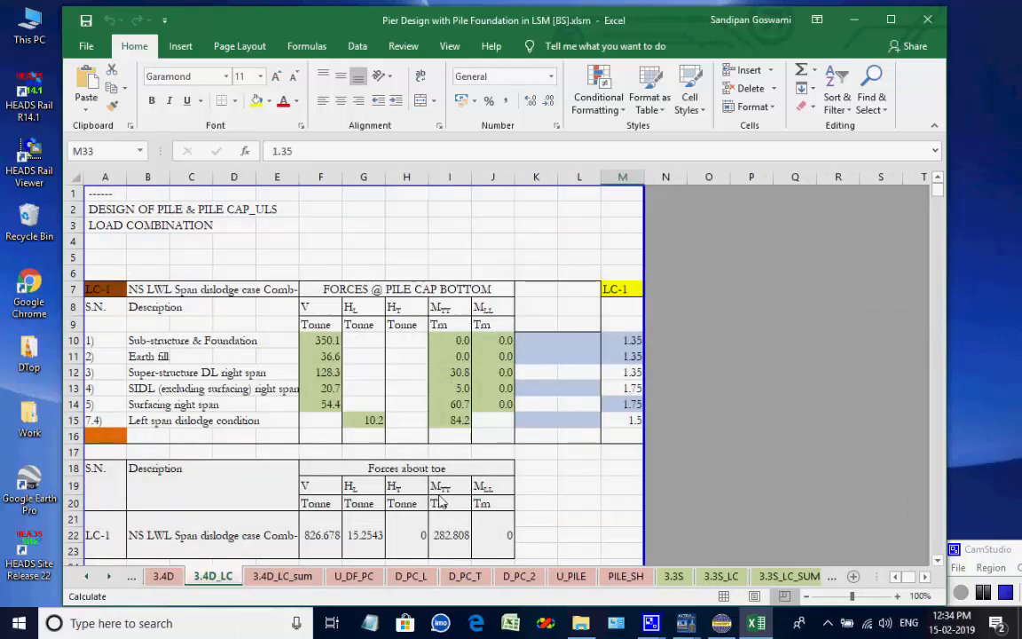
{"action": "left_click", "coordinate": [306, 578]}
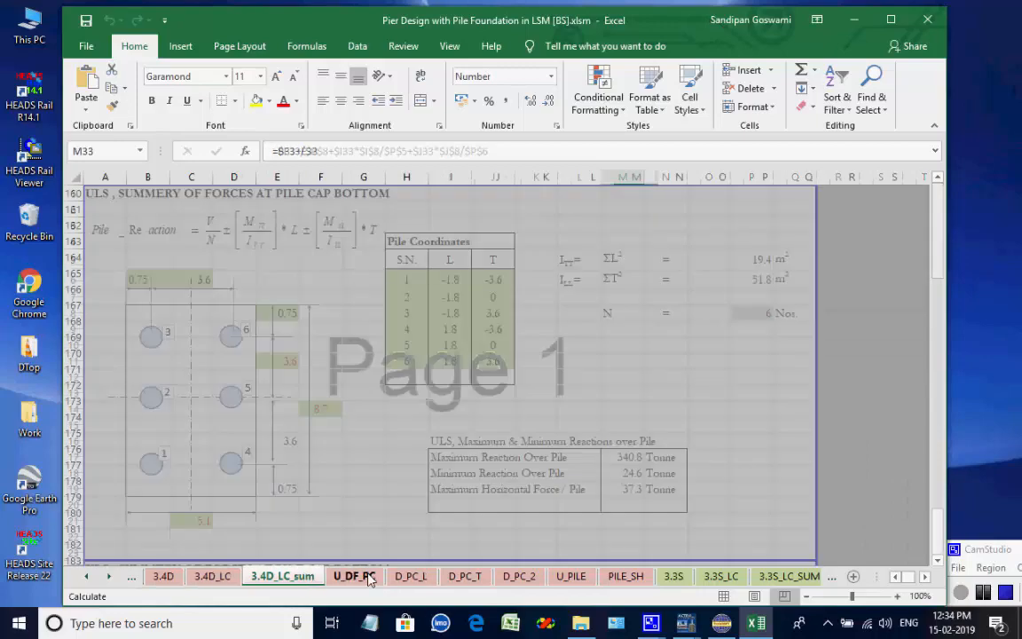
{"action": "left_click", "coordinate": [371, 578]}
{"action": "scroll", "coordinate": [576, 383], "scroll_direction": "up", "scroll_amount": 20}
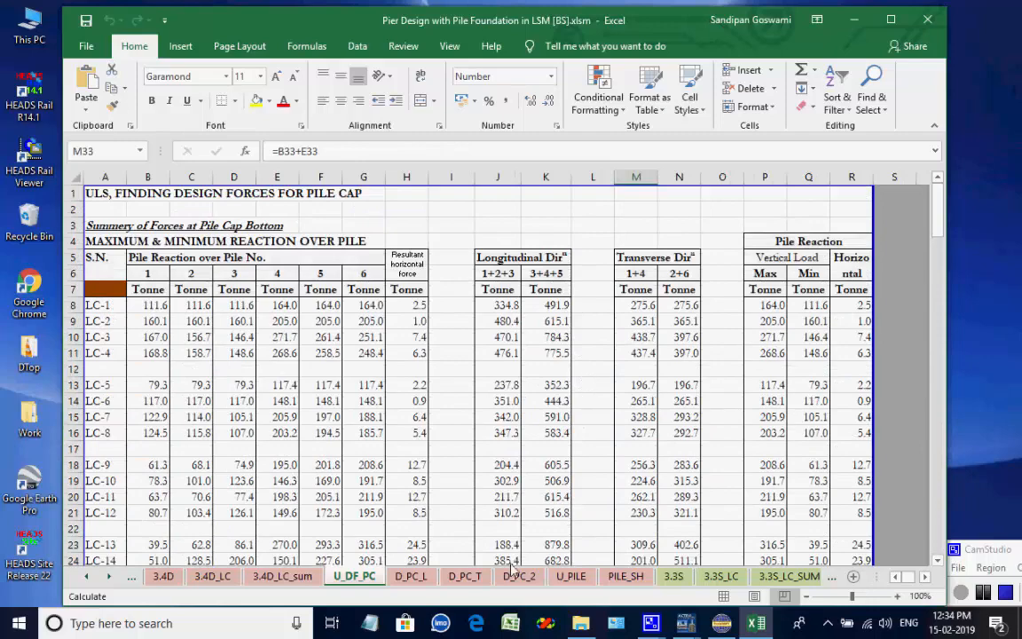
Review the pile cap bending, transverse pile cap, pile moment capacity and pile shear design sheets.
{"action": "left_click", "coordinate": [410, 577]}
{"action": "scroll", "coordinate": [497, 404], "scroll_direction": "up", "scroll_amount": 20}
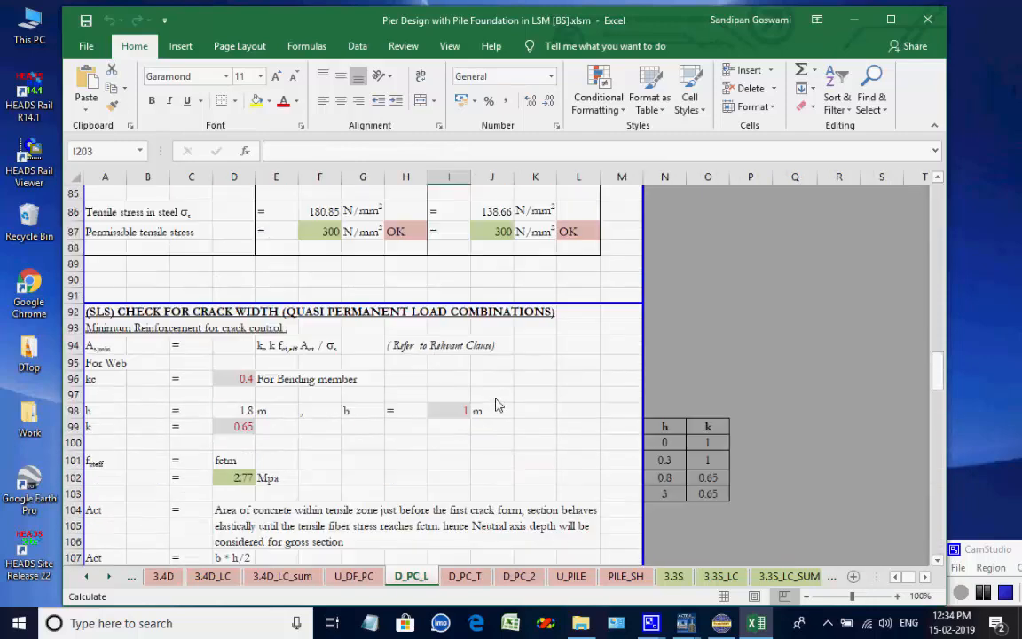
{"action": "scroll", "coordinate": [496, 403], "scroll_direction": "up", "scroll_amount": 20}
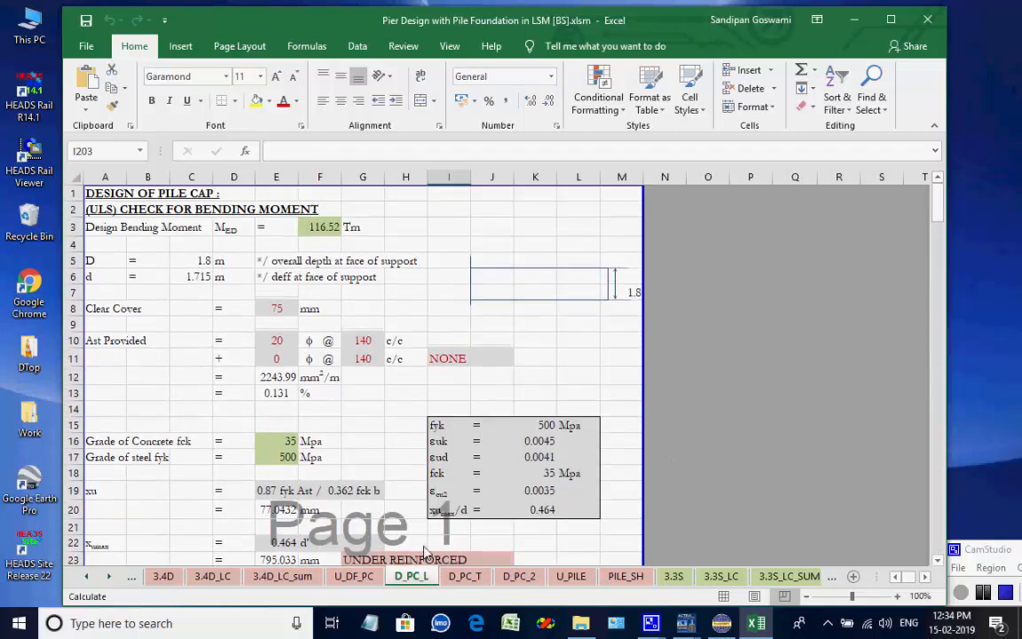
{"action": "left_click", "coordinate": [465, 576]}
{"action": "scroll", "coordinate": [489, 435], "scroll_direction": "up", "scroll_amount": 20}
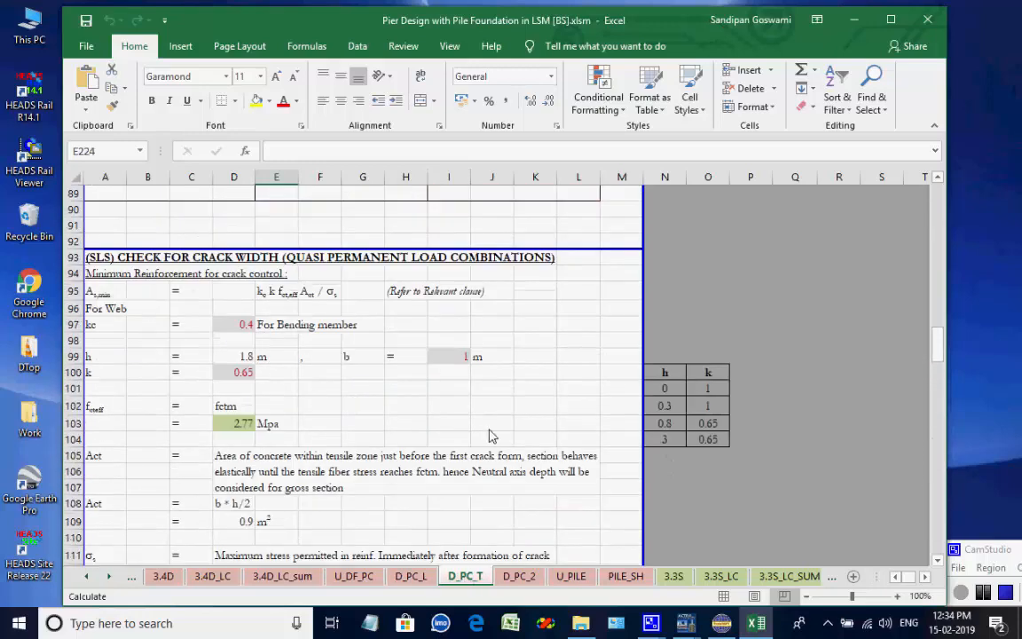
{"action": "scroll", "coordinate": [489, 436], "scroll_direction": "up", "scroll_amount": 20}
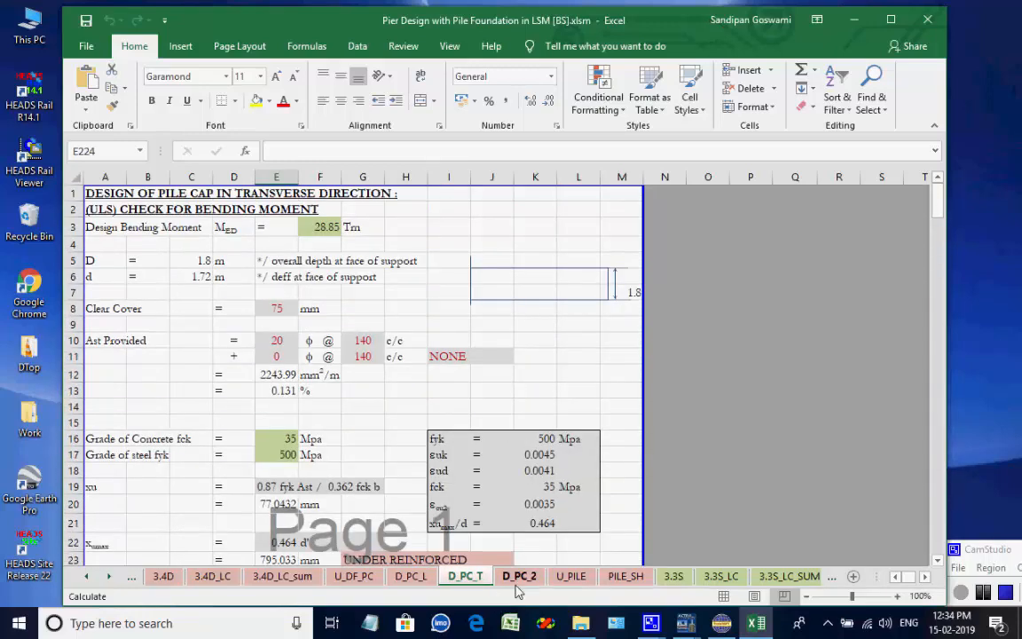
{"action": "left_click", "coordinate": [518, 577]}
{"action": "left_click", "coordinate": [582, 578]}
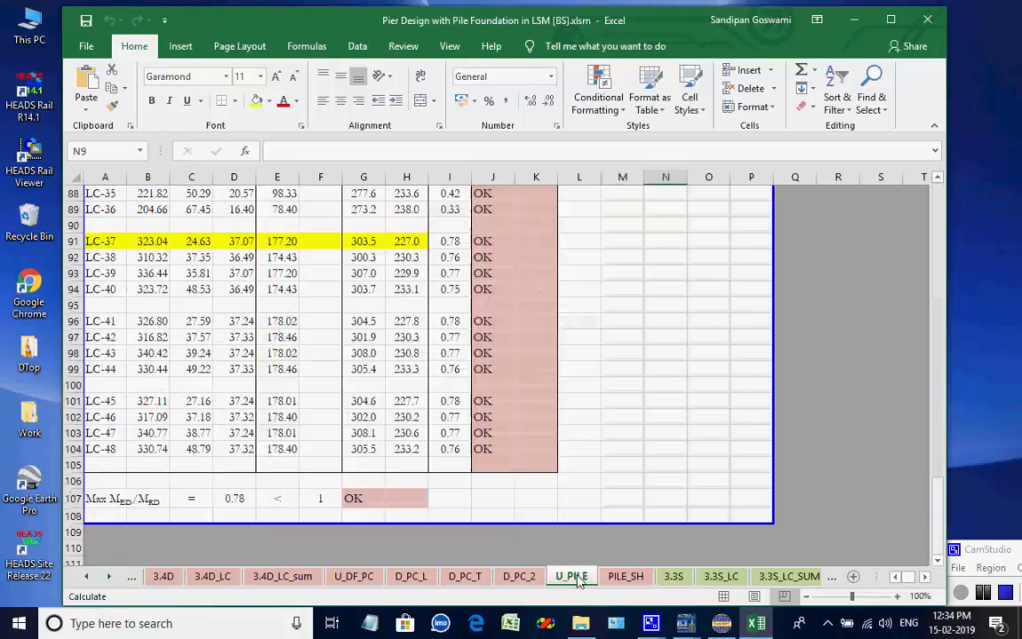
{"action": "scroll", "coordinate": [572, 445], "scroll_direction": "up", "scroll_amount": 20}
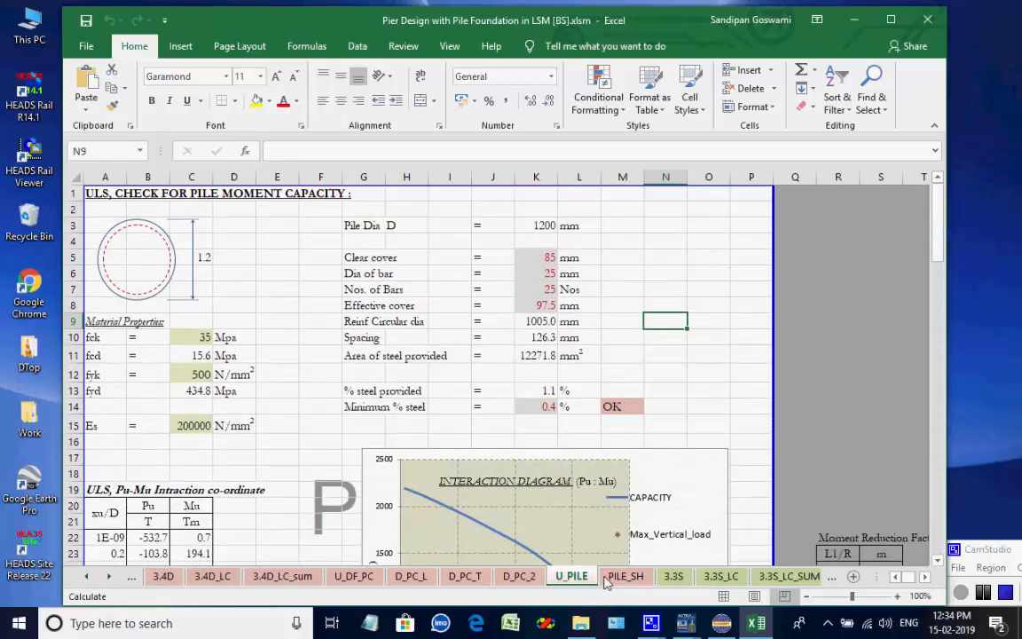
{"action": "left_click", "coordinate": [625, 577]}
{"action": "scroll", "coordinate": [581, 412], "scroll_direction": "up", "scroll_amount": 14}
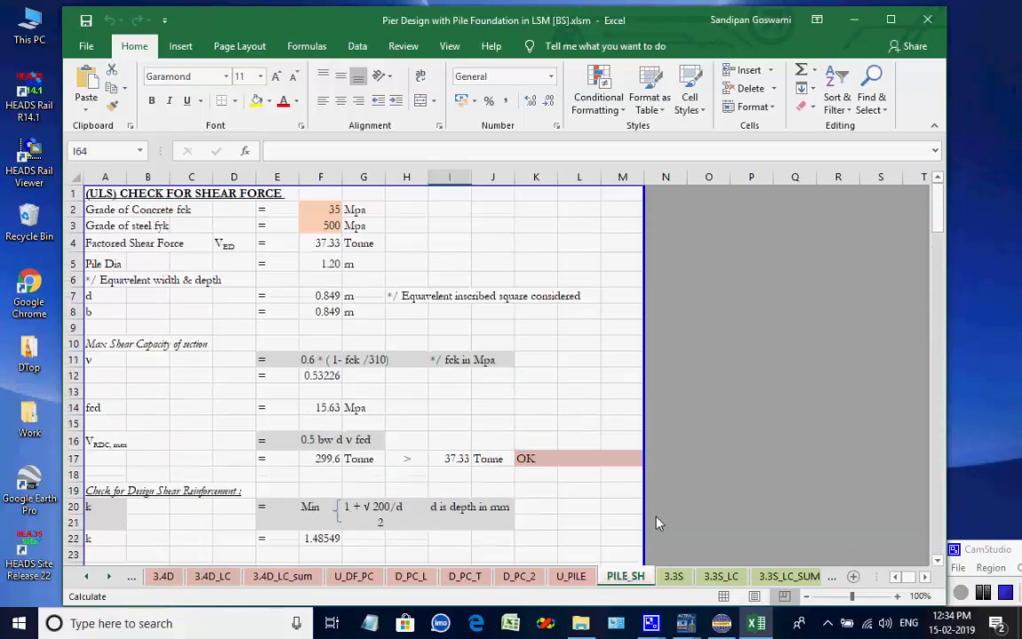
Review the SLS pile load combination, pile cap and pile crack width sheets.
{"action": "left_click", "coordinate": [676, 577]}
{"action": "left_click", "coordinate": [710, 577]}
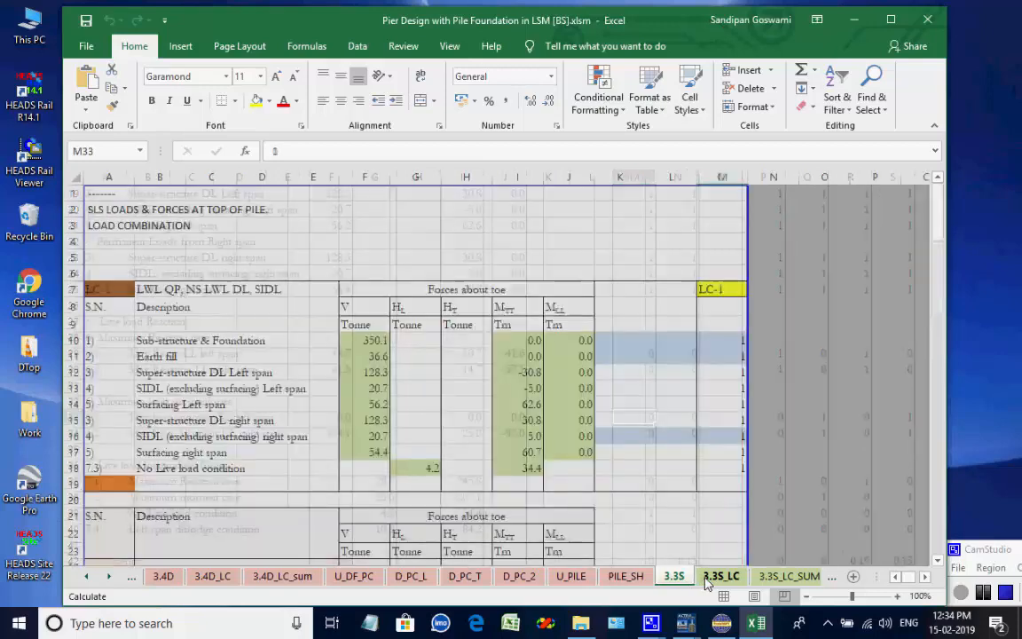
{"action": "left_click", "coordinate": [785, 577]}
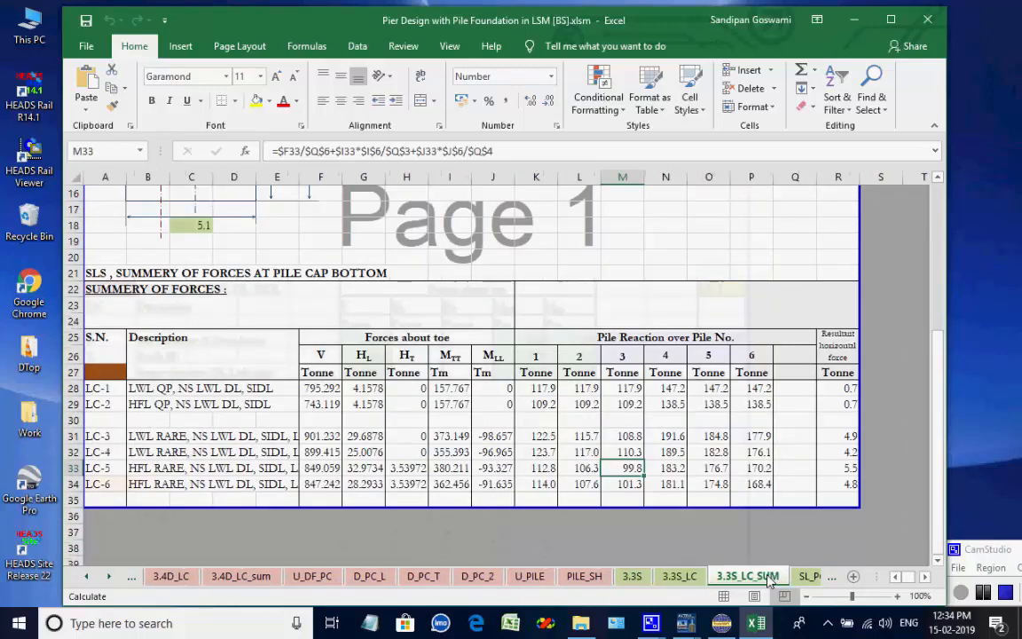
{"action": "left_click", "coordinate": [781, 577]}
{"action": "left_click", "coordinate": [798, 577]}
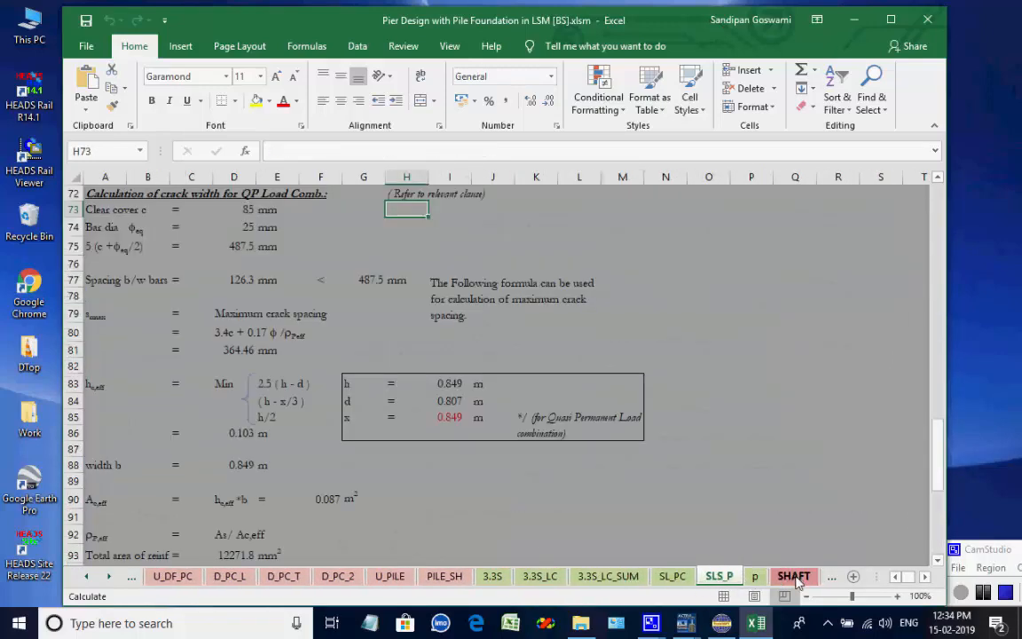
{"action": "left_click", "coordinate": [791, 577]}
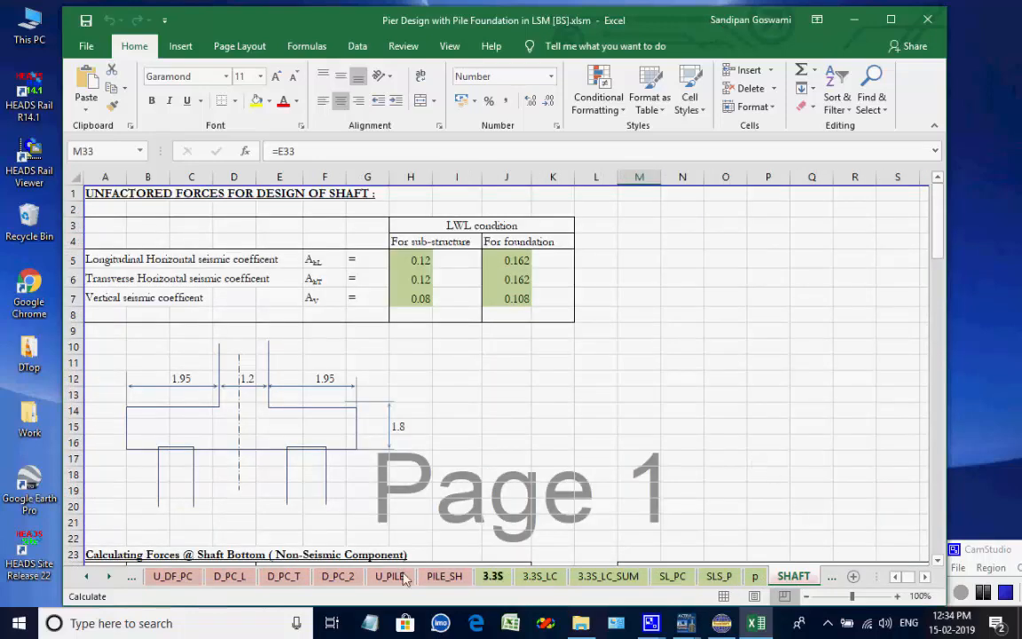
Review the pier shaft unfactored forces and ULS shaft load combination and summary sheets.
{"action": "left_click", "coordinate": [108, 577]}
{"action": "left_click", "coordinate": [109, 576]}
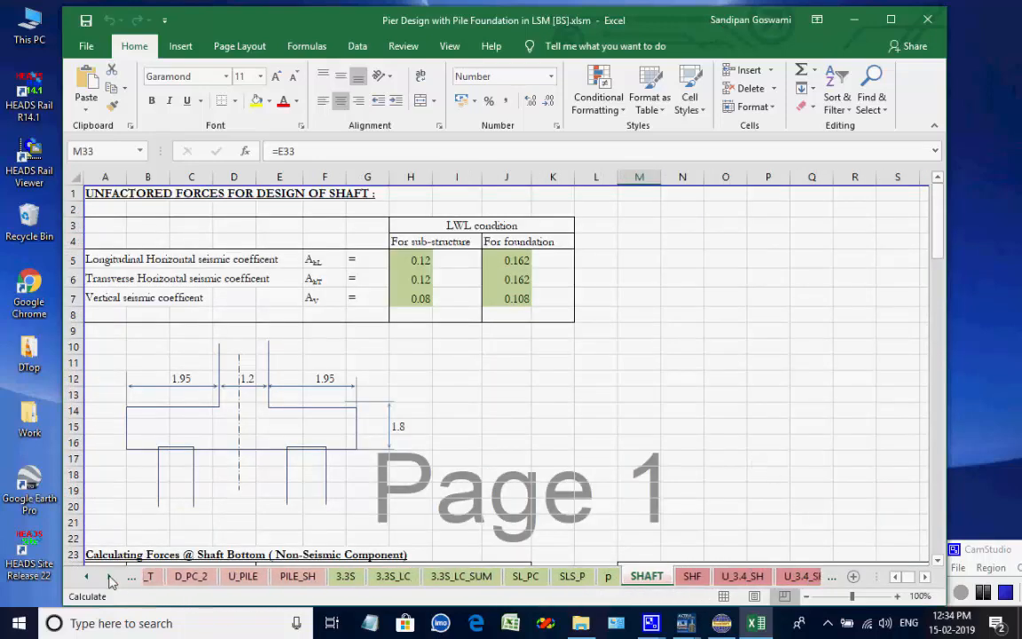
{"action": "left_click", "coordinate": [108, 576]}
{"action": "left_click", "coordinate": [108, 577]}
{"action": "left_click", "coordinate": [108, 576]}
{"action": "left_click", "coordinate": [108, 577]}
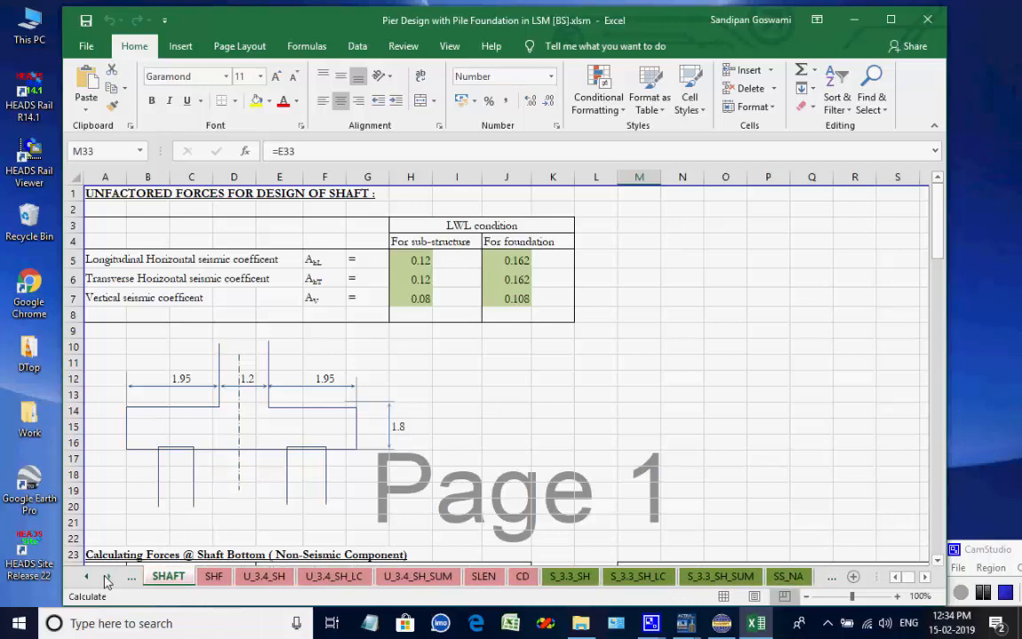
{"action": "left_click", "coordinate": [108, 576]}
{"action": "left_click", "coordinate": [181, 576]}
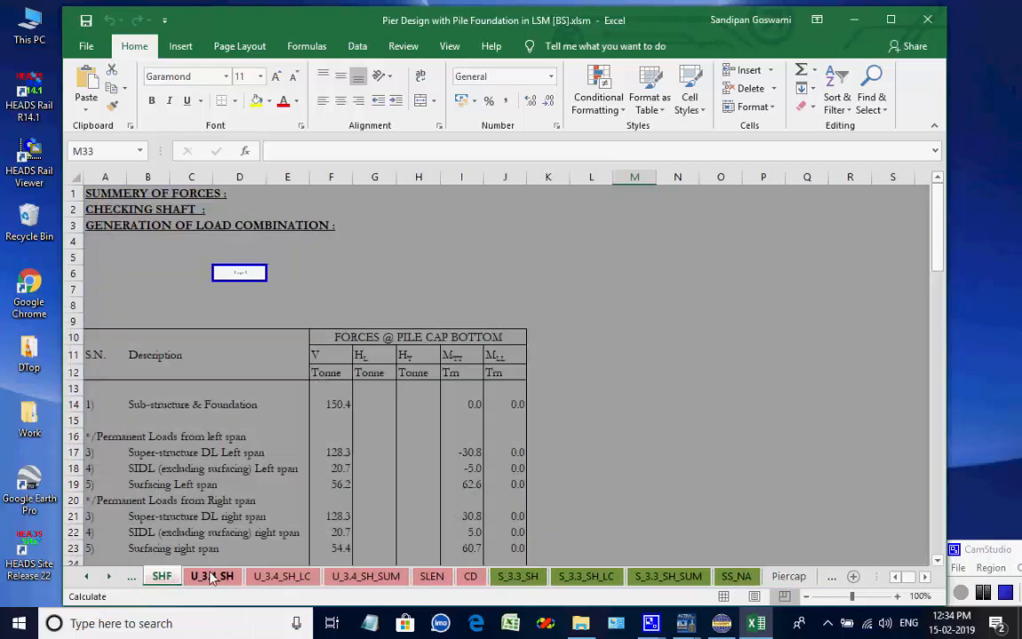
{"action": "left_click", "coordinate": [212, 577]}
{"action": "left_click", "coordinate": [282, 576]}
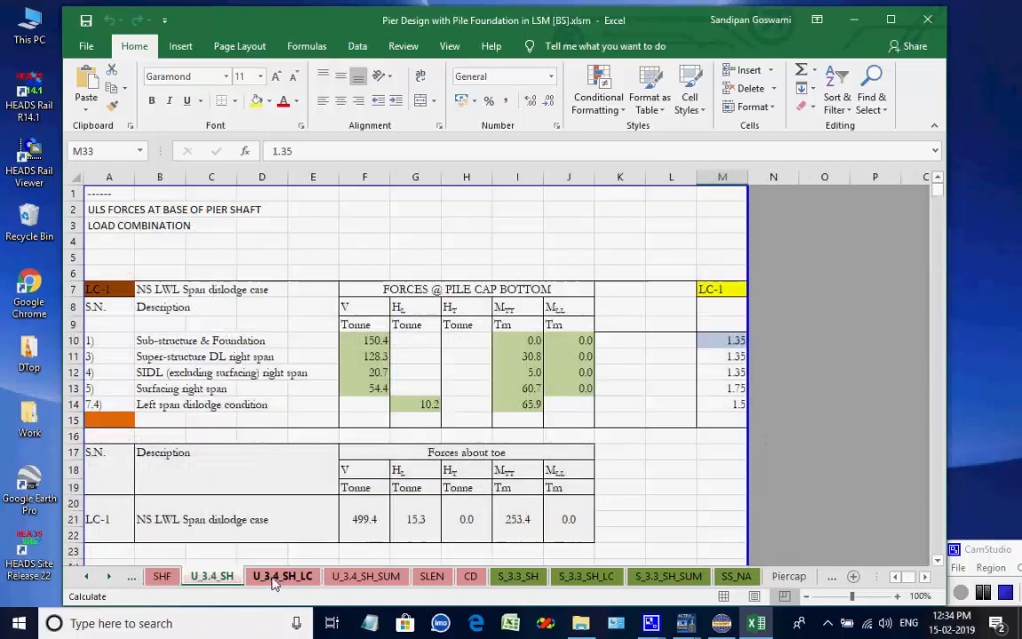
{"action": "left_click", "coordinate": [364, 577]}
Review the shaft slenderness, crack, SLS shaft load combination and neutral axis sheets.
{"action": "left_click", "coordinate": [429, 577]}
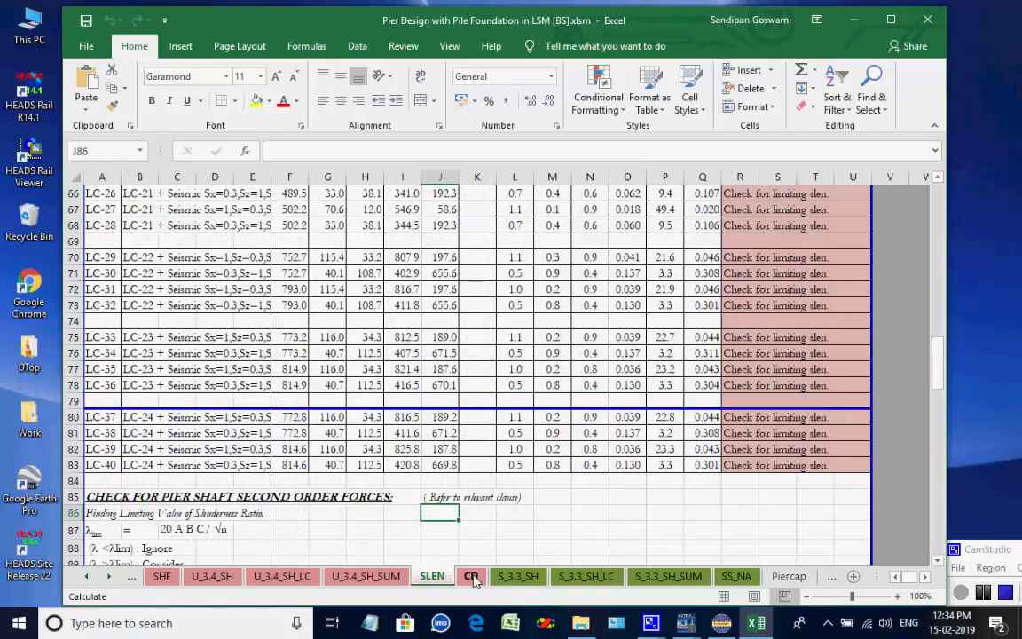
{"action": "left_click", "coordinate": [470, 577]}
{"action": "left_click", "coordinate": [518, 577]}
{"action": "left_click", "coordinate": [572, 577]}
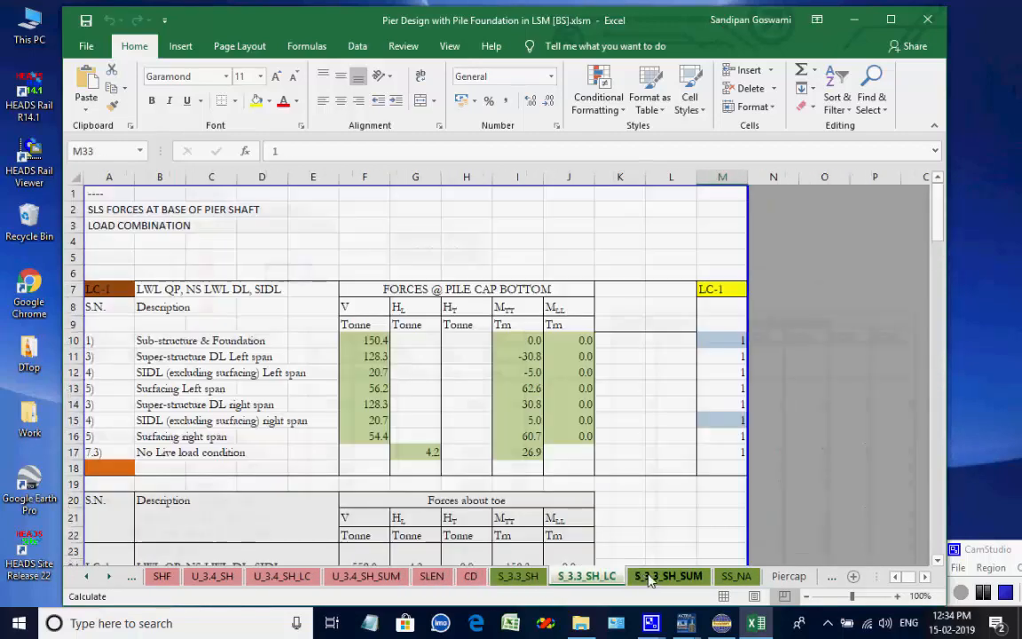
{"action": "left_click", "coordinate": [668, 577]}
{"action": "left_click", "coordinate": [734, 577]}
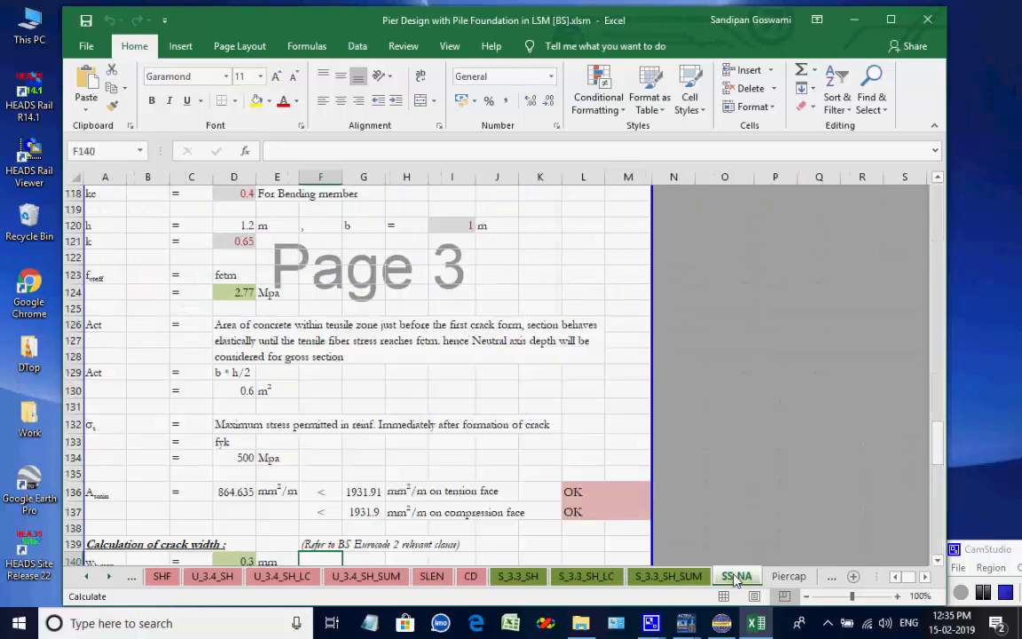
Review the shaft bottom interaction diagram and the pier cap geometry sheet.
{"action": "left_click", "coordinate": [111, 577]}
{"action": "left_click", "coordinate": [112, 577]}
{"action": "left_click", "coordinate": [111, 577]}
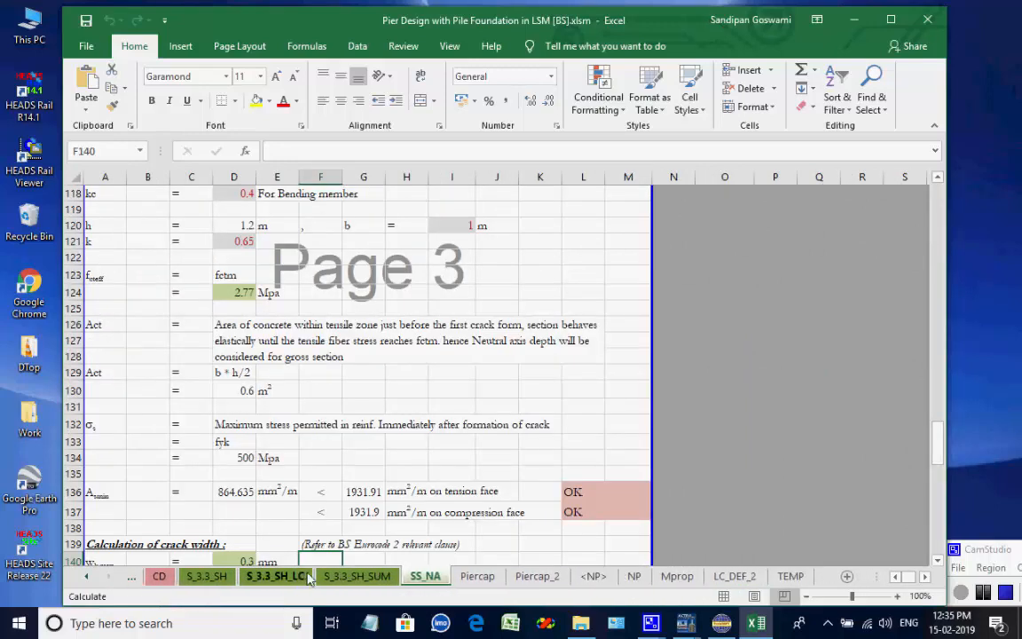
{"action": "scroll", "coordinate": [494, 454], "scroll_direction": "up", "scroll_amount": 20}
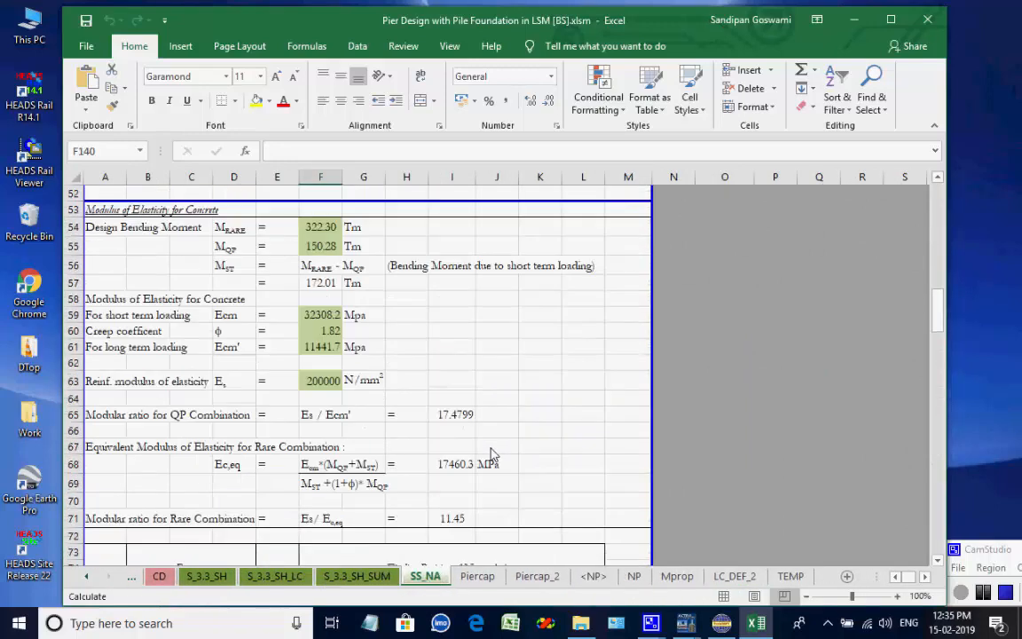
{"action": "left_click", "coordinate": [477, 576]}
{"action": "scroll", "coordinate": [577, 445], "scroll_direction": "down", "scroll_amount": 1}
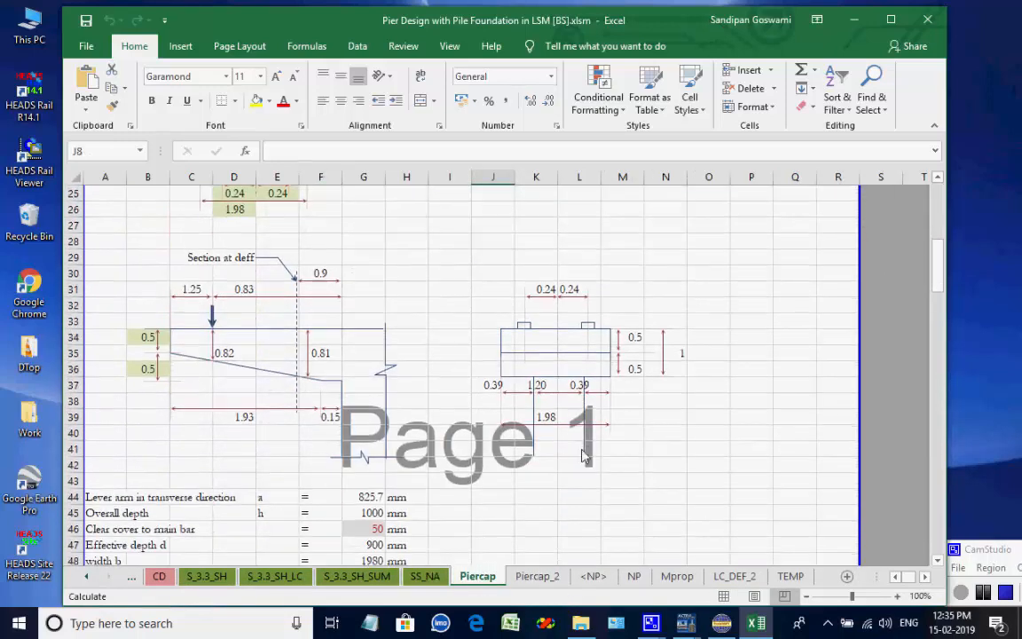
Review the pier cap design checks, NP and reinforcement material property sheets.
{"action": "left_click", "coordinate": [538, 576]}
{"action": "scroll", "coordinate": [559, 530], "scroll_direction": "up", "scroll_amount": 20}
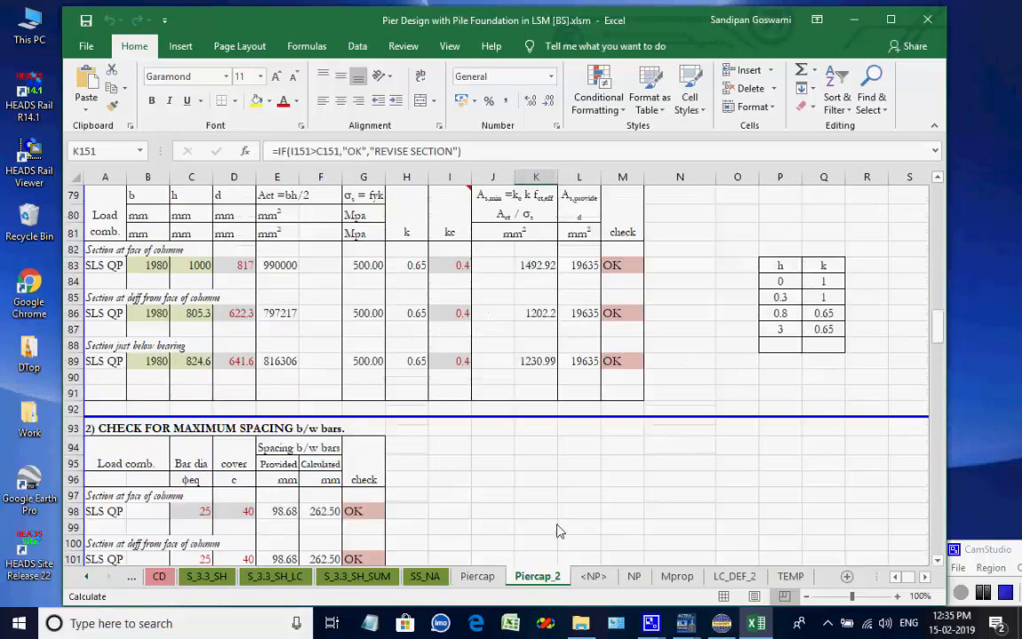
{"action": "scroll", "coordinate": [559, 530], "scroll_direction": "up", "scroll_amount": 17}
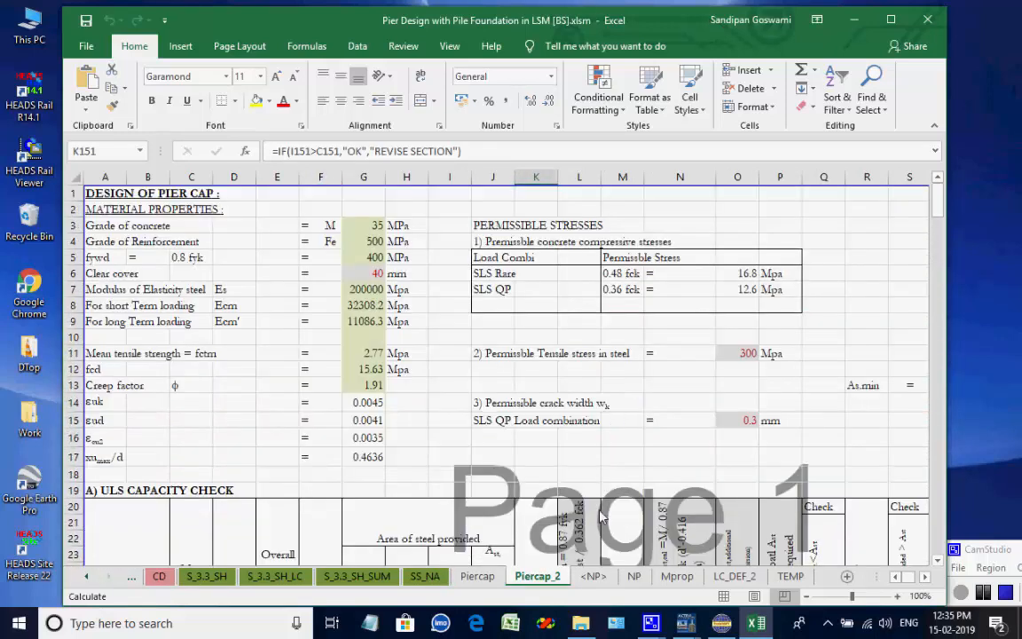
{"action": "left_click", "coordinate": [594, 577]}
{"action": "left_click", "coordinate": [635, 577]}
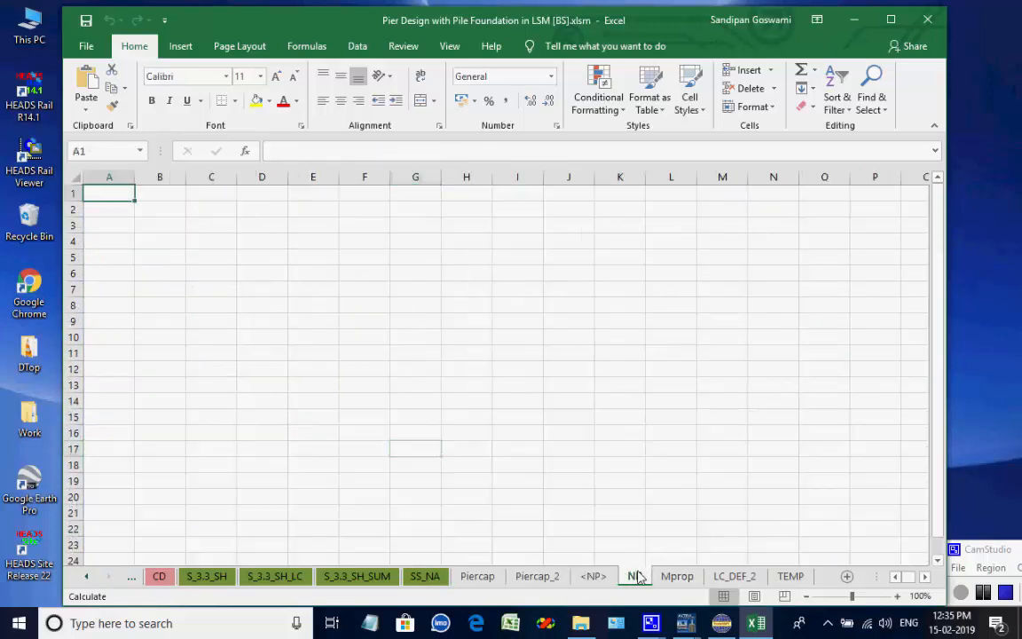
{"action": "left_click", "coordinate": [674, 576]}
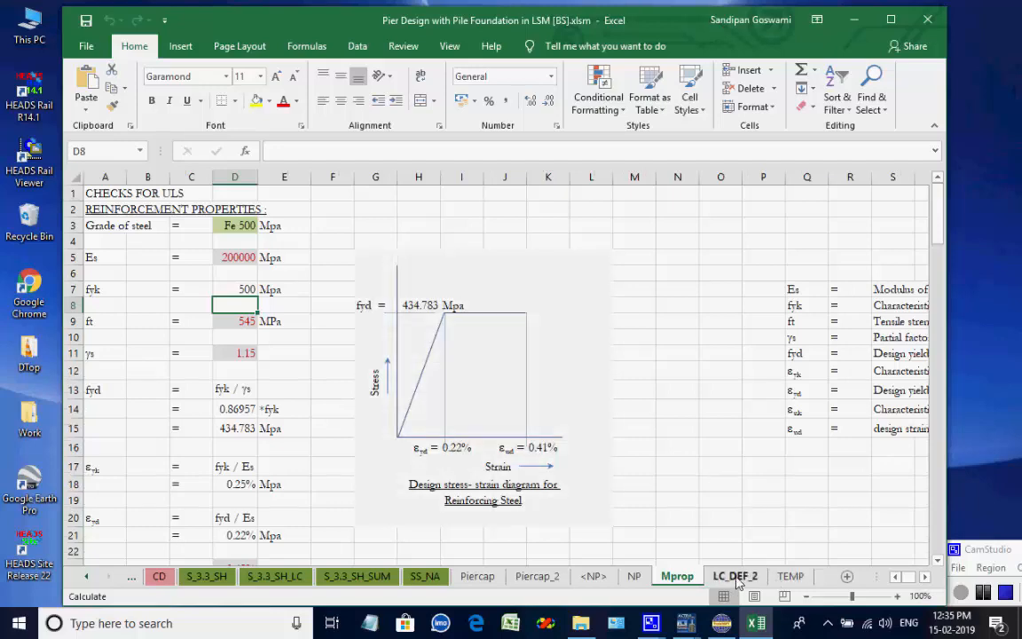
Review the LC_DEF_2 and TEMP sheets, then close the pier design workbook.
{"action": "left_click", "coordinate": [736, 576]}
{"action": "left_click", "coordinate": [791, 577]}
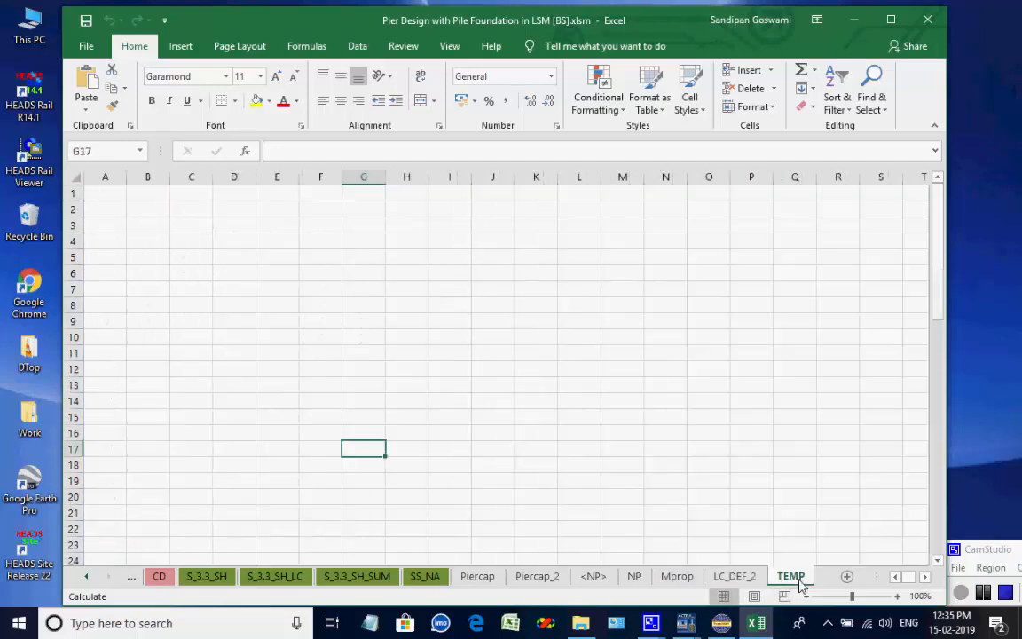
{"action": "left_click", "coordinate": [929, 20]}
Open the Steel Truss Bridge default construction drawings and inspect the truss elevation on sheet 02.
{"action": "left_click", "coordinate": [473, 41]}
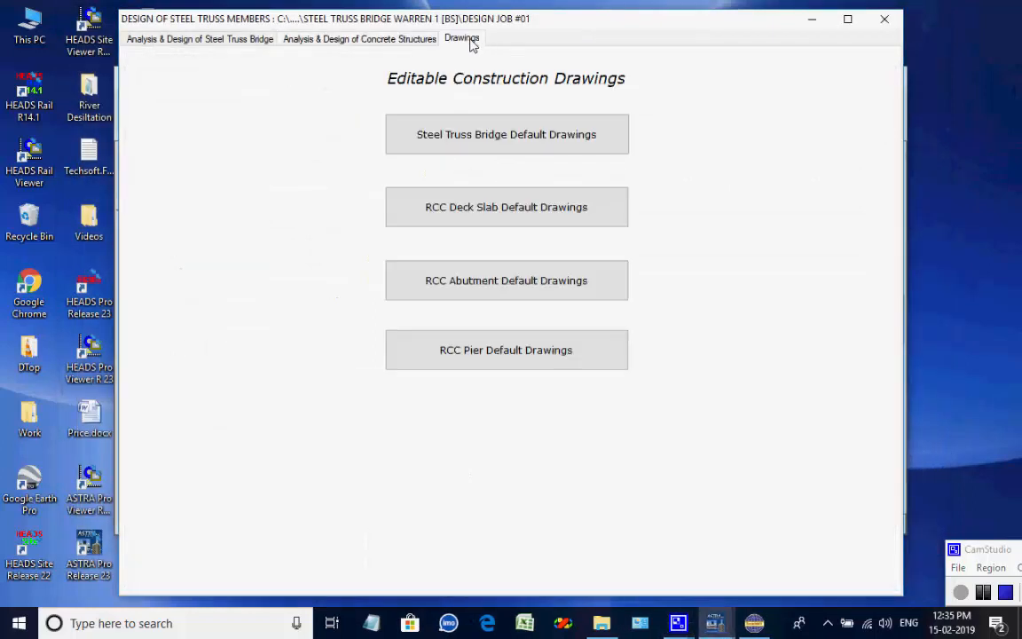
{"action": "left_click", "coordinate": [497, 142]}
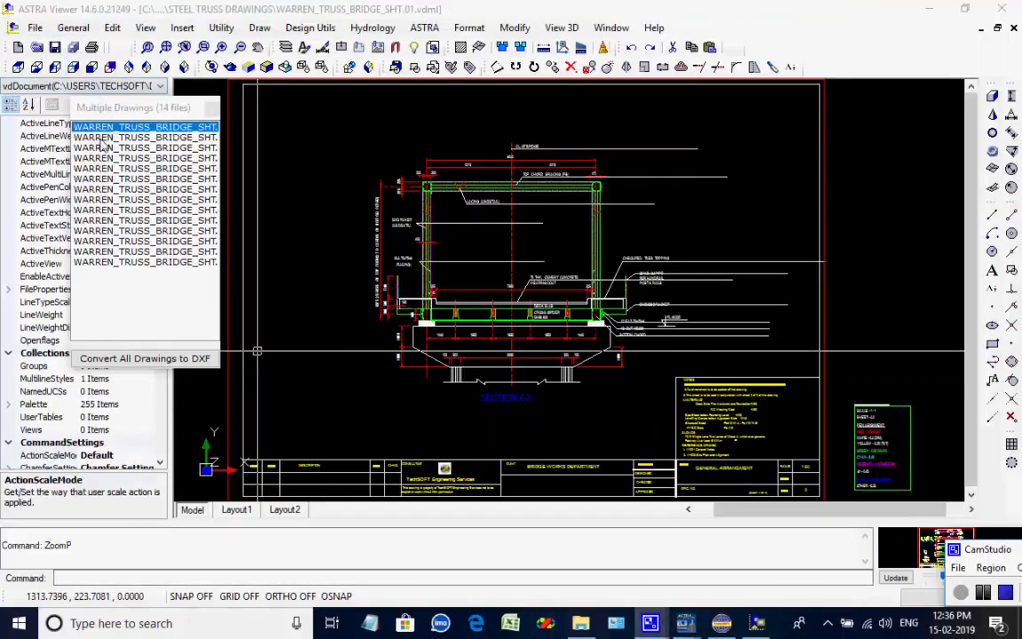
{"action": "left_click", "coordinate": [101, 139]}
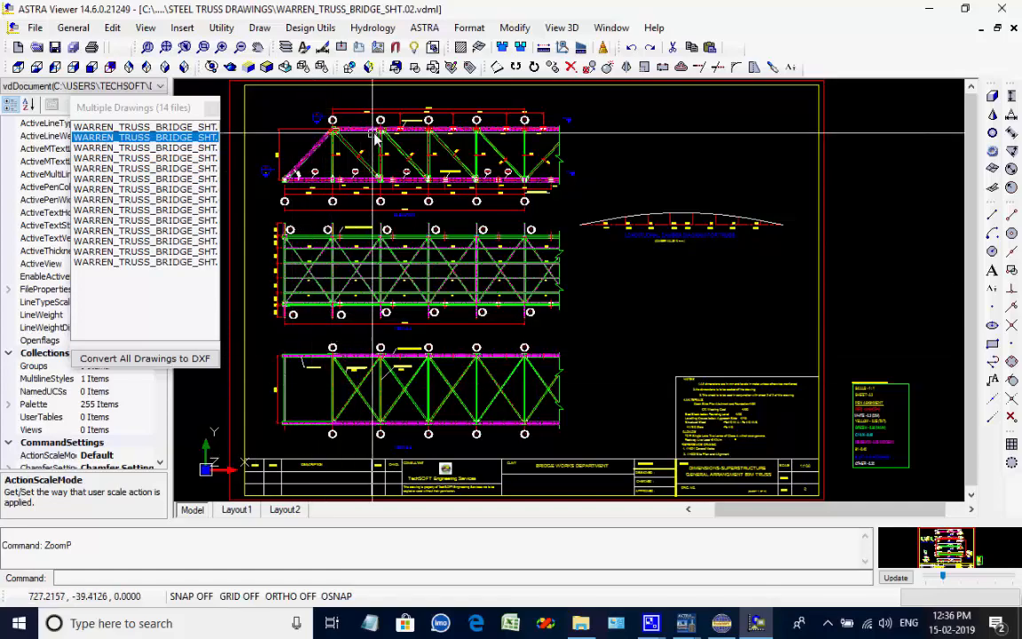
{"action": "scroll", "coordinate": [381, 142], "scroll_direction": "up", "scroll_amount": 3}
{"action": "scroll", "coordinate": [385, 152], "scroll_direction": "up", "scroll_amount": 3}
{"action": "scroll", "coordinate": [365, 321], "scroll_direction": "up", "scroll_amount": 4}
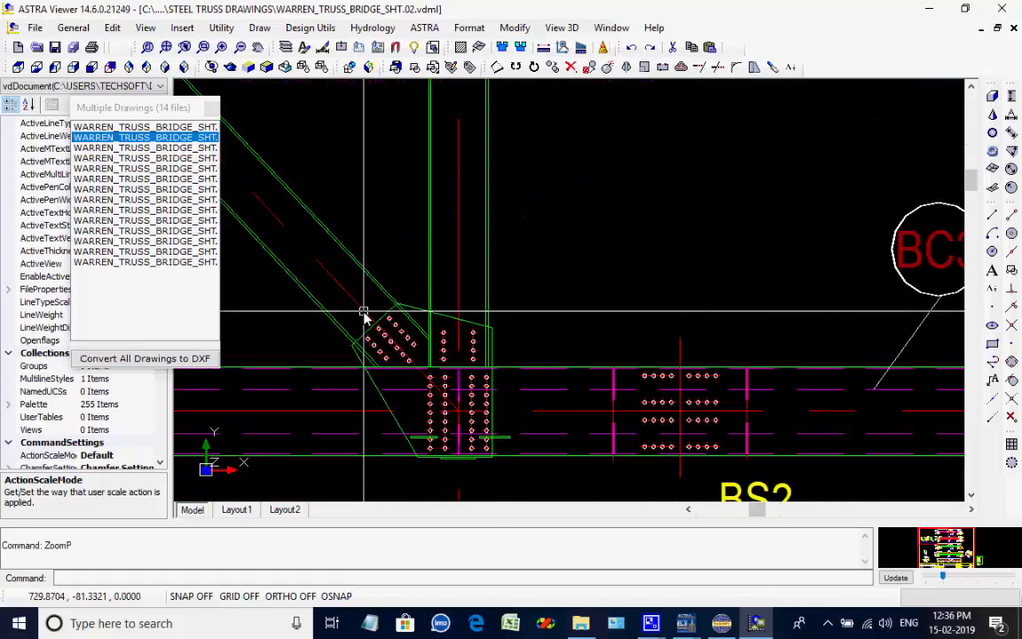
{"action": "scroll", "coordinate": [364, 342], "scroll_direction": "down", "scroll_amount": 5}
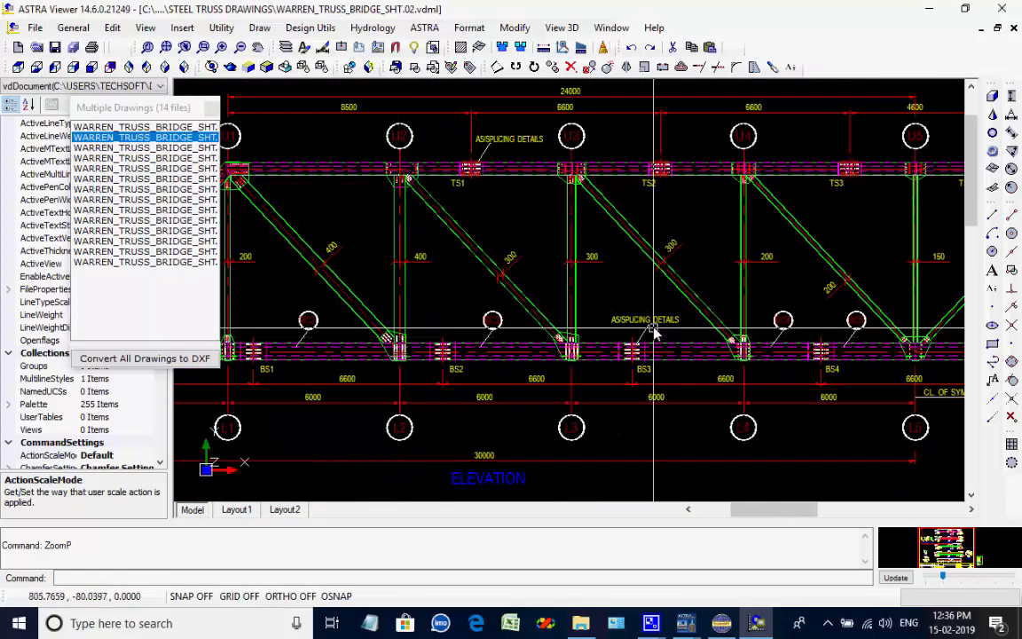
{"action": "scroll", "coordinate": [654, 335], "scroll_direction": "up", "scroll_amount": 4}
{"action": "scroll", "coordinate": [657, 328], "scroll_direction": "down", "scroll_amount": 5}
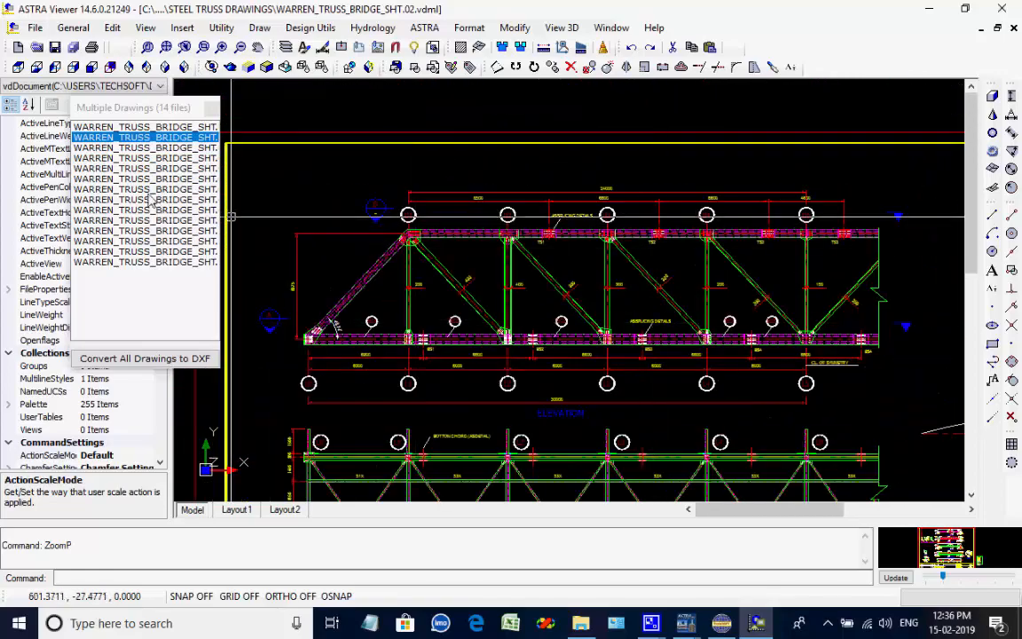
Inspect the member section schedule on sheet 03 and the top chord joint details on sheet 04.
{"action": "left_click", "coordinate": [133, 147]}
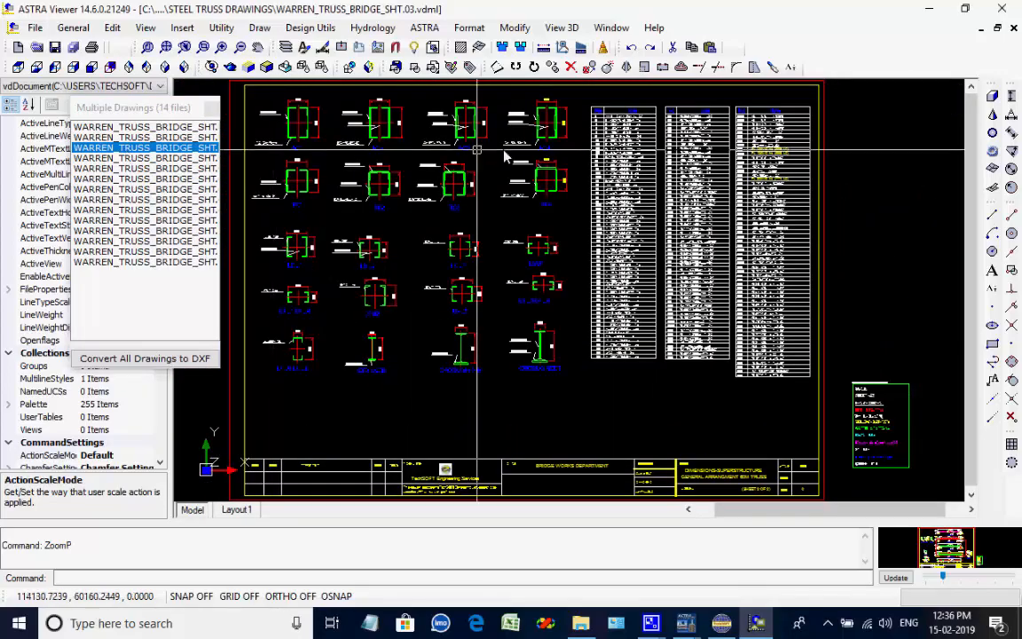
{"action": "scroll", "coordinate": [503, 155], "scroll_direction": "up", "scroll_amount": 8}
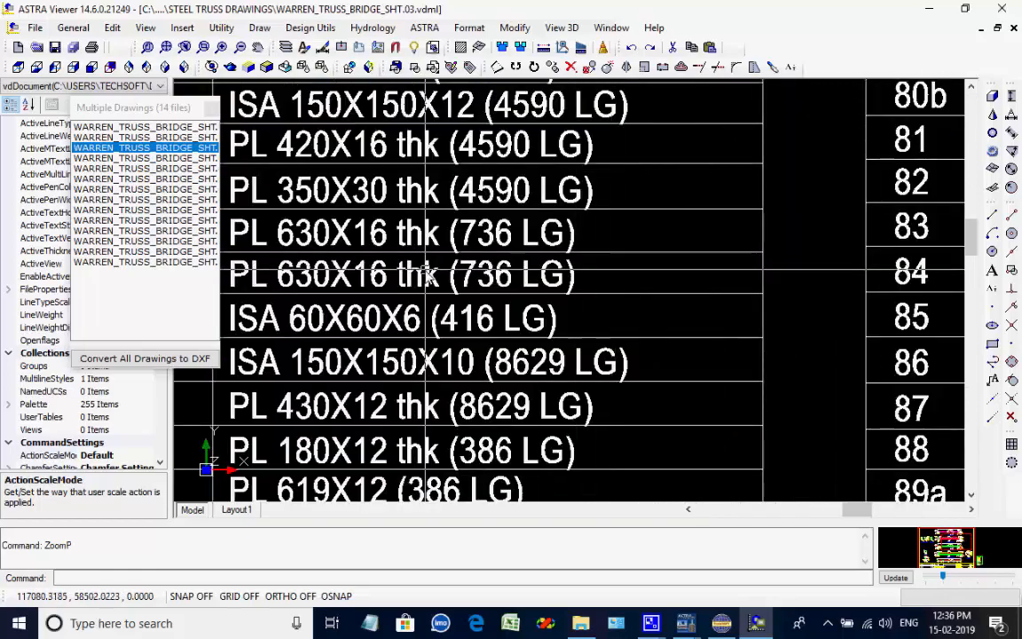
{"action": "scroll", "coordinate": [428, 284], "scroll_direction": "down", "scroll_amount": 2}
{"action": "scroll", "coordinate": [347, 294], "scroll_direction": "down", "scroll_amount": 5}
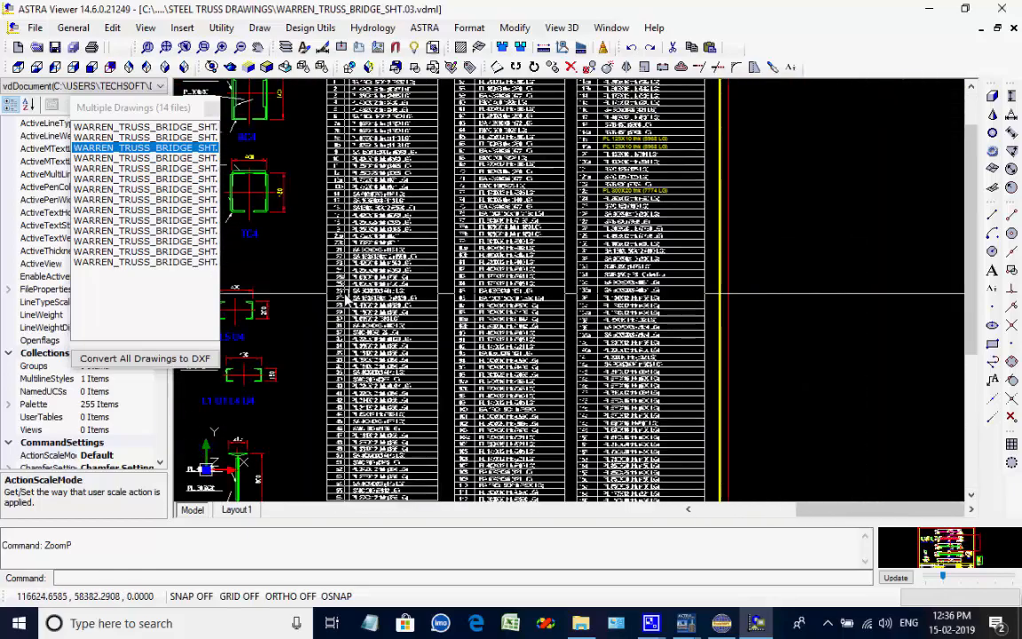
{"action": "left_click", "coordinate": [175, 158]}
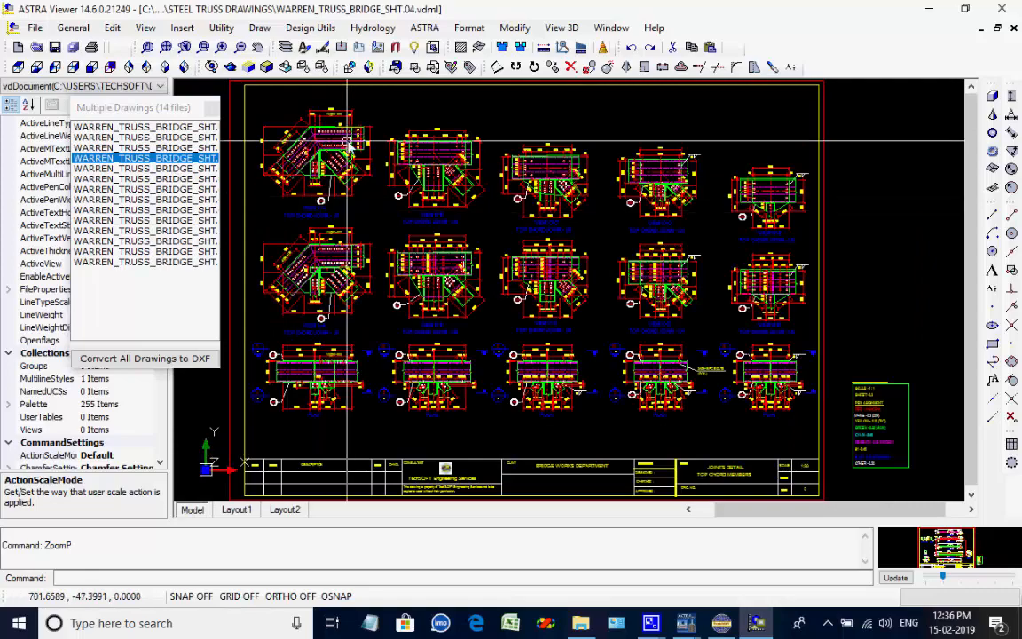
{"action": "scroll", "coordinate": [274, 124], "scroll_direction": "up", "scroll_amount": 4}
{"action": "scroll", "coordinate": [288, 115], "scroll_direction": "up", "scroll_amount": 3}
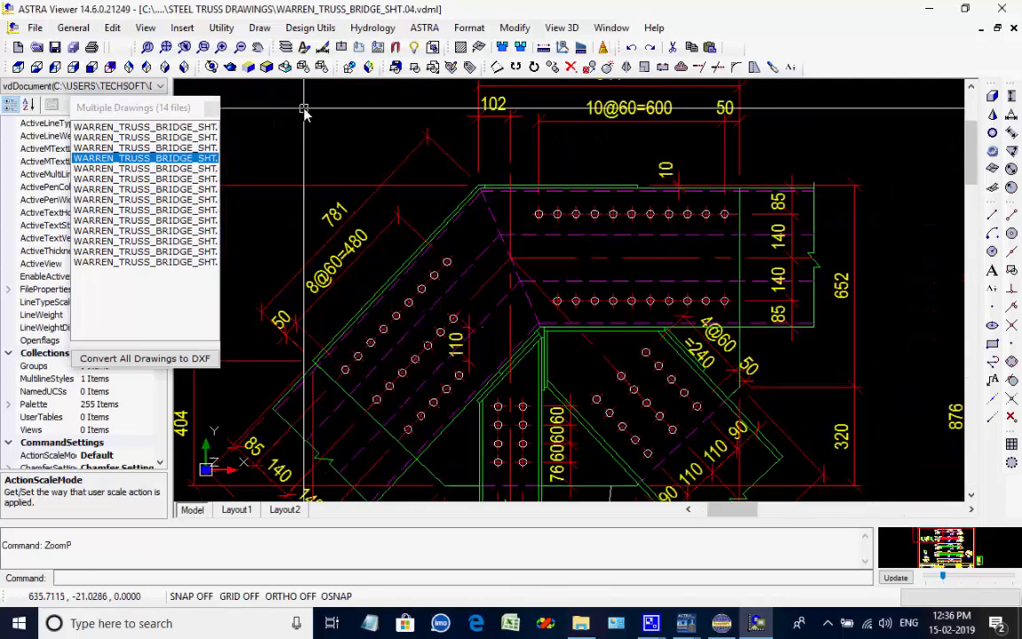
{"action": "scroll", "coordinate": [304, 111], "scroll_direction": "down", "scroll_amount": 7}
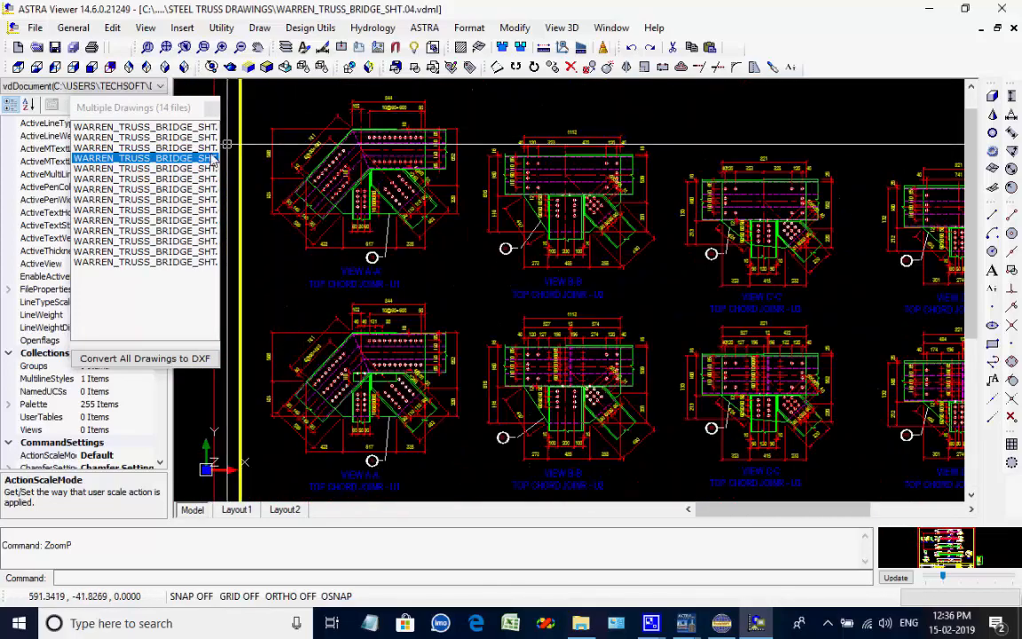
Page through drawing sheets 05 to 14 of the Warren truss bridge drawing set.
{"action": "left_click", "coordinate": [142, 168]}
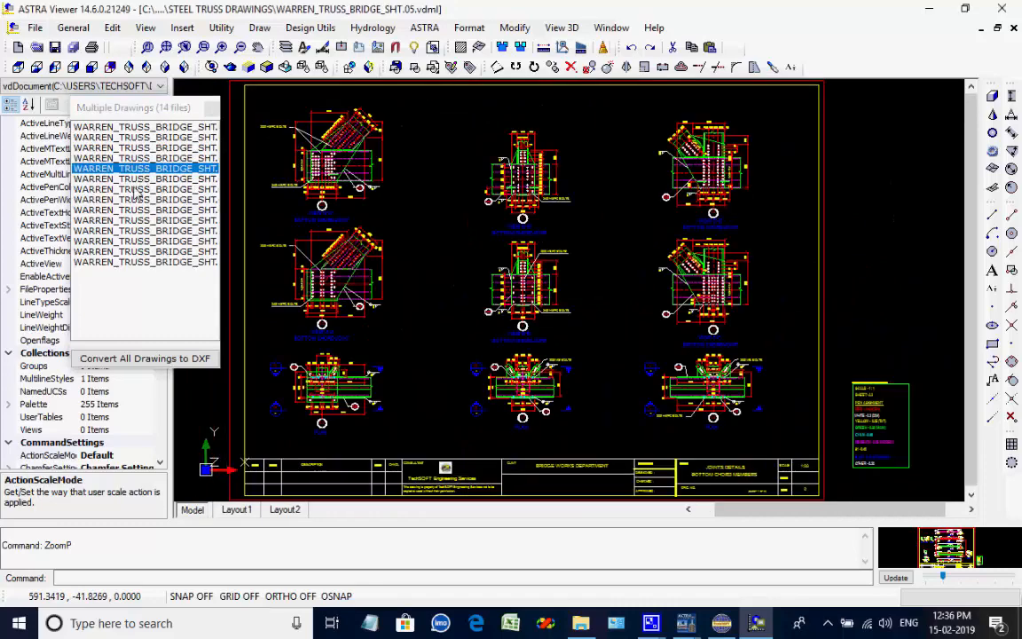
{"action": "left_click", "coordinate": [137, 189]}
{"action": "left_click", "coordinate": [138, 200]}
{"action": "left_click", "coordinate": [139, 211]}
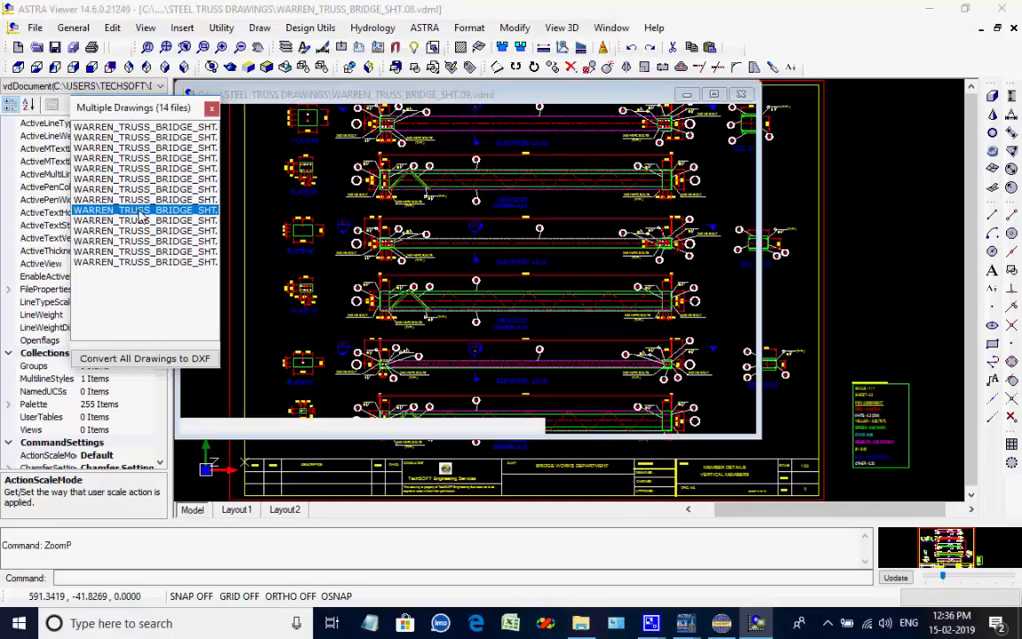
{"action": "left_click", "coordinate": [142, 220]}
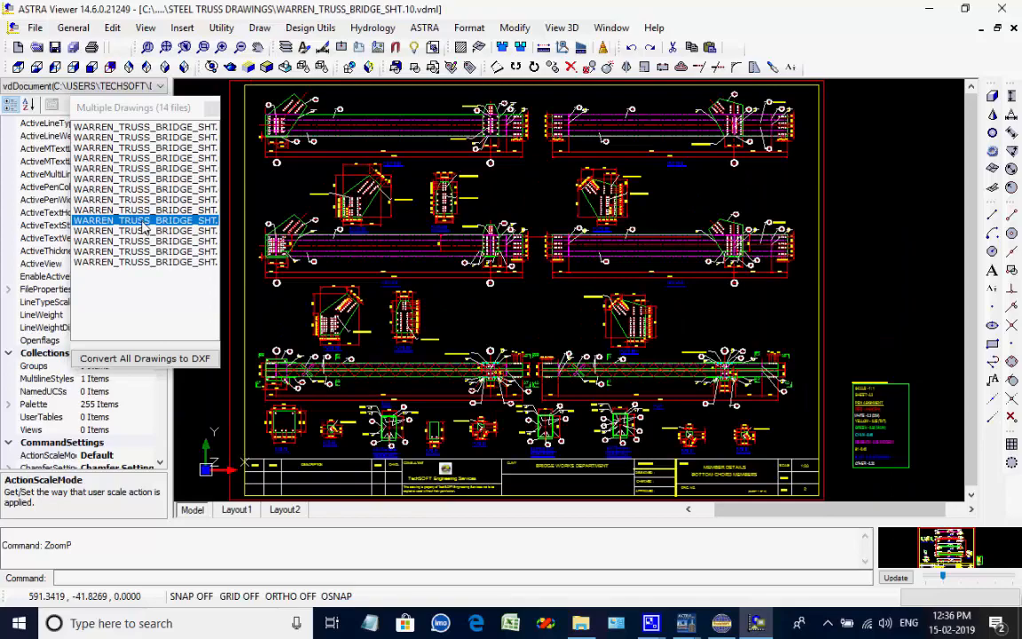
{"action": "scroll", "coordinate": [483, 394], "scroll_direction": "up", "scroll_amount": 5}
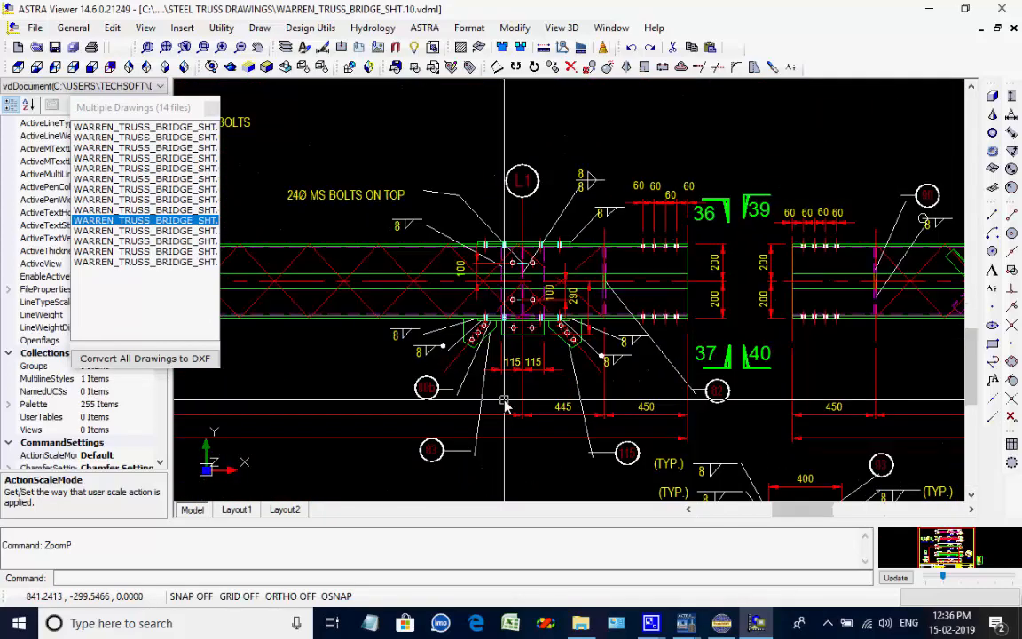
{"action": "scroll", "coordinate": [504, 403], "scroll_direction": "down", "scroll_amount": 5}
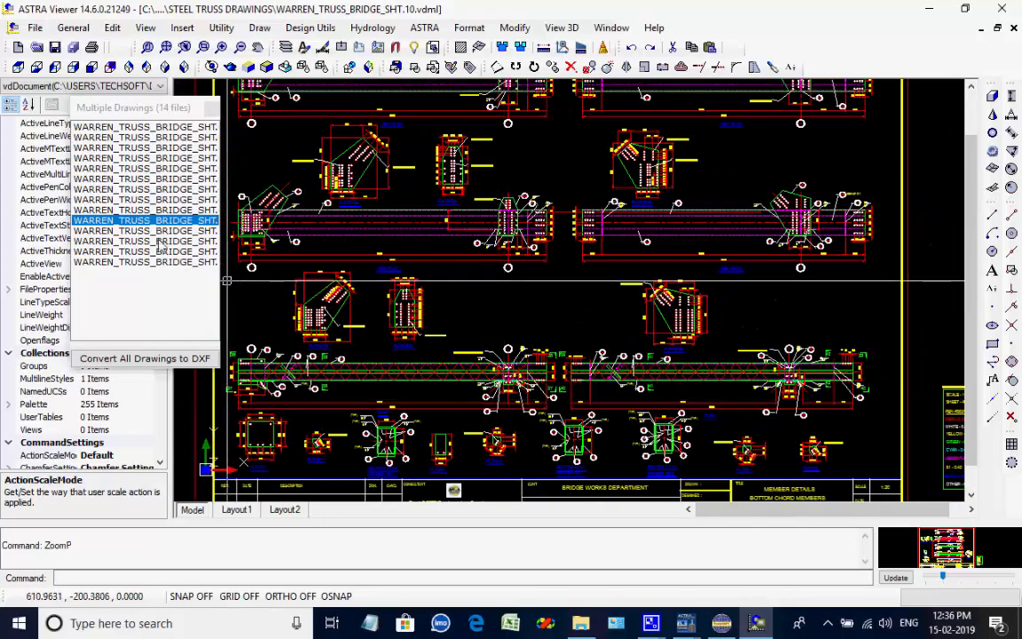
{"action": "left_click", "coordinate": [141, 240]}
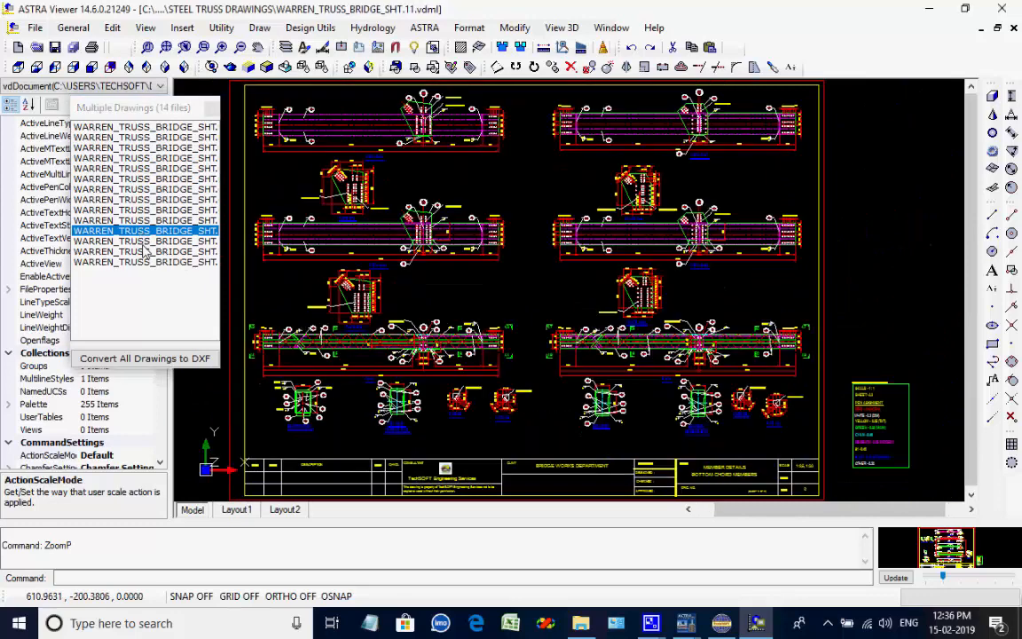
{"action": "left_click", "coordinate": [144, 251]}
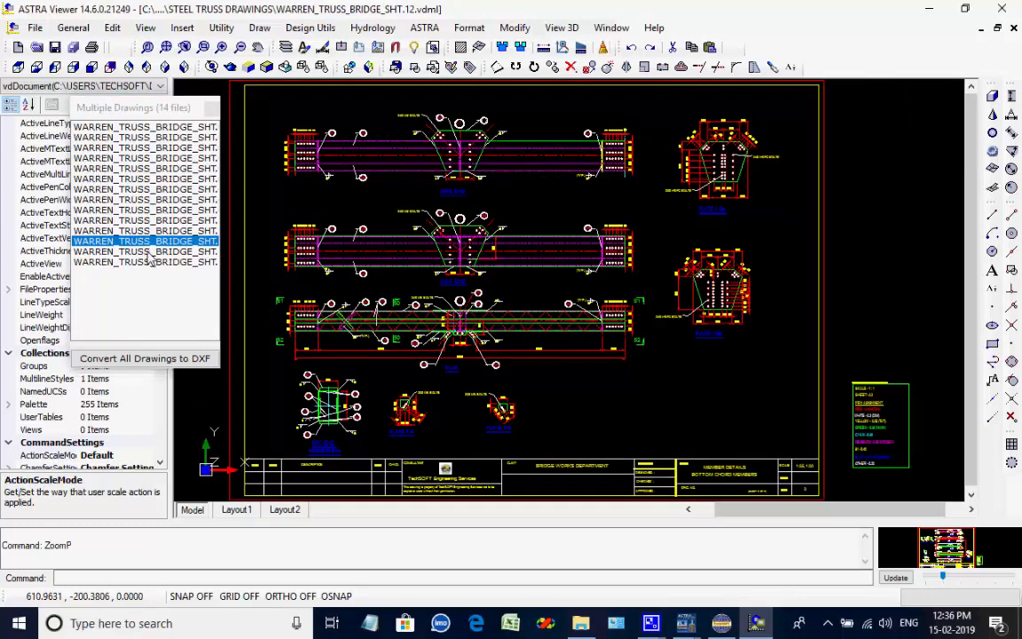
{"action": "left_click", "coordinate": [150, 253]}
{"action": "left_click", "coordinate": [149, 262]}
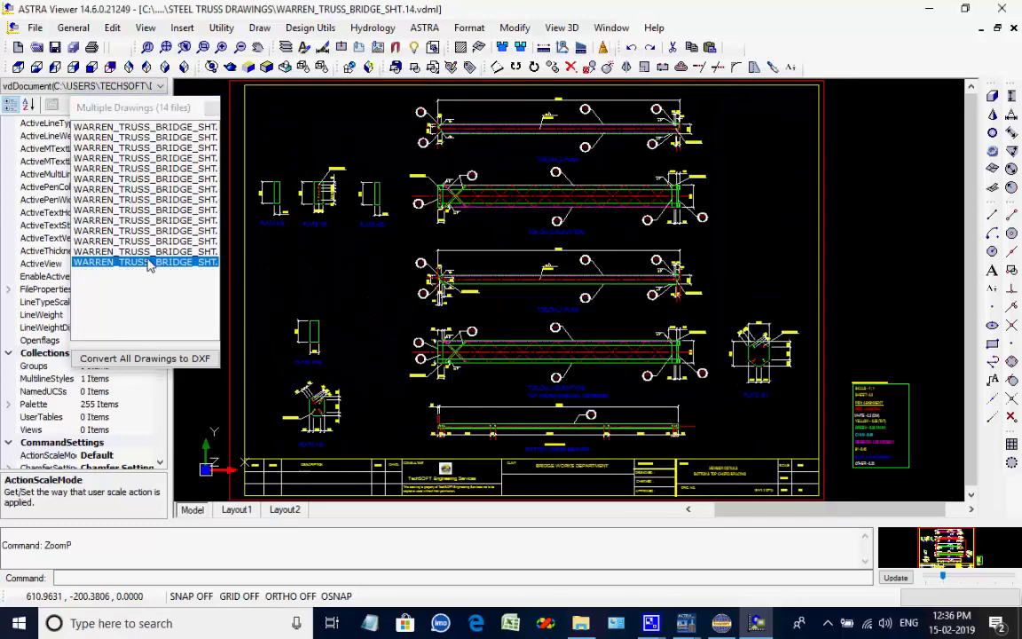
Close the multiple drawings list, the drawing viewer and the steel truss design window.
{"action": "left_click", "coordinate": [211, 109]}
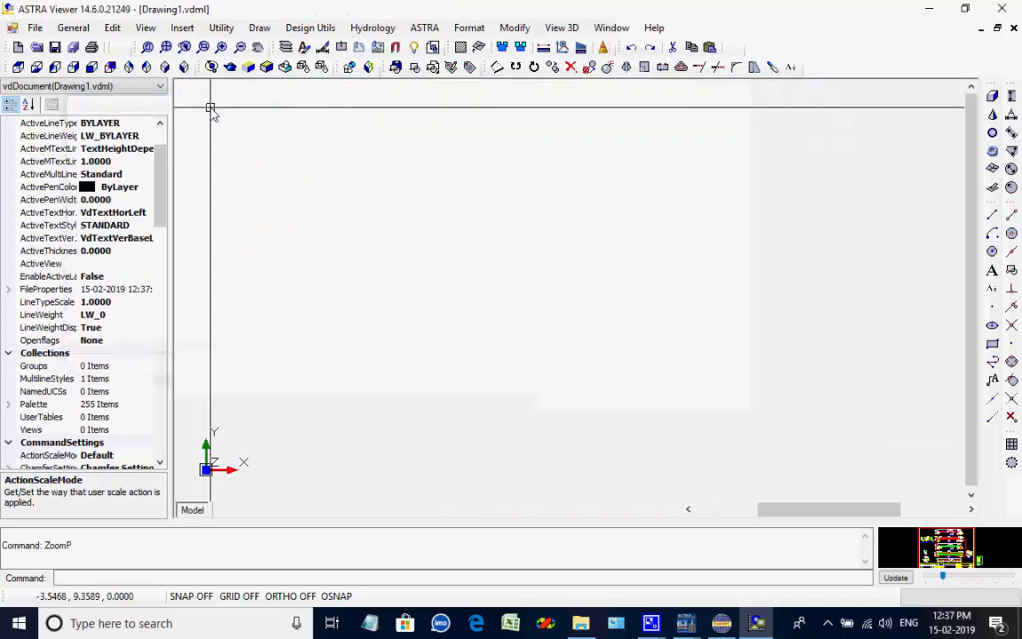
{"action": "left_click", "coordinate": [1005, 11]}
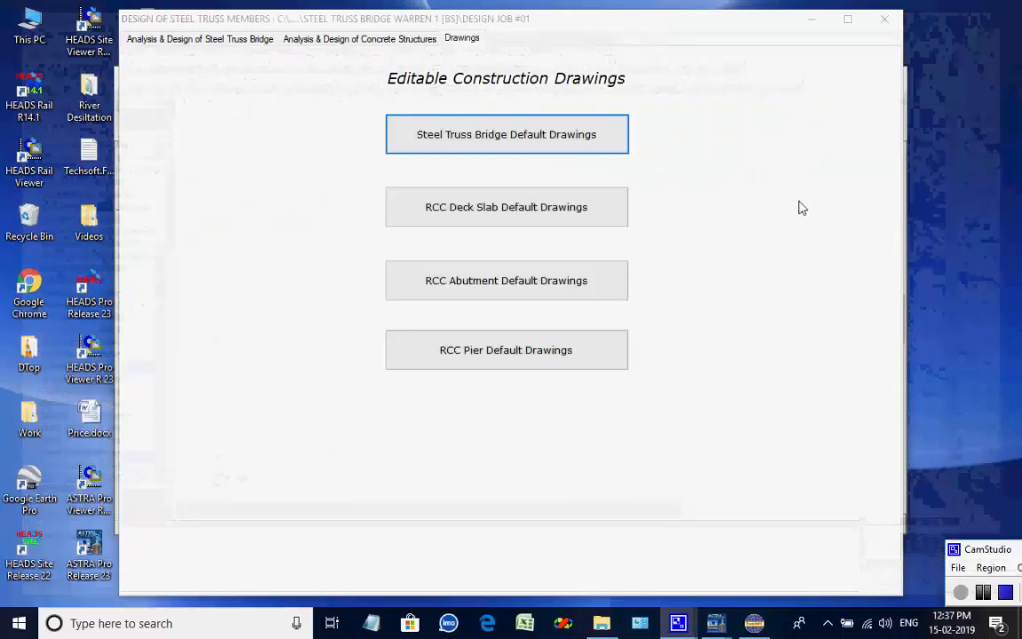
{"action": "left_click", "coordinate": [883, 21]}
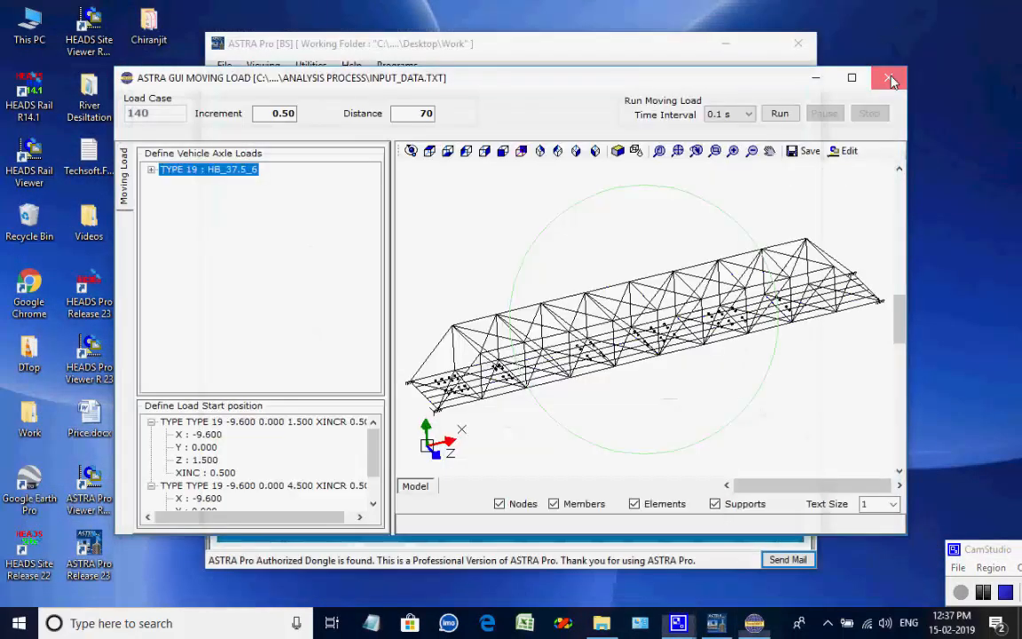